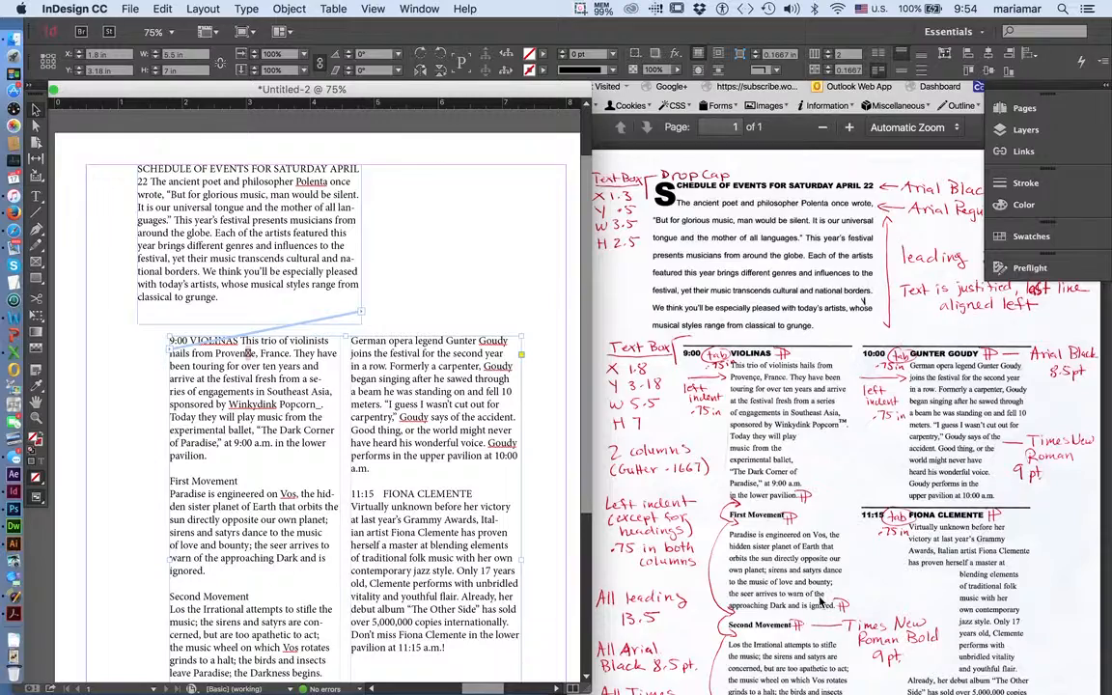
Move the floating panel group down so the upper handwritten formatting notes in the markup are uncovered.
{"action": "scroll", "coordinate": [806, 589], "scroll_direction": "down", "scroll_amount": 3}
{"action": "scroll", "coordinate": [820, 599], "scroll_direction": "up", "scroll_amount": 3}
{"action": "mouse_move", "coordinate": [1055, 86]}
{"action": "left_mouse_down"}
{"action": "mouse_move", "coordinate": [1108, 338]}
{"action": "mouse_move", "coordinate": [985, 299]}
{"action": "mouse_move", "coordinate": [971, 329]}
{"action": "mouse_move", "coordinate": [976, 357]}
{"action": "left_mouse_up"}
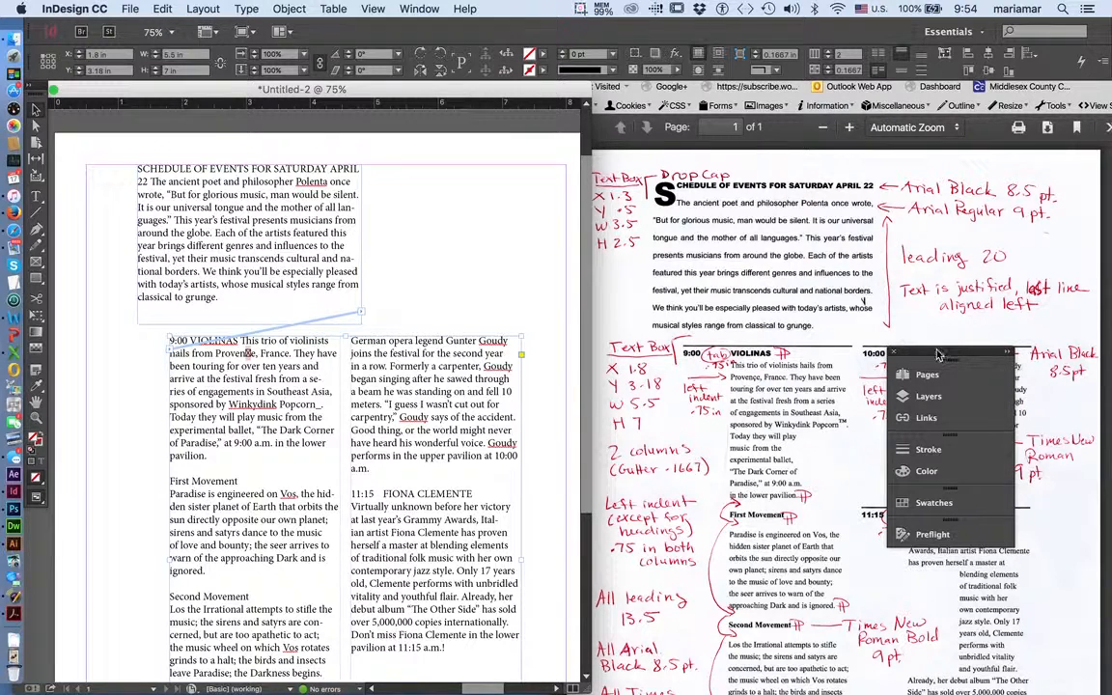
{"action": "mouse_move", "coordinate": [944, 352]}
{"action": "left_mouse_down"}
{"action": "mouse_move", "coordinate": [1041, 502]}
{"action": "mouse_move", "coordinate": [1021, 523]}
{"action": "left_mouse_up"}
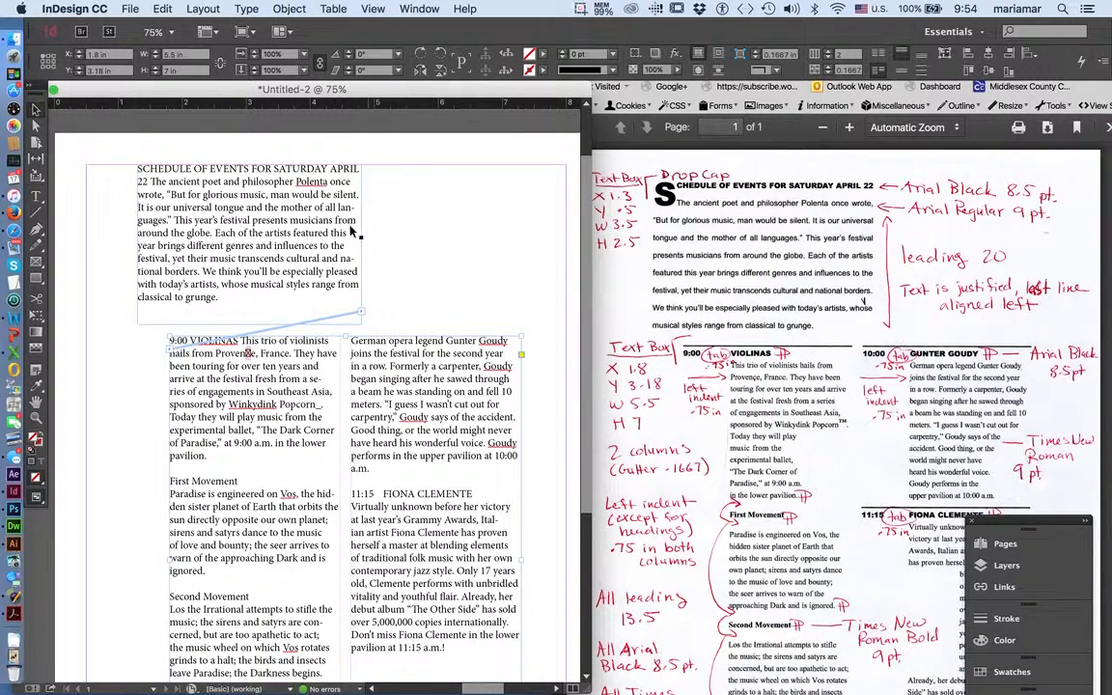
Set the font of the heading "SCHEDULE OF EVENTS FOR SATURDAY APRIL 22" to Arial Black.
{"action": "left_click", "coordinate": [280, 261]}
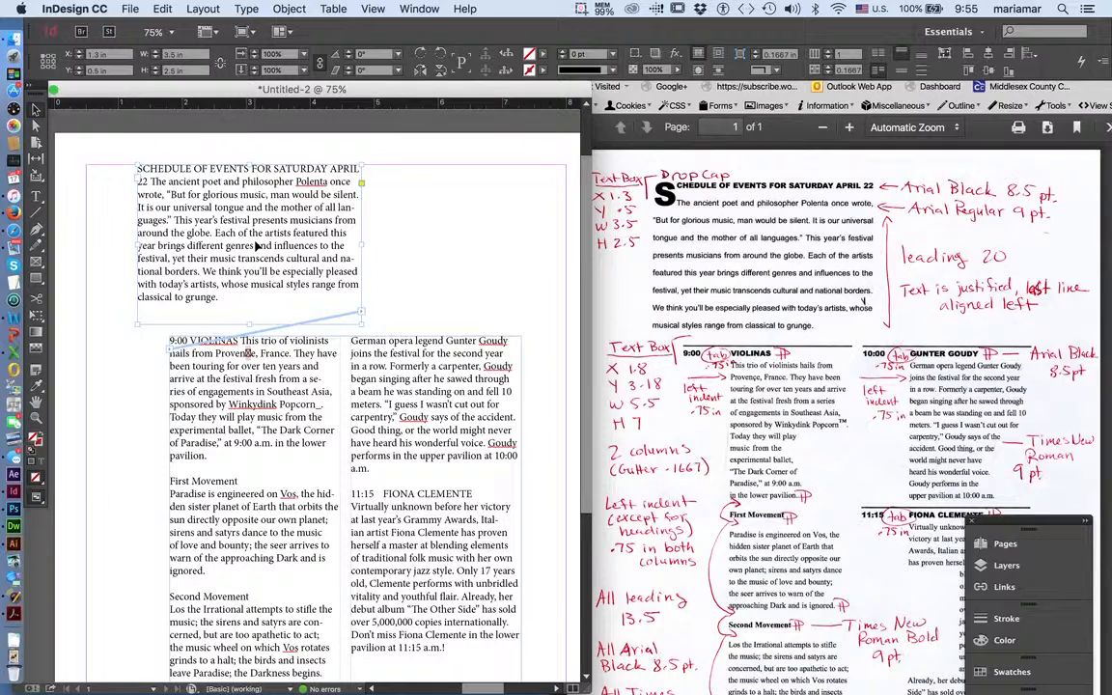
{"action": "left_click", "coordinate": [36, 196]}
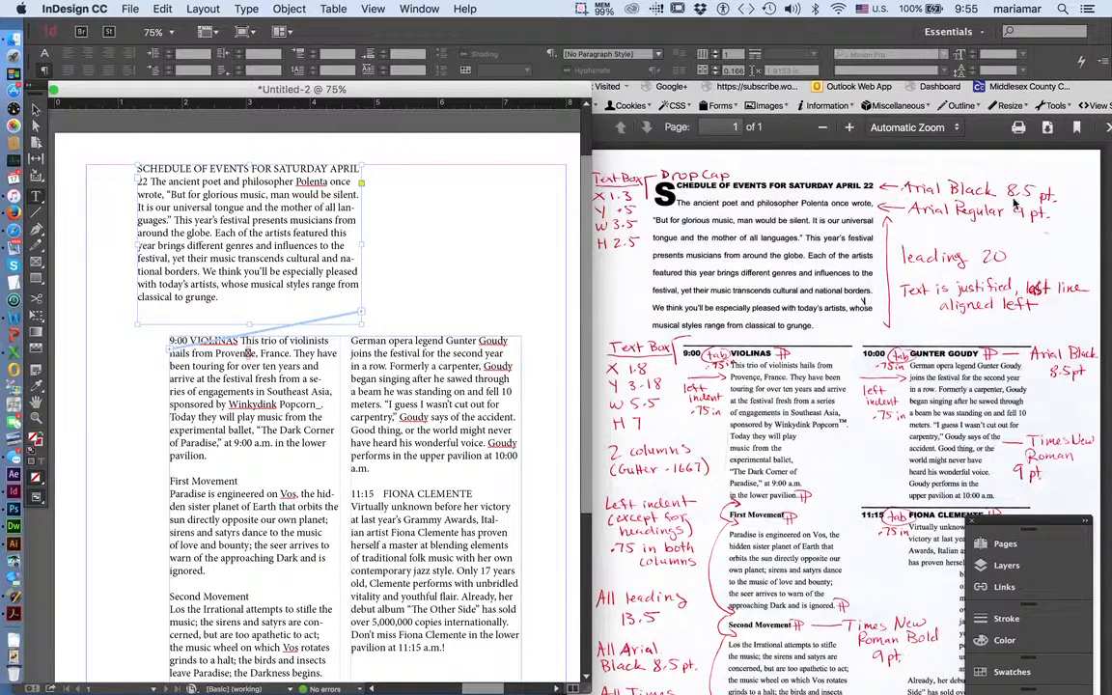
{"action": "triple_click", "coordinate": [129, 172]}
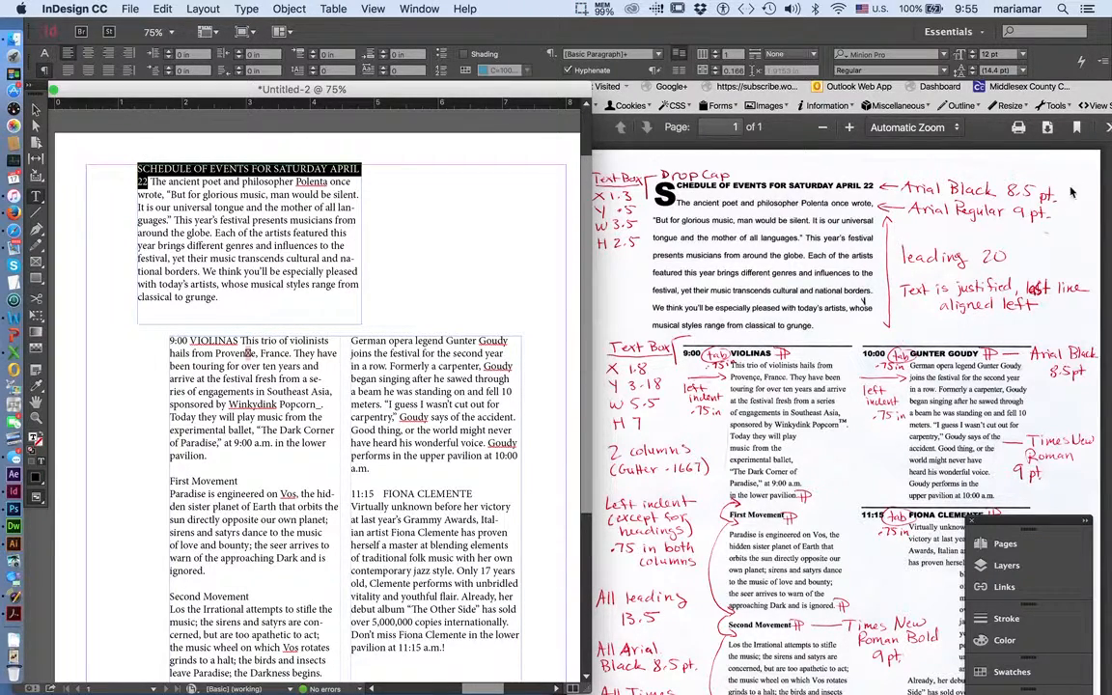
{"action": "left_click", "coordinate": [43, 54]}
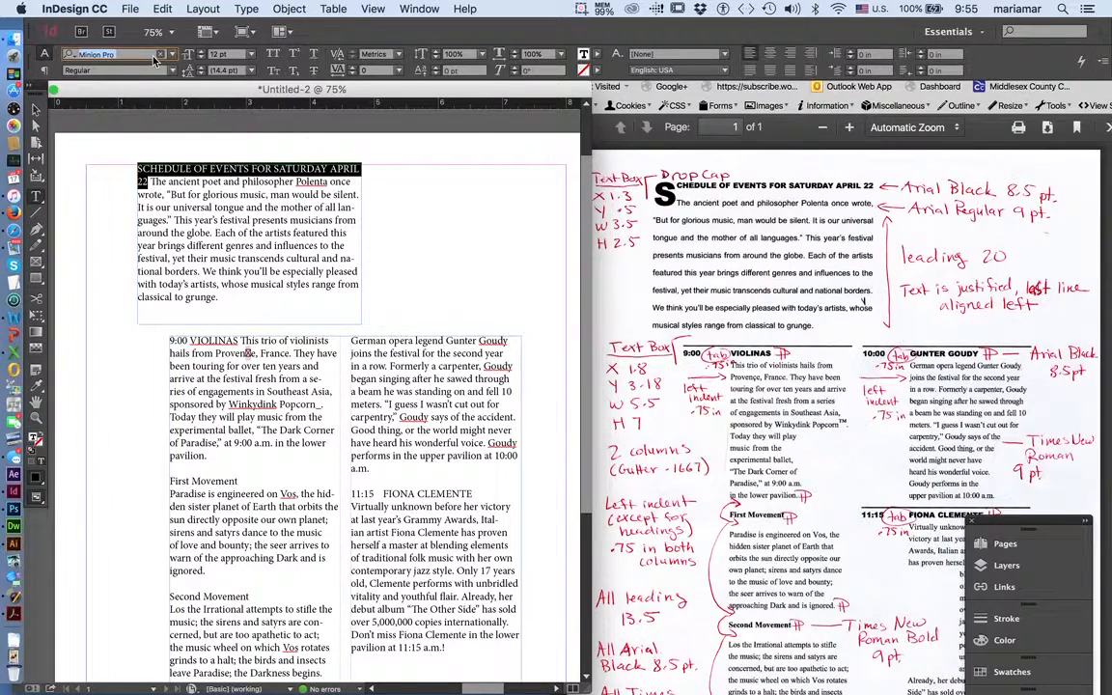
{"action": "type", "text": "Ar"}
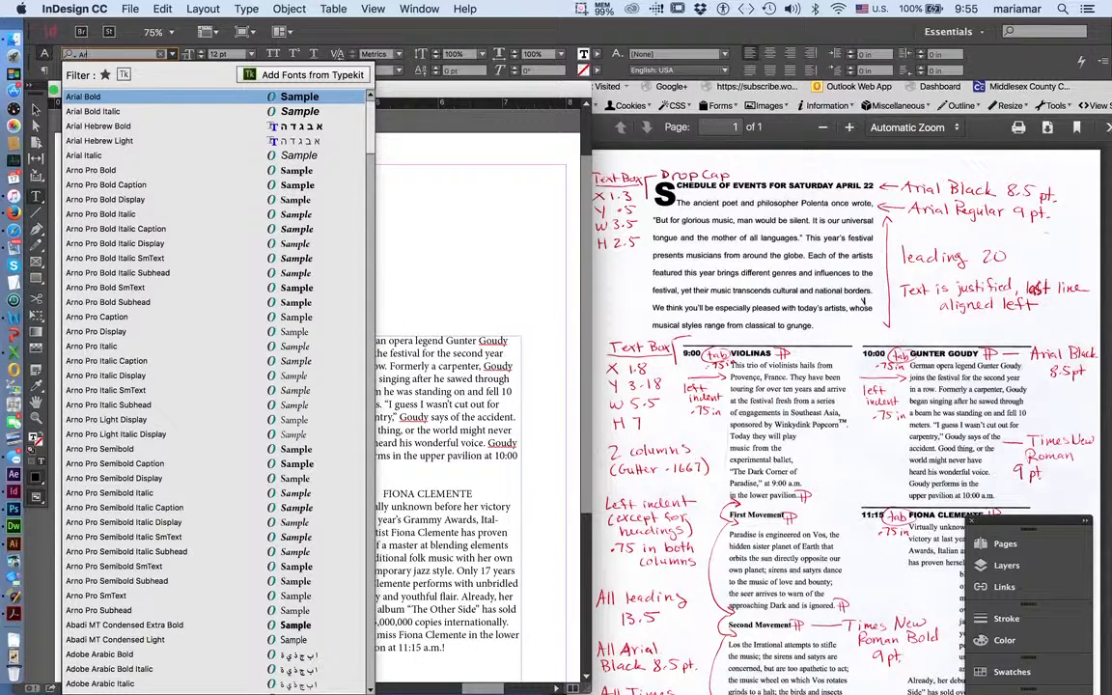
{"action": "type", "text": "ial"}
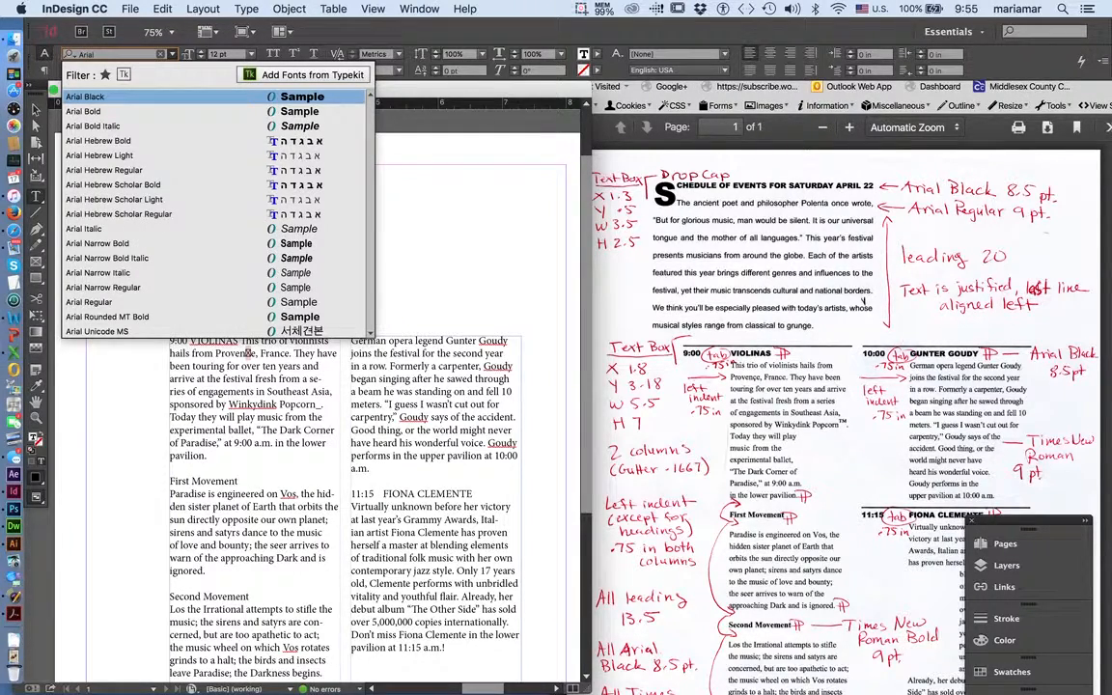
{"action": "key", "text": "Return"}
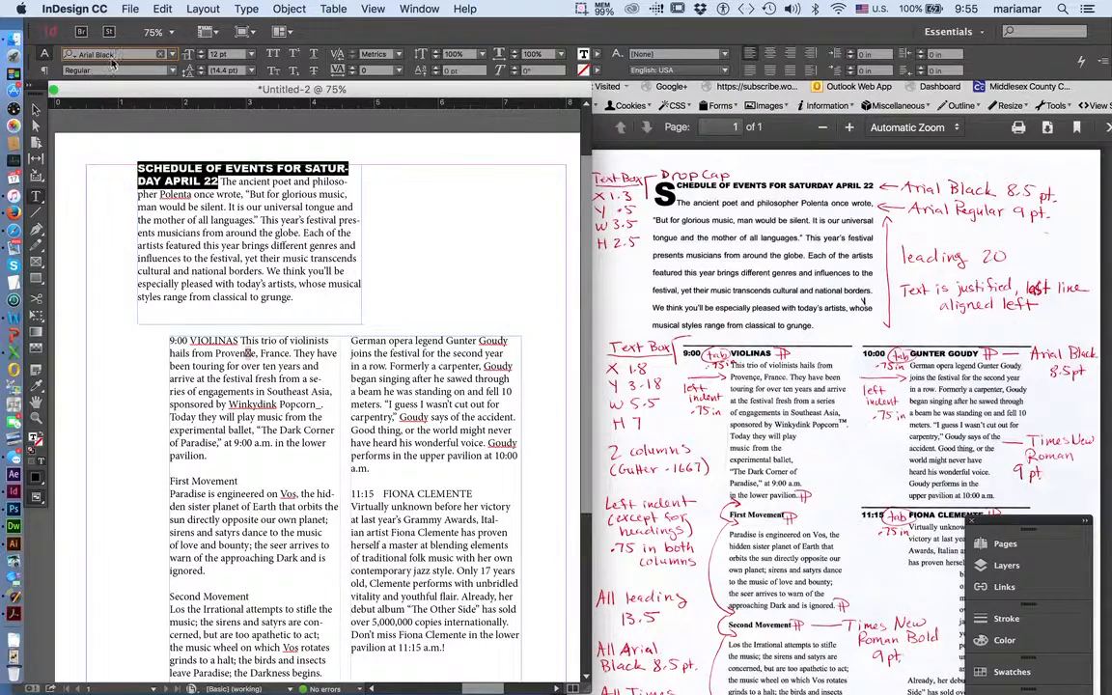
Set the selected schedule heading's font size to 8.5 pt.
{"action": "left_click", "coordinate": [249, 60]}
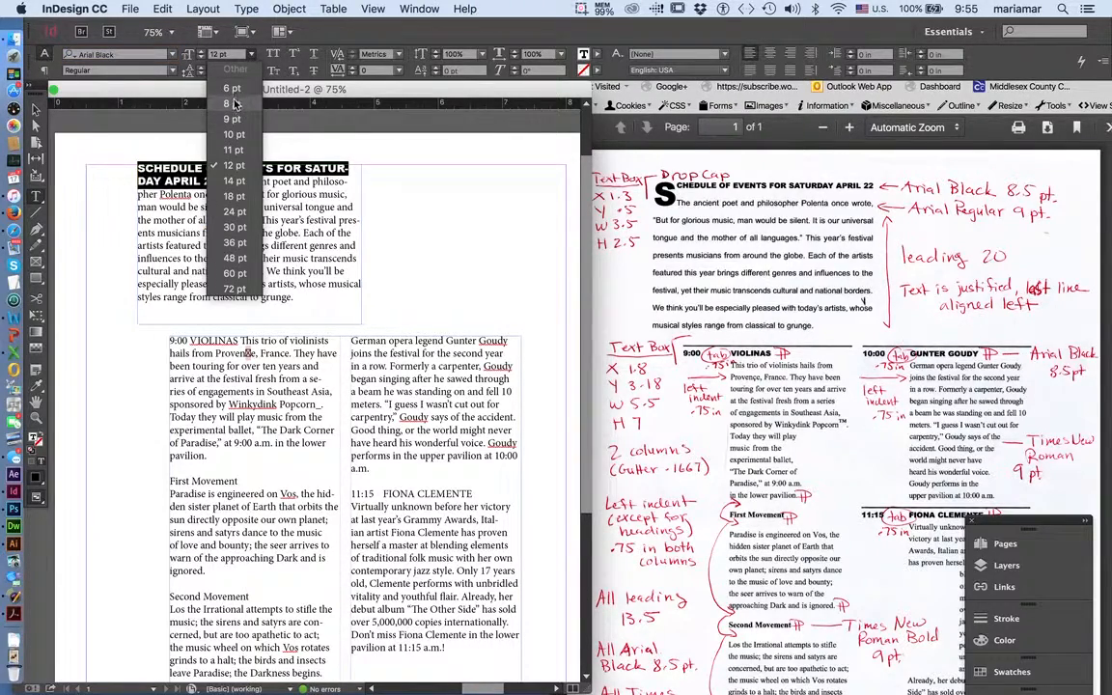
{"action": "left_click", "coordinate": [215, 85]}
{"action": "left_click_drag", "start_coordinate": [225, 55], "coordinate": [190, 55]}
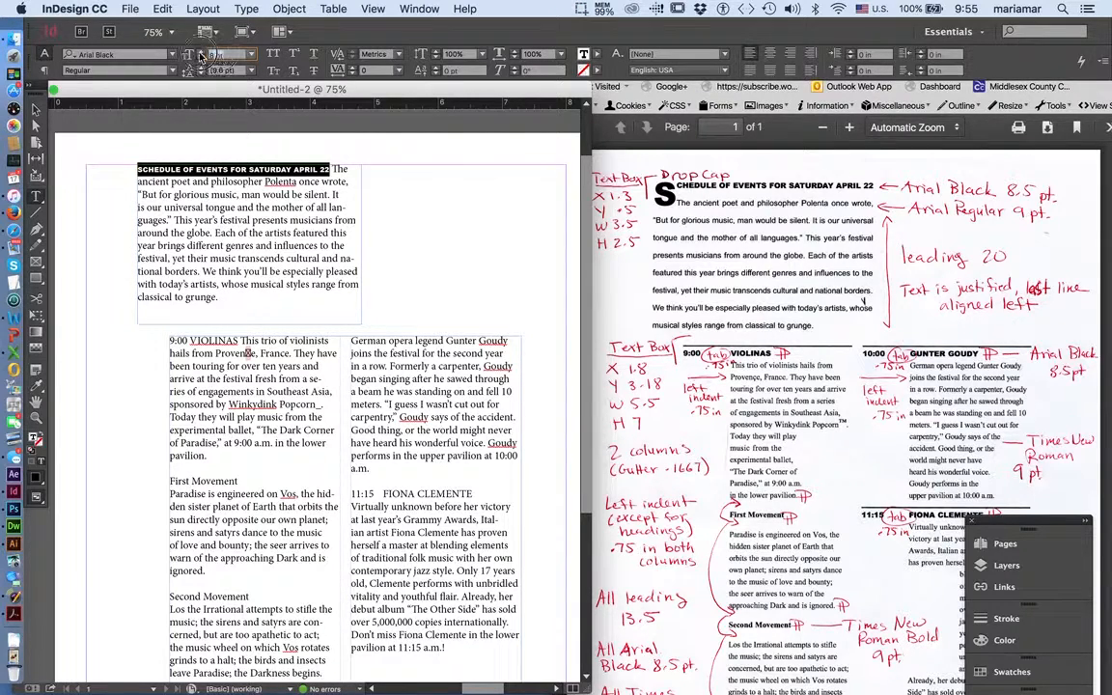
{"action": "type", "text": "8"}
{"action": "type", "text": ".5"}
{"action": "key", "text": "Return"}
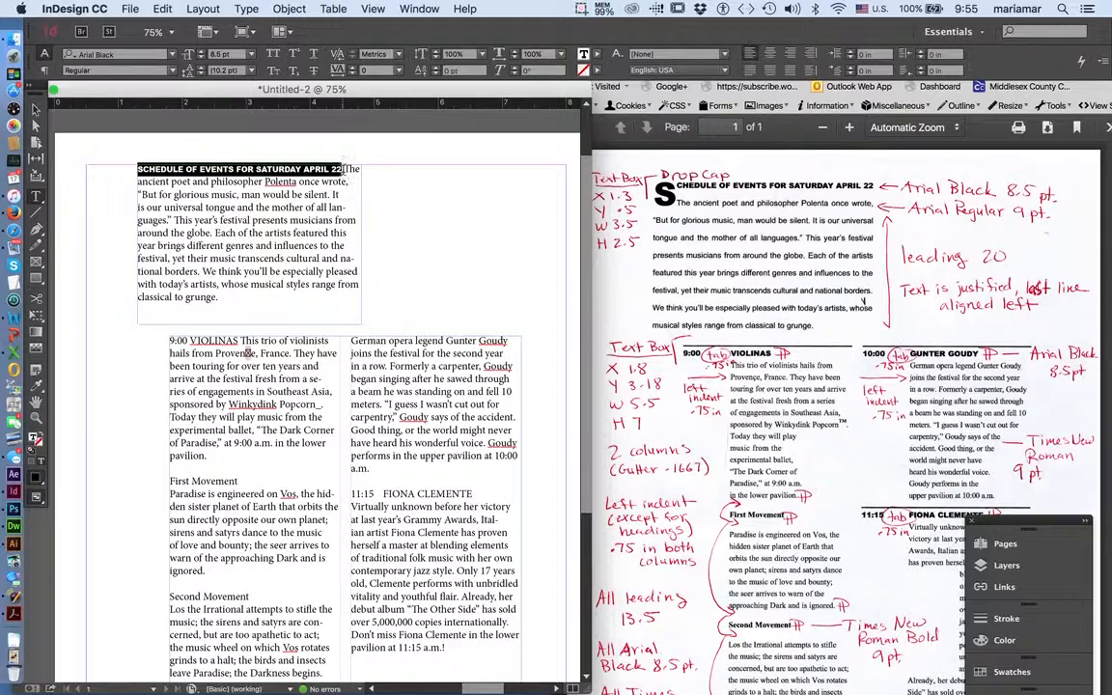
Set the intro text after the schedule heading, from "The ancient poet" to "classical to grunge.", to Arial Regular.
{"action": "left_click_drag", "start_coordinate": [344, 169], "coordinate": [328, 275]}
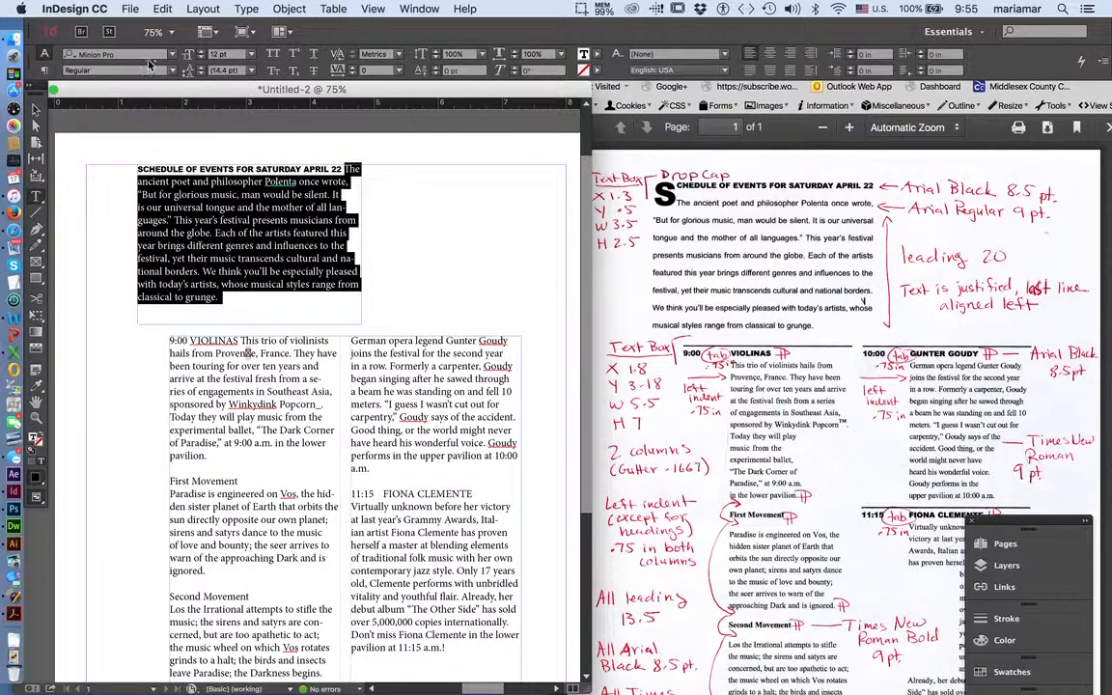
{"action": "left_click", "coordinate": [65, 56]}
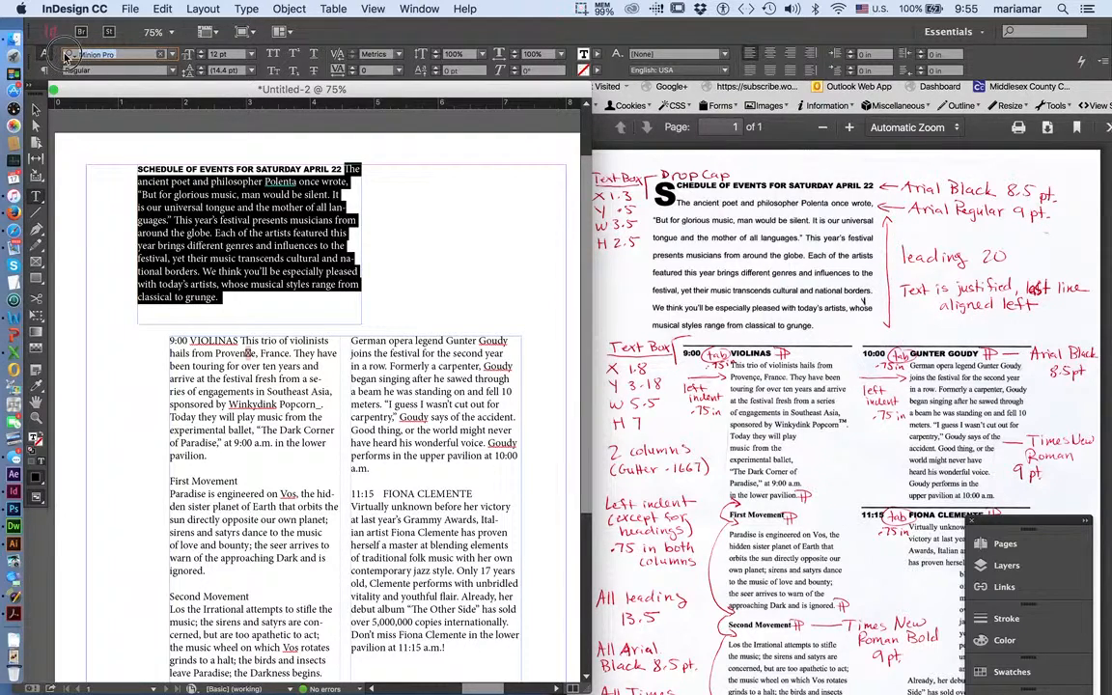
{"action": "type", "text": "Ar"}
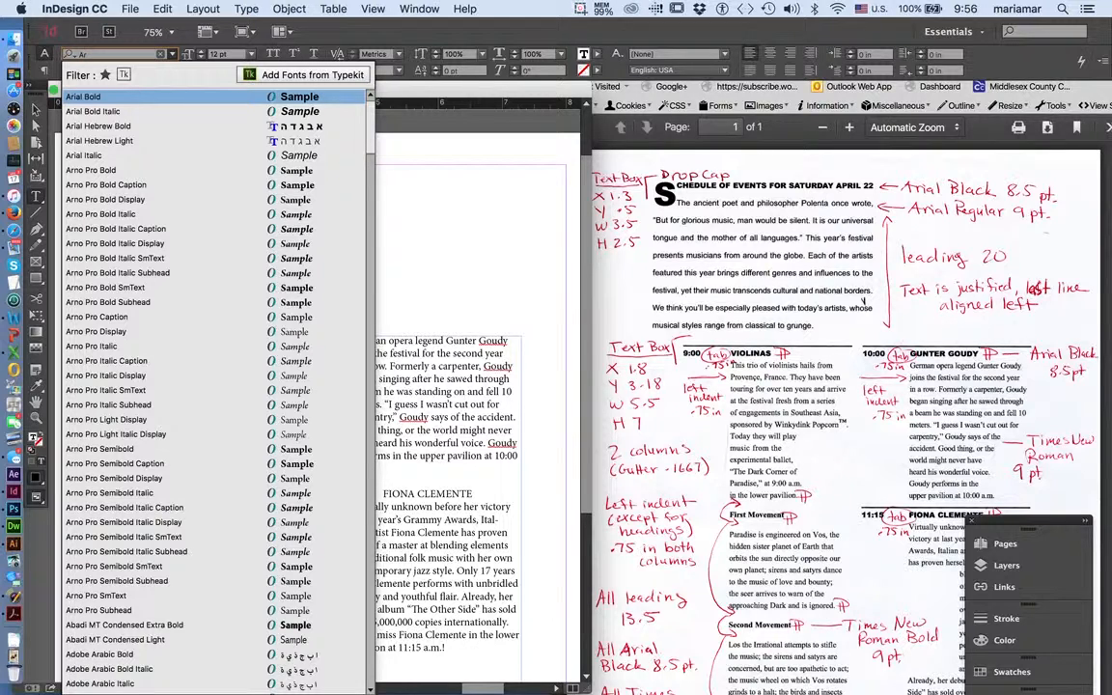
{"action": "type", "text": "ial"}
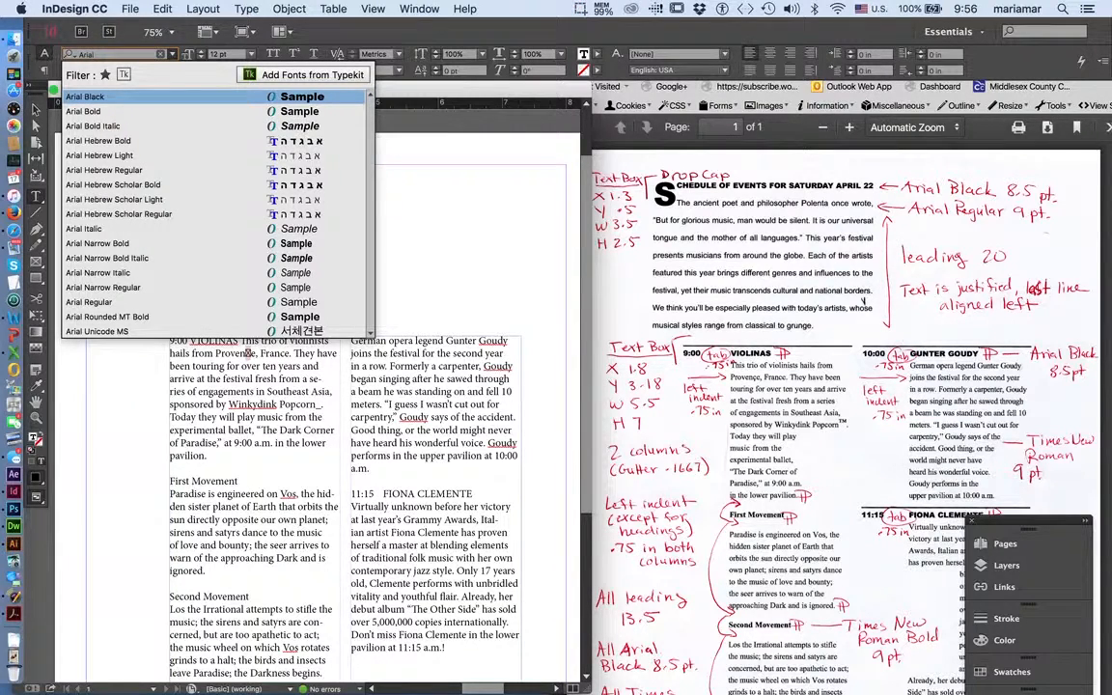
{"action": "key", "text": "Down"}
{"action": "key", "text": "Down"}
{"action": "key", "text": "Down"}
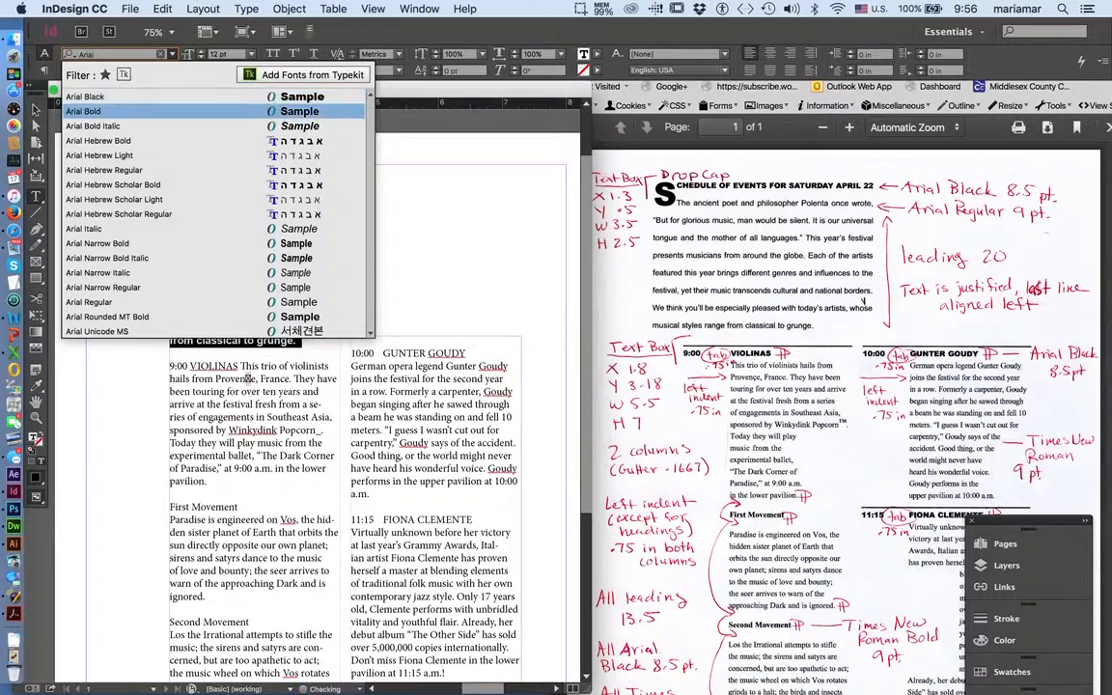
{"action": "key", "text": "Up"}
{"action": "key", "text": "Up"}
{"action": "key", "text": "Up"}
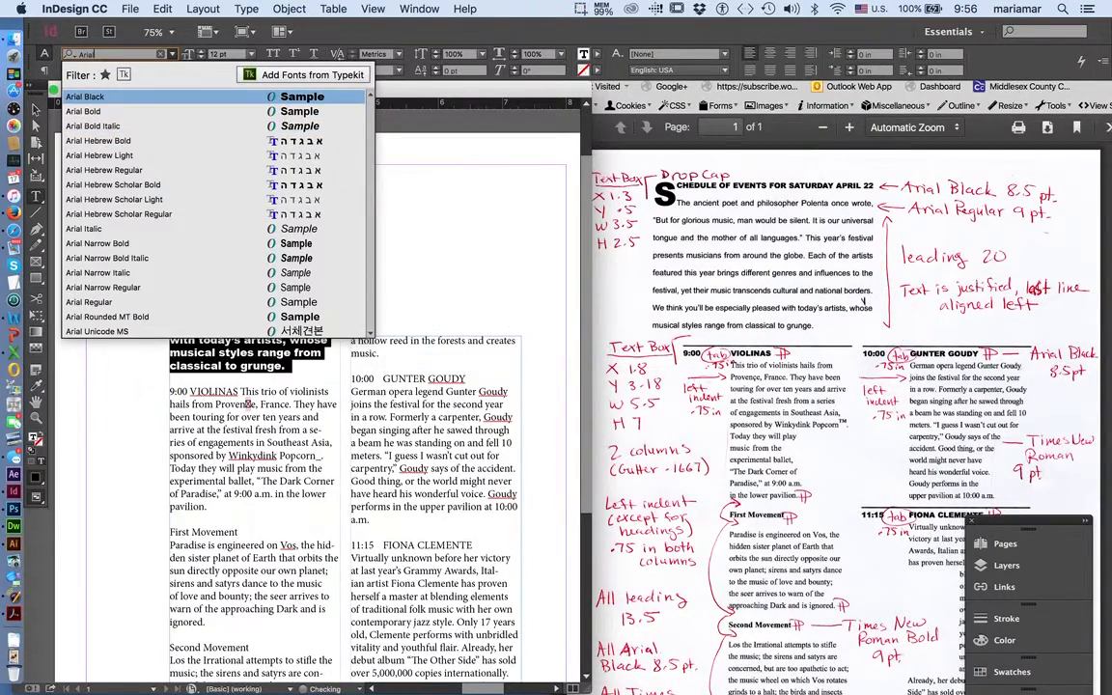
{"action": "key", "text": "Down"}
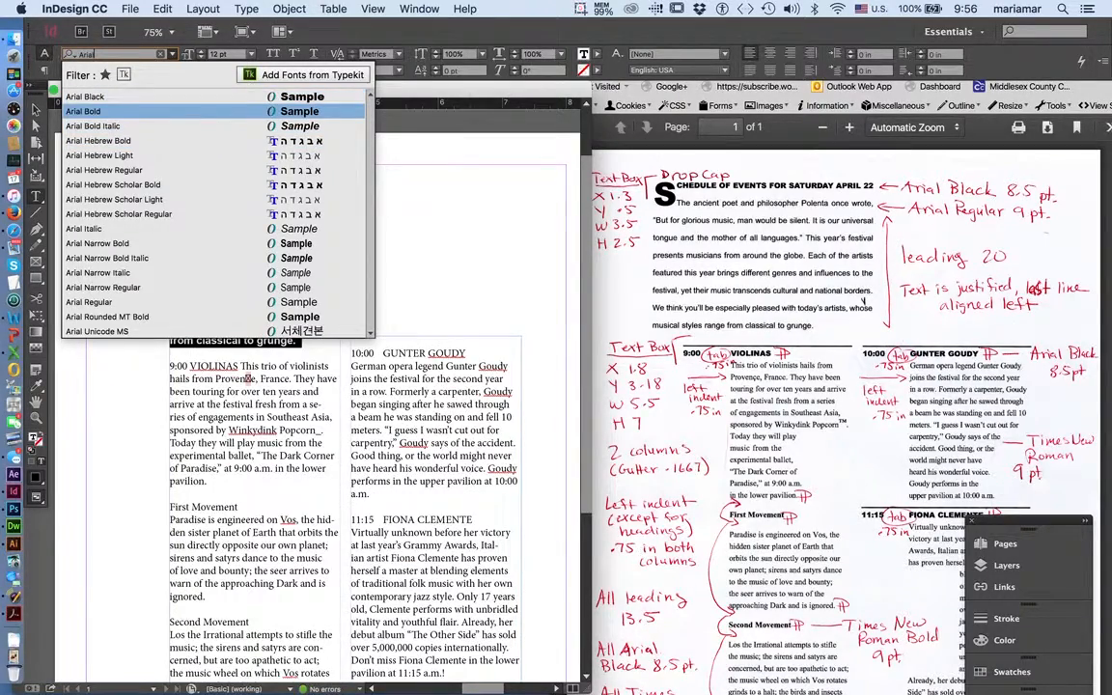
{"action": "left_click", "coordinate": [80, 298]}
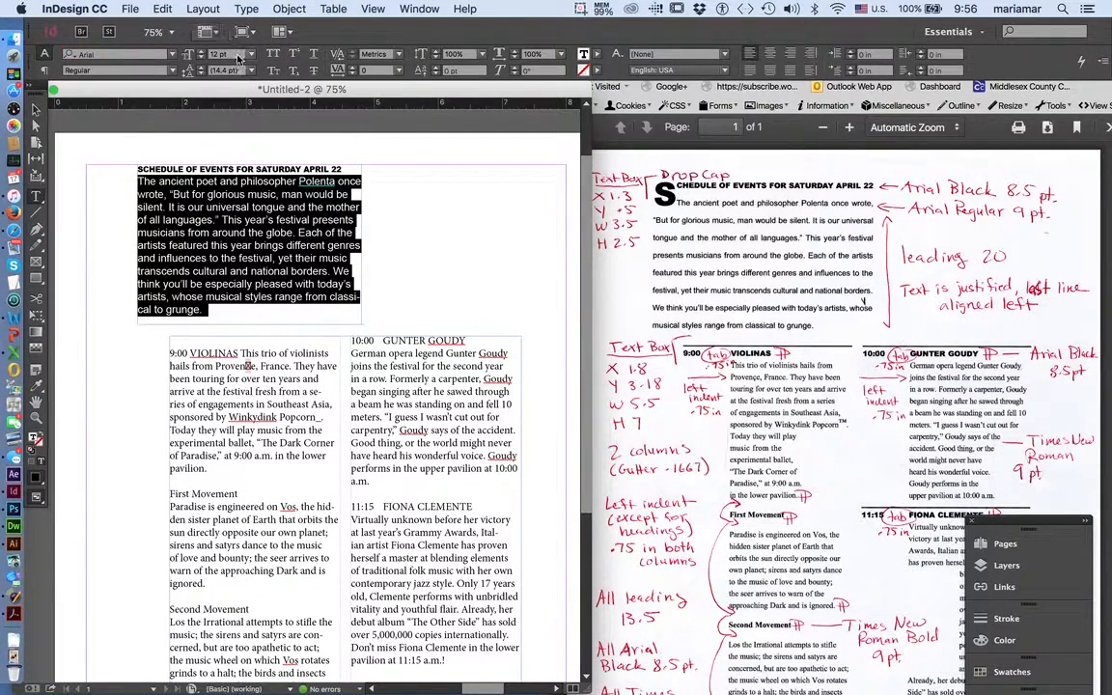
Set the selected intro text to a 9 pt font size with 20 pt leading.
{"action": "left_click", "coordinate": [208, 55]}
{"action": "left_click_drag", "start_coordinate": [208, 56], "coordinate": [187, 51]}
{"action": "type", "text": "9"}
{"action": "key", "text": "Return"}
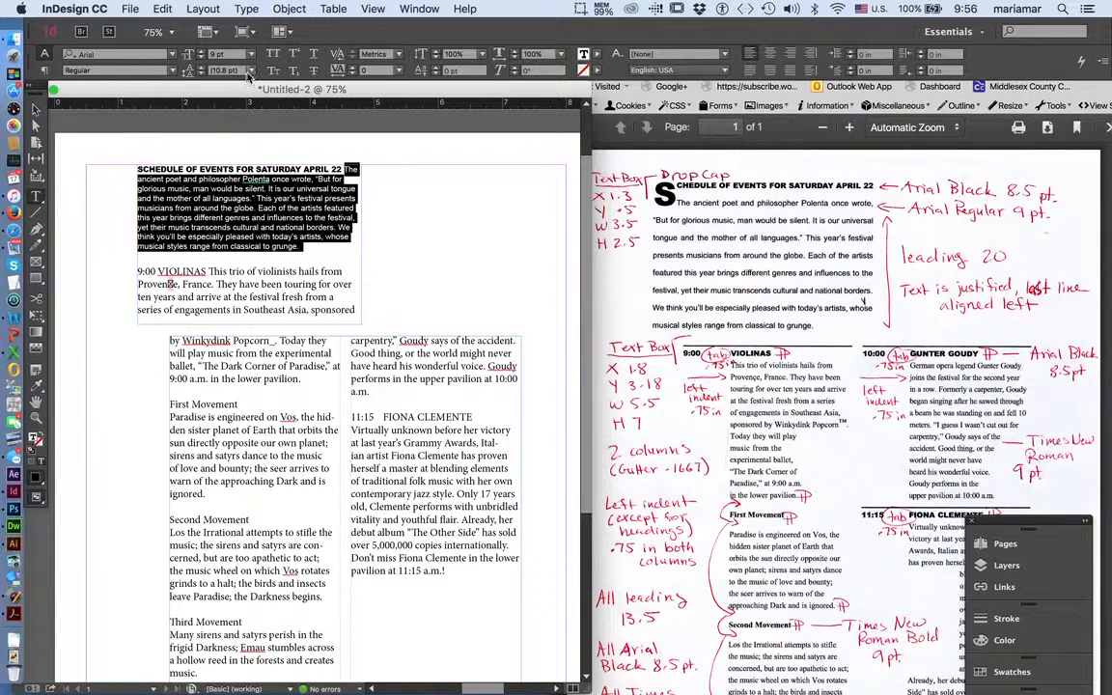
{"action": "left_click", "coordinate": [191, 78]}
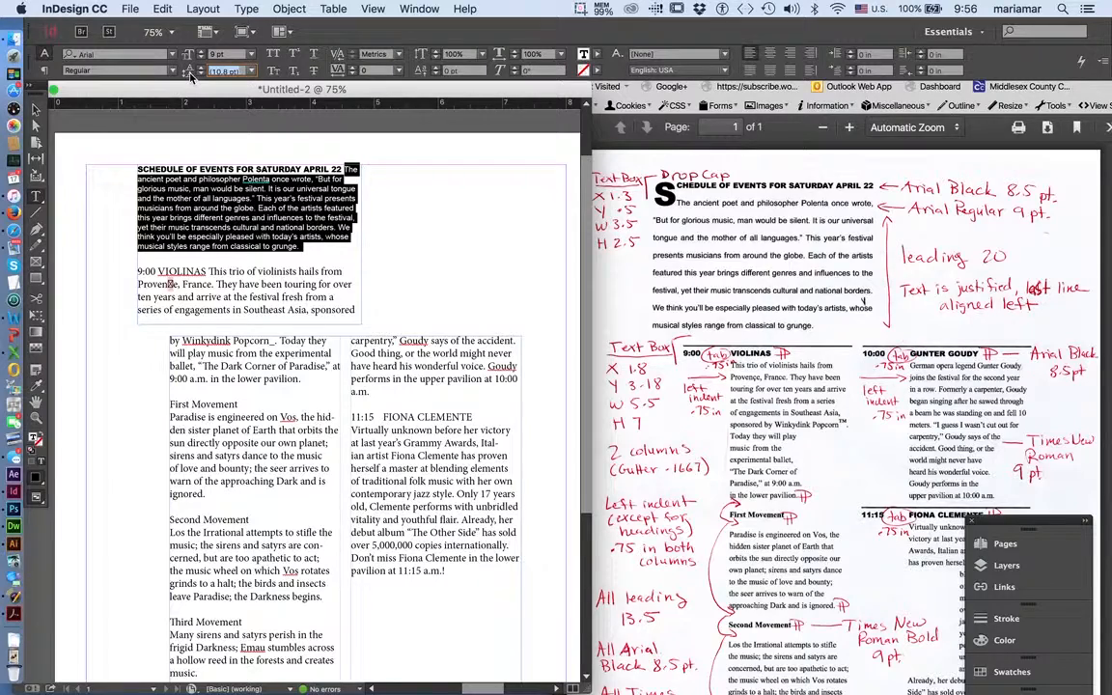
{"action": "type", "text": "20"}
{"action": "key", "text": "Return"}
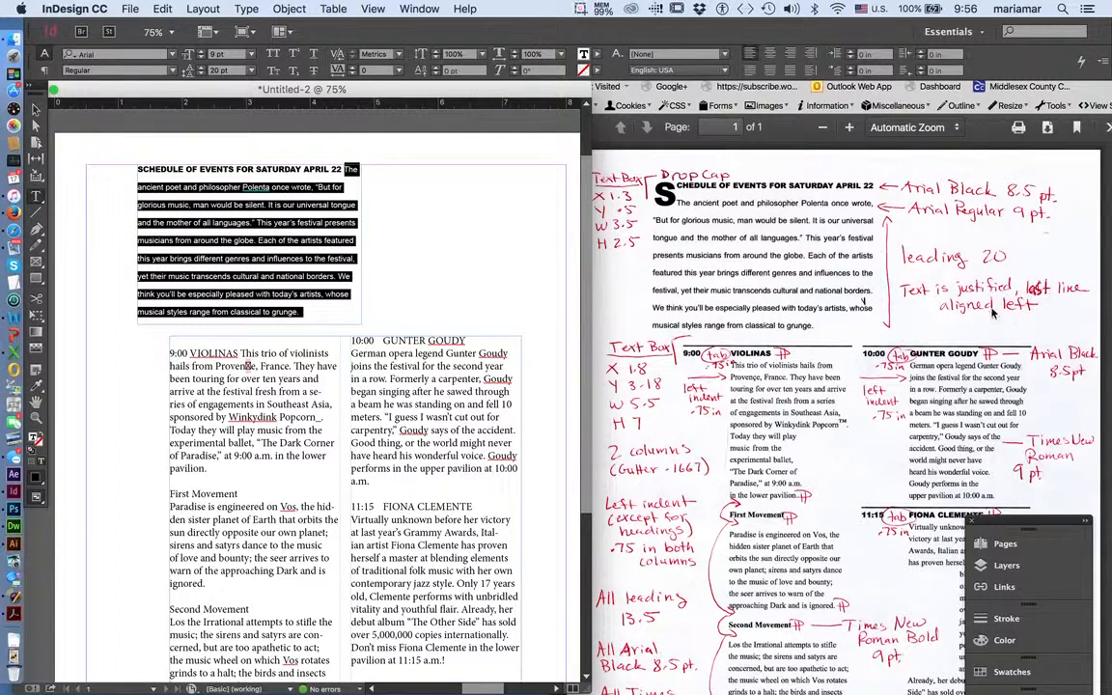
Justify the intro paragraph with its last line aligned left.
{"action": "left_click", "coordinate": [754, 72]}
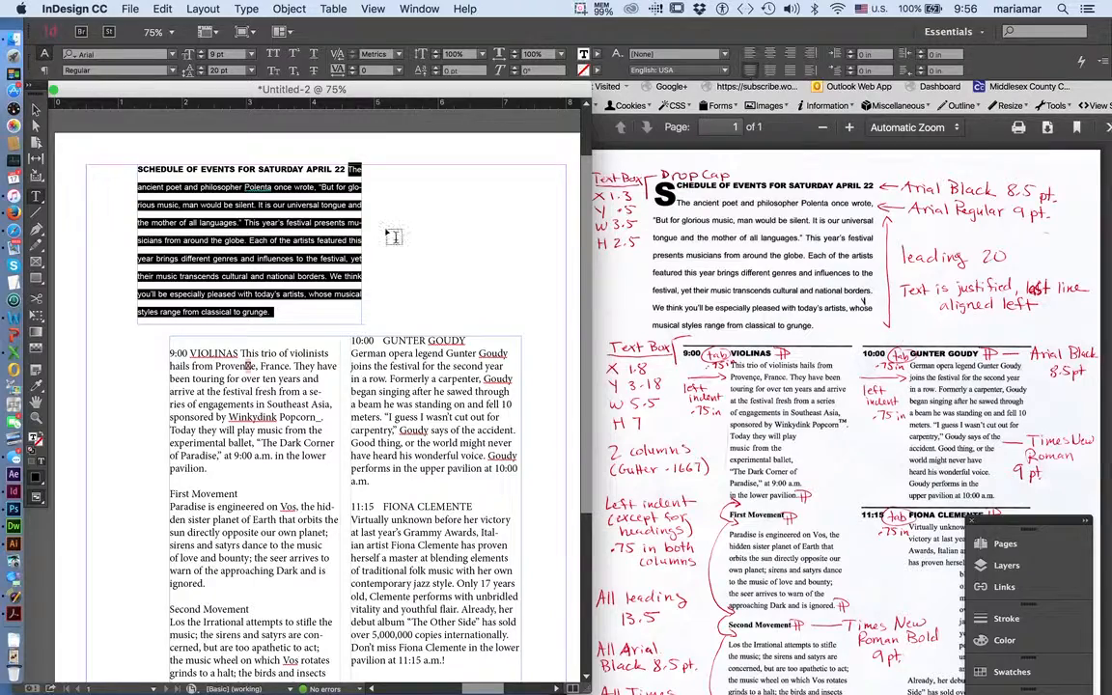
{"action": "left_click", "coordinate": [338, 221]}
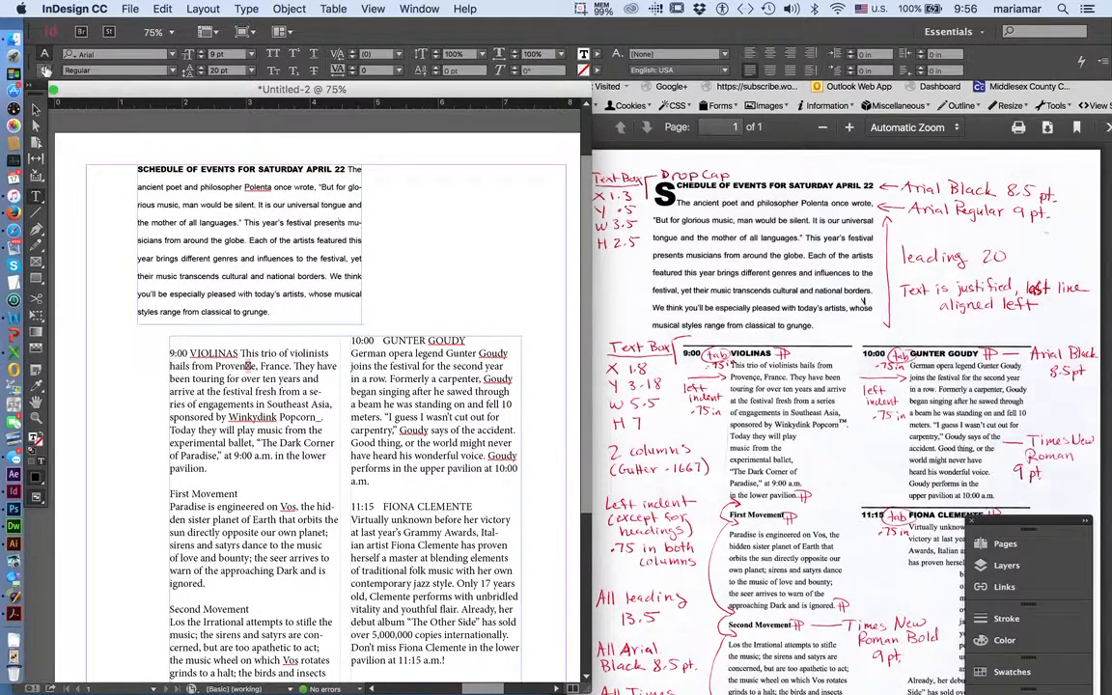
{"action": "left_click", "coordinate": [45, 70]}
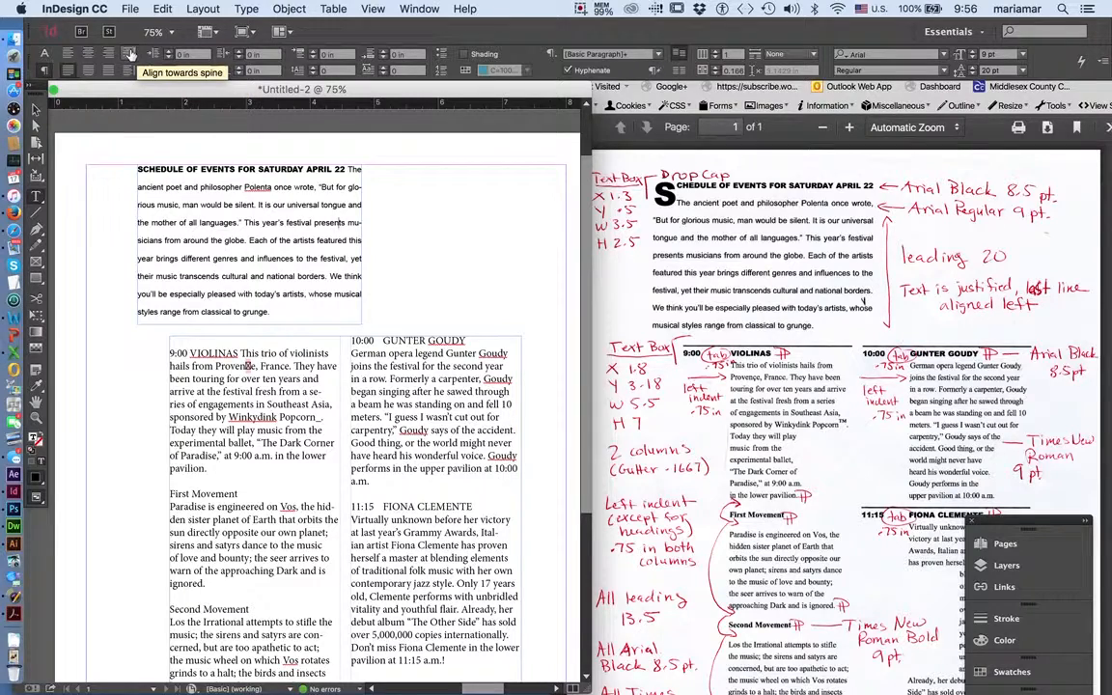
{"action": "left_click", "coordinate": [43, 54]}
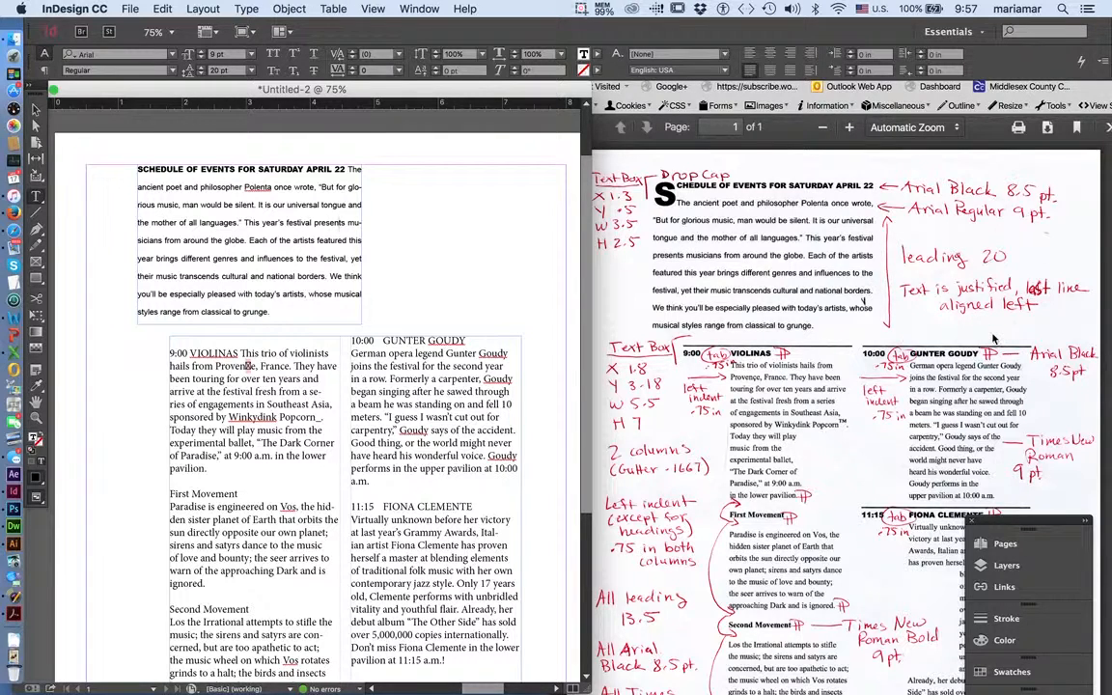
Give the schedule paragraph a two-line drop cap on its first letter, S.
{"action": "left_click", "coordinate": [687, 175]}
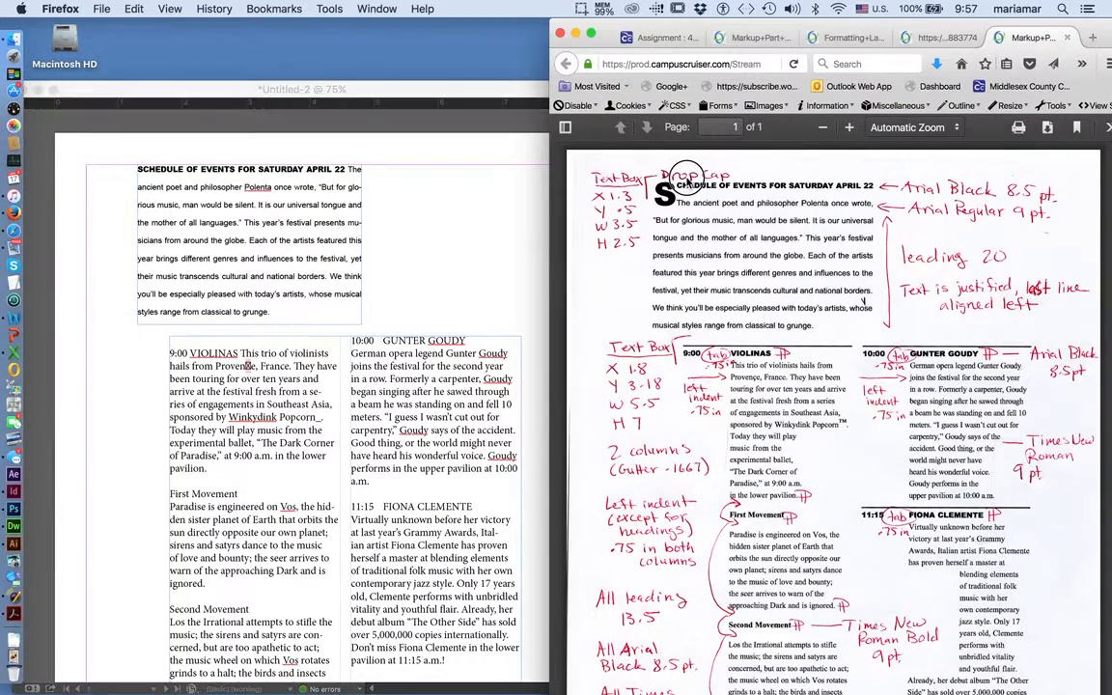
{"action": "left_click", "coordinate": [175, 152]}
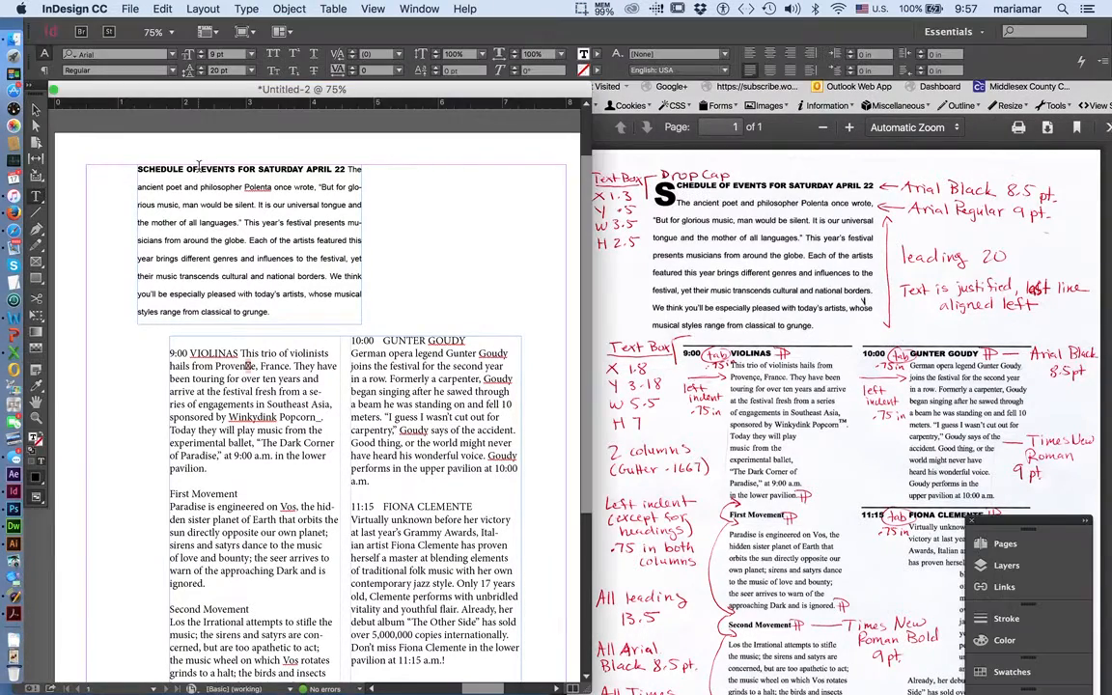
{"action": "left_click", "coordinate": [143, 169]}
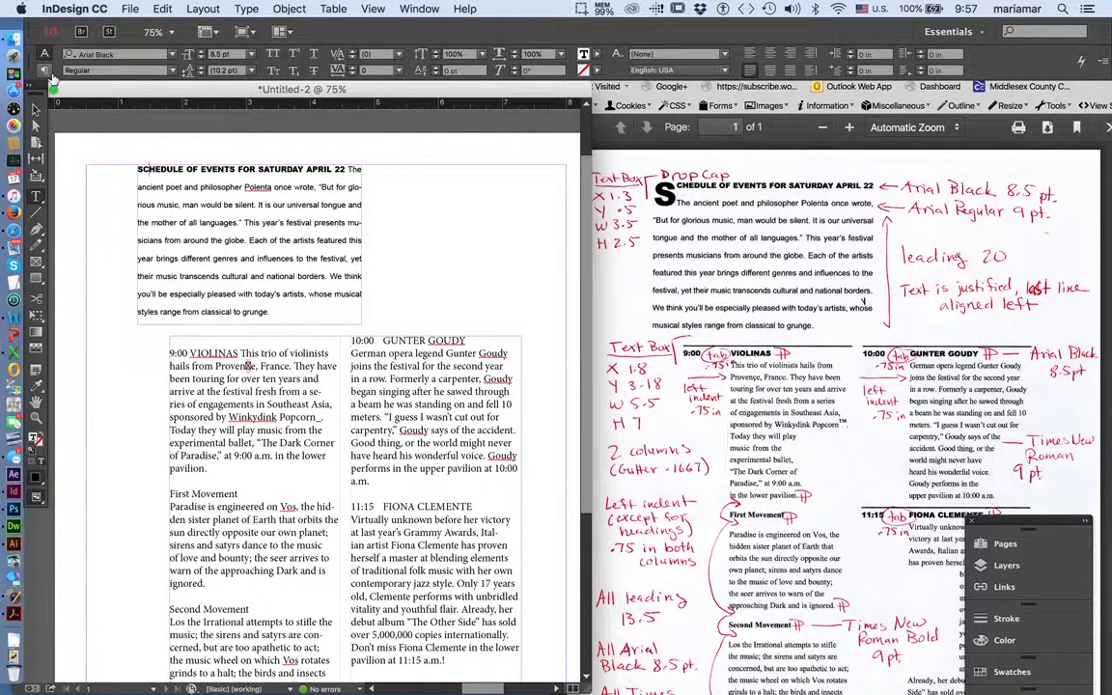
{"action": "left_click", "coordinate": [44, 76]}
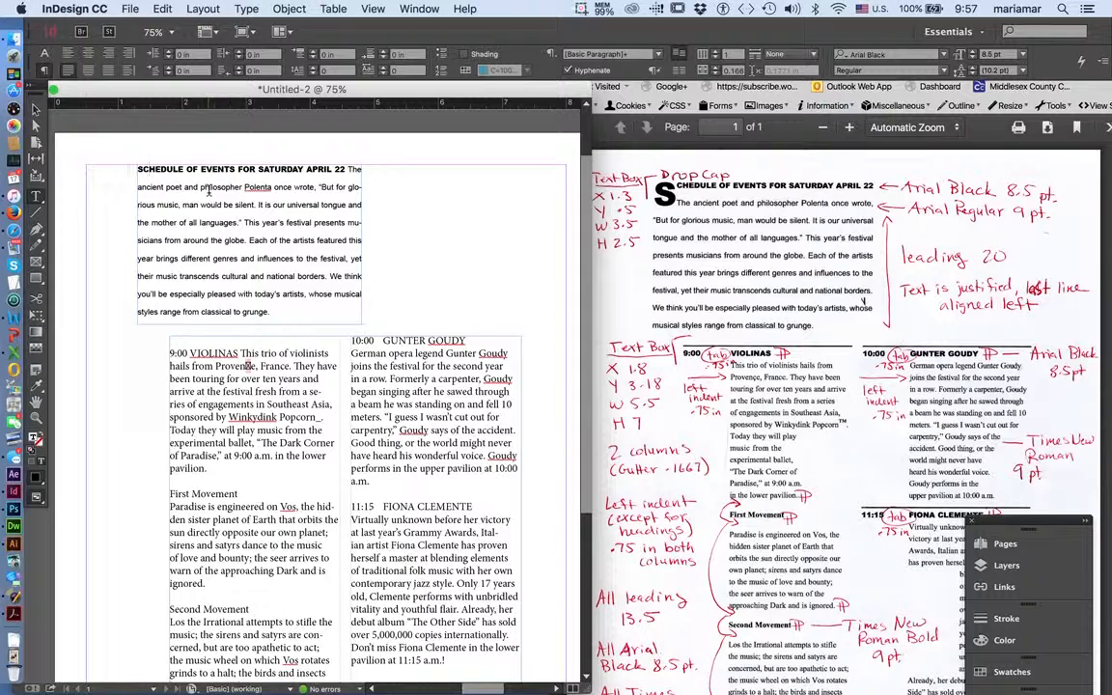
{"action": "left_click", "coordinate": [313, 67]}
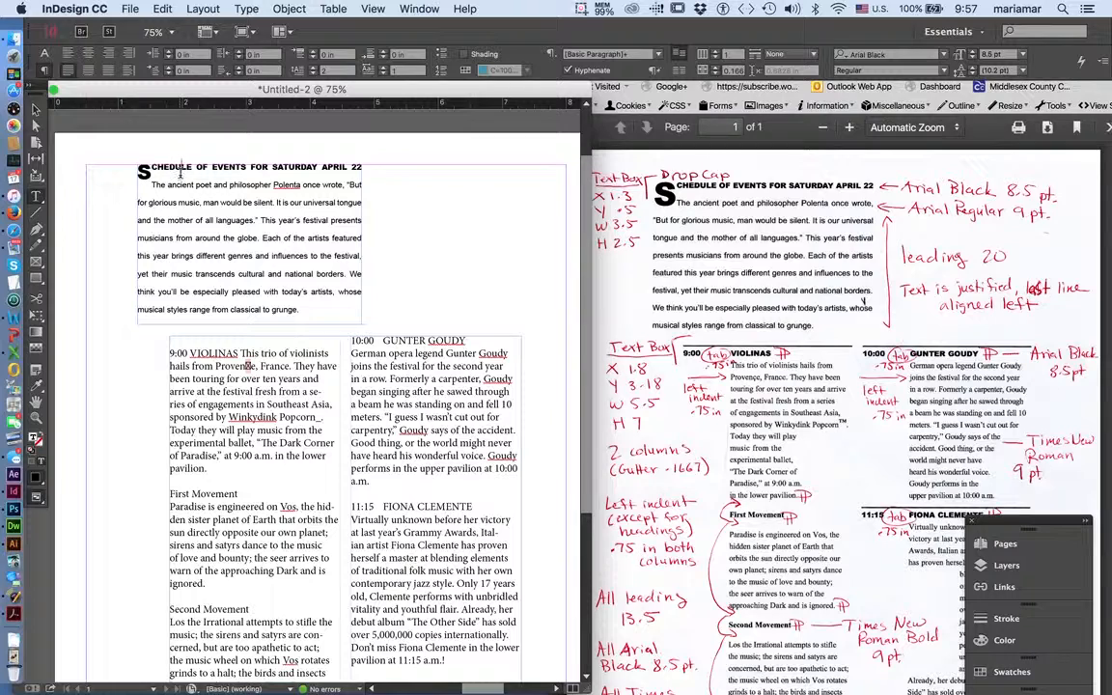
Check the font, size and leading of the intro paragraph's body text.
{"action": "left_click", "coordinate": [45, 55]}
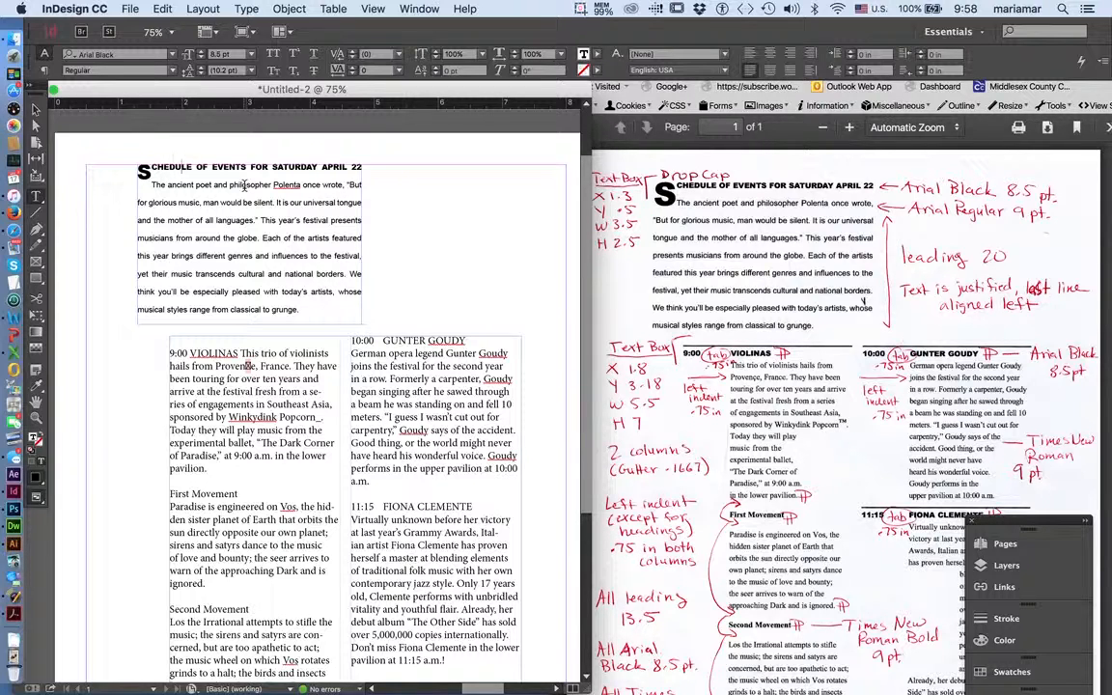
{"action": "left_click_drag", "start_coordinate": [243, 185], "coordinate": [278, 301]}
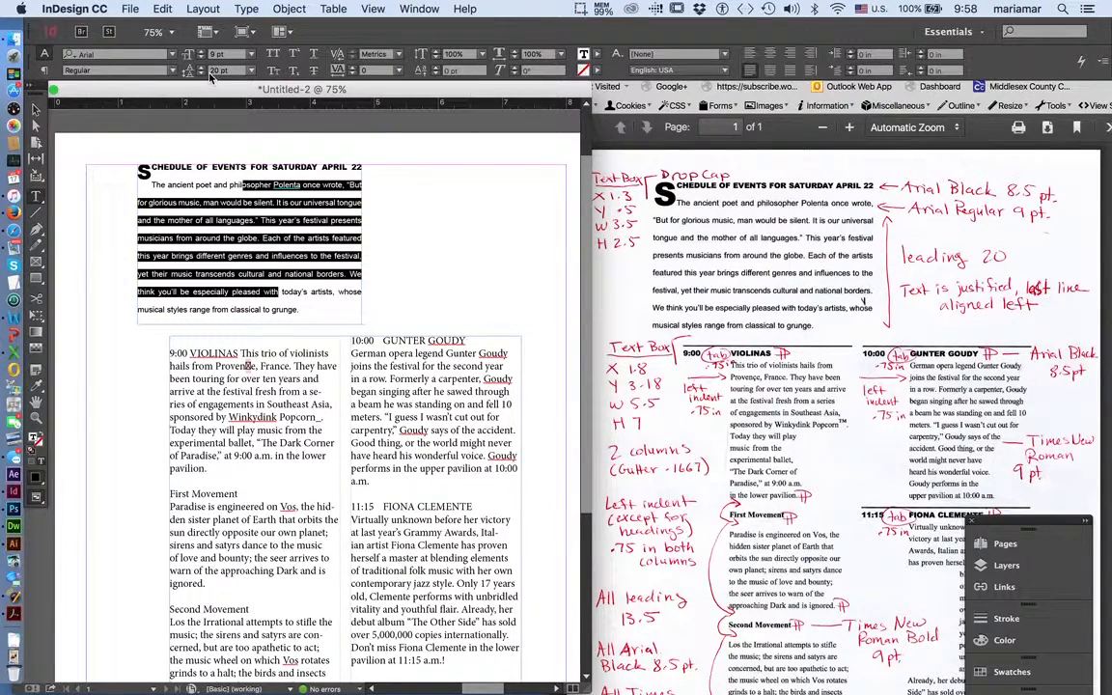
{"action": "left_click", "coordinate": [311, 239]}
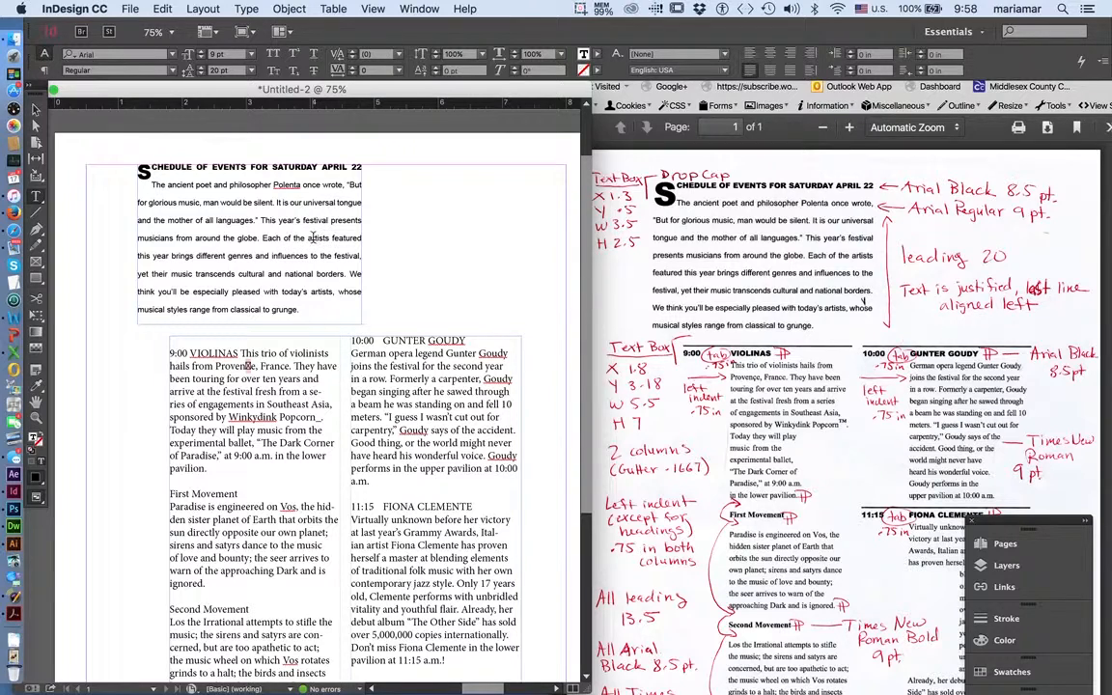
Set the leading of the entire intro frame's text, heading and drop cap included, to 20 pt.
{"action": "left_click", "coordinate": [306, 314]}
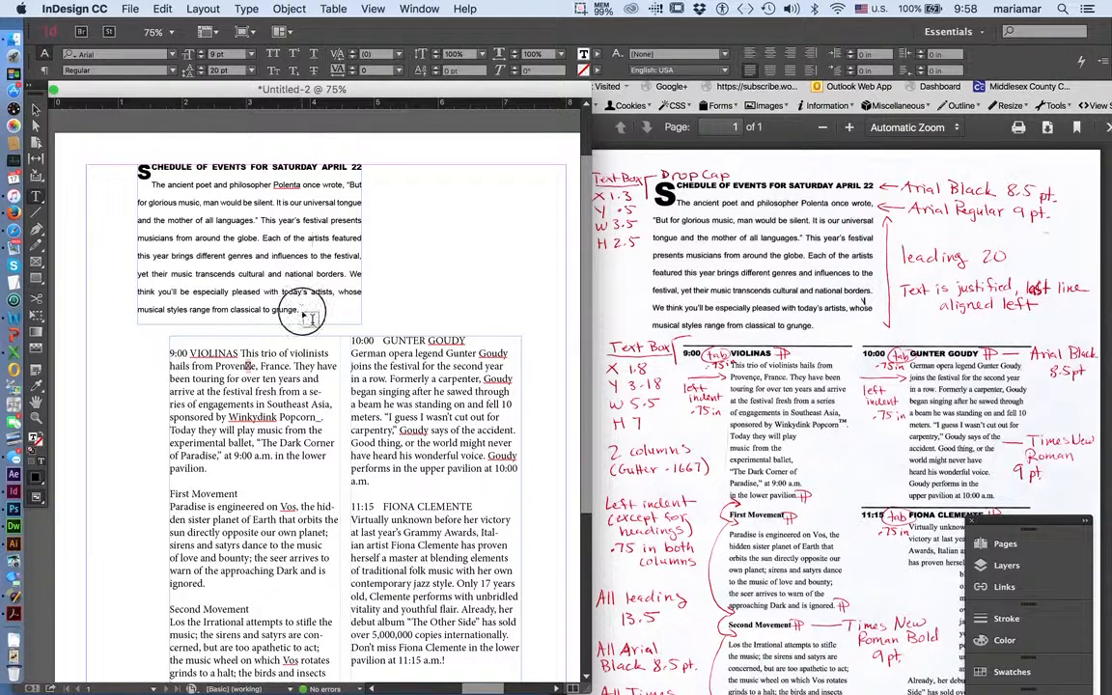
{"action": "left_click_drag", "start_coordinate": [305, 314], "coordinate": [116, 144]}
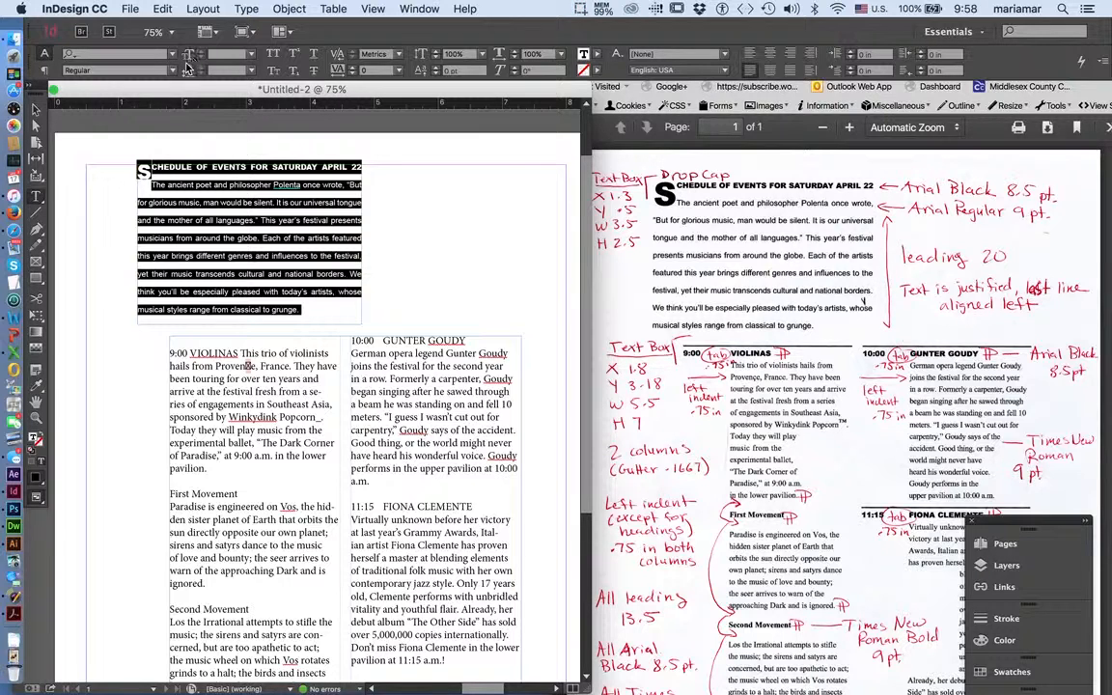
{"action": "left_click", "coordinate": [220, 73]}
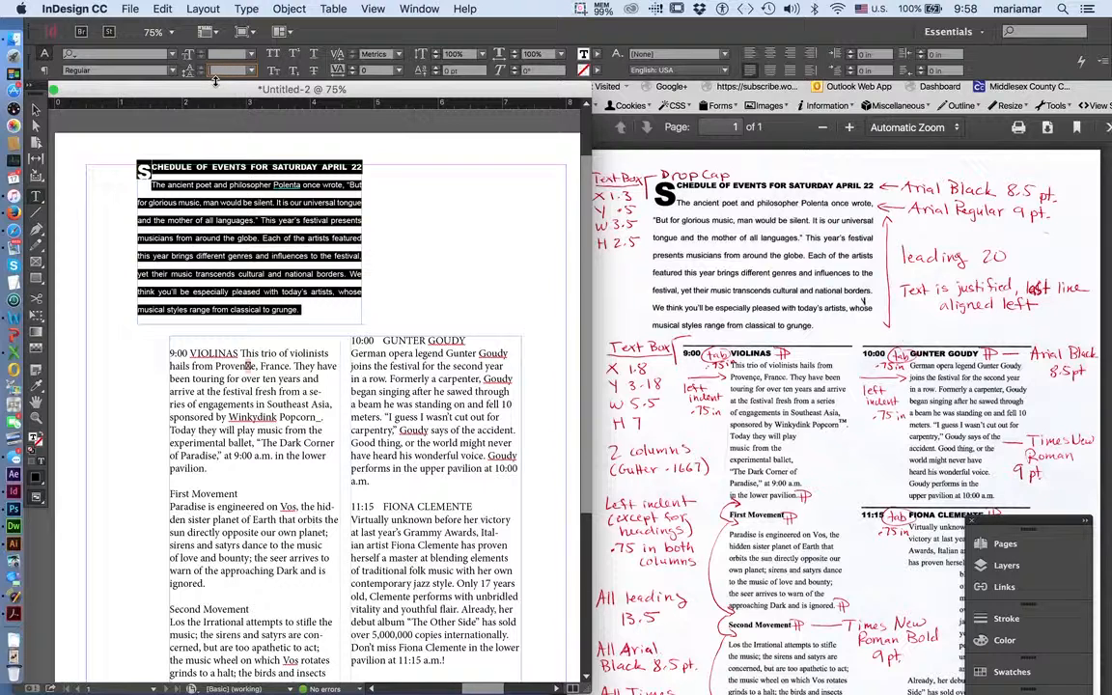
{"action": "left_click", "coordinate": [235, 185]}
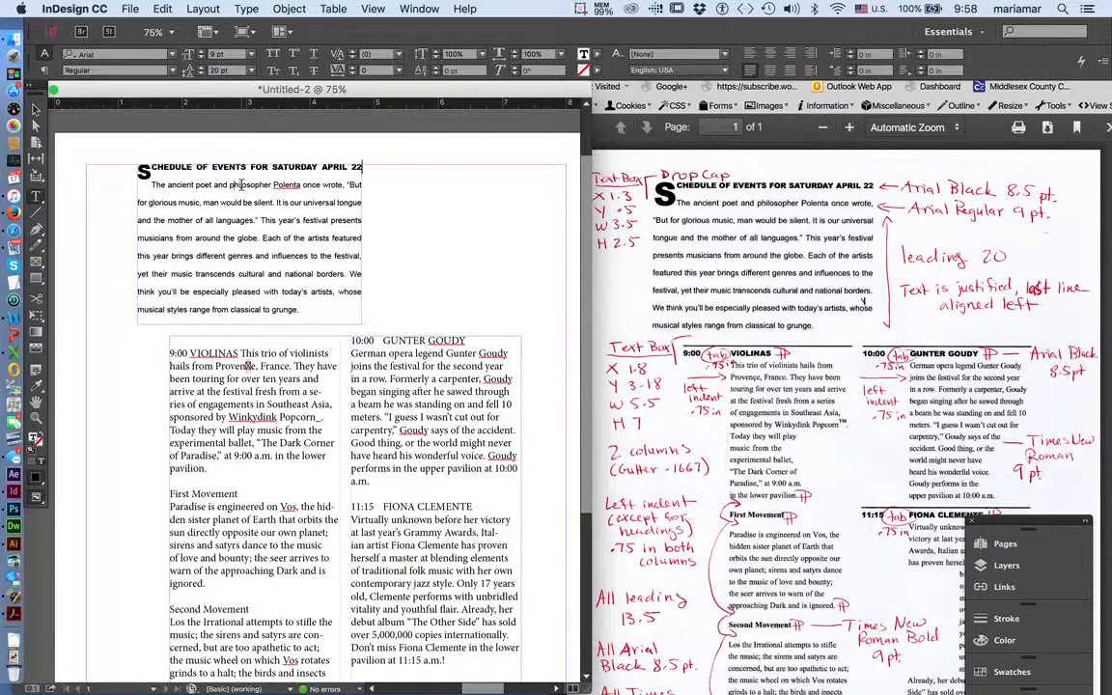
{"action": "left_click_drag", "start_coordinate": [241, 186], "coordinate": [248, 236]}
{"action": "left_click", "coordinate": [248, 236]}
{"action": "left_click", "coordinate": [211, 156]}
{"action": "left_click_drag", "start_coordinate": [138, 166], "coordinate": [363, 314]}
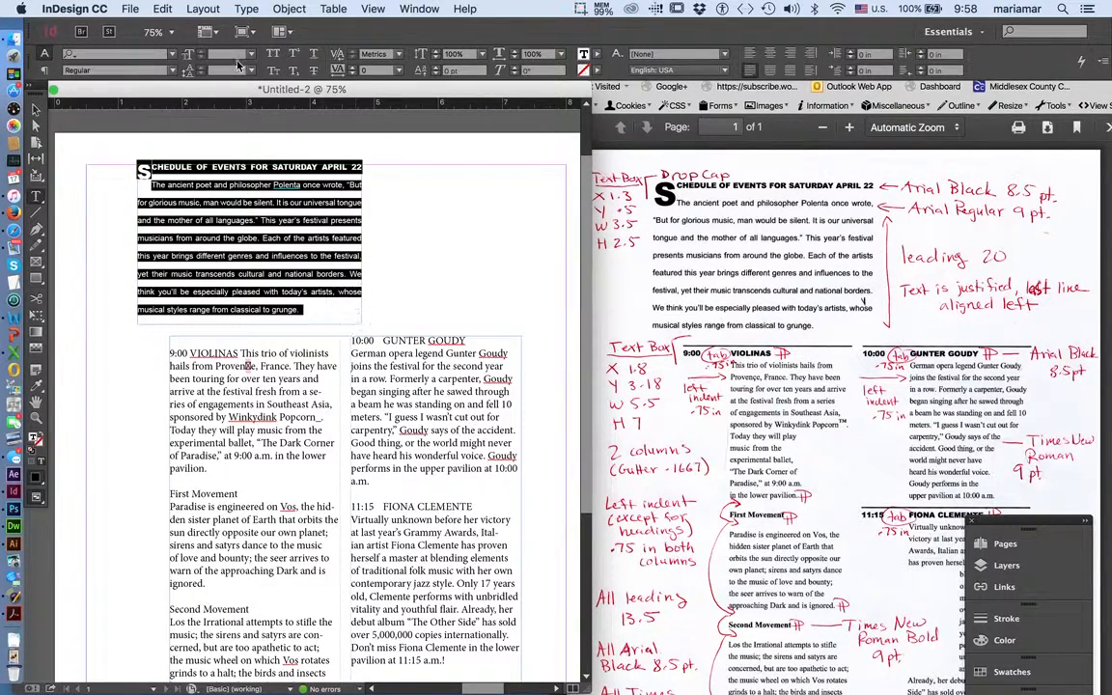
{"action": "type", "text": "20"}
{"action": "key", "text": "Return"}
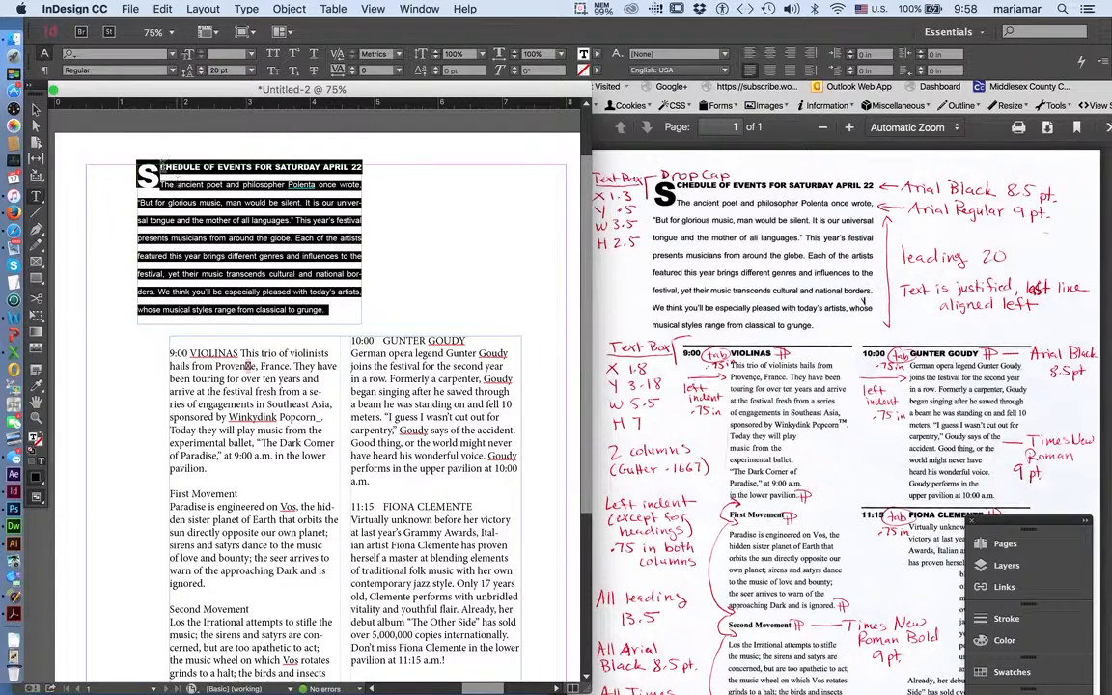
{"action": "left_click", "coordinate": [155, 186]}
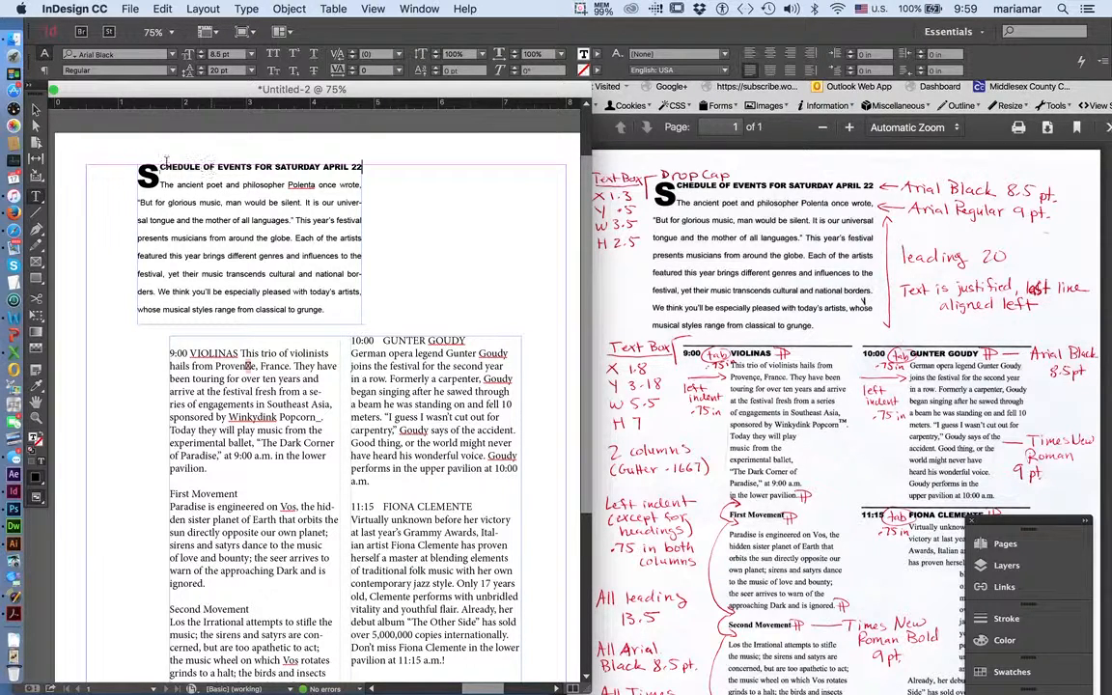
{"action": "left_click_drag", "start_coordinate": [152, 166], "coordinate": [224, 174]}
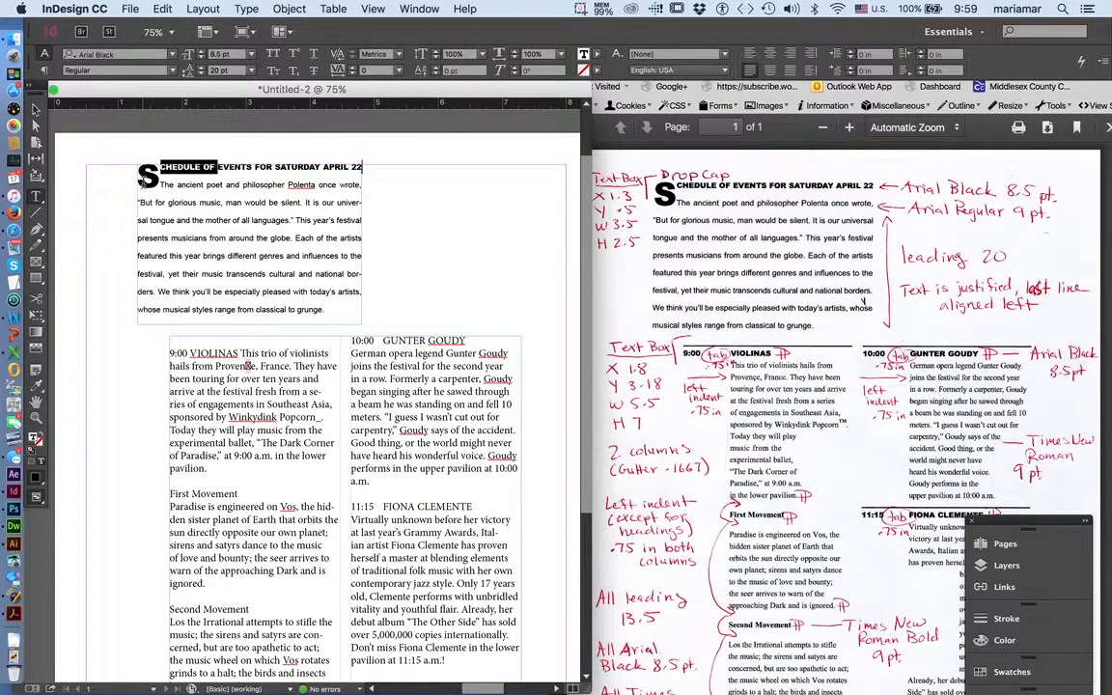
Turn off hyphenation for all the text in the intro frame and the linked two-column frame.
{"action": "left_click", "coordinate": [330, 310]}
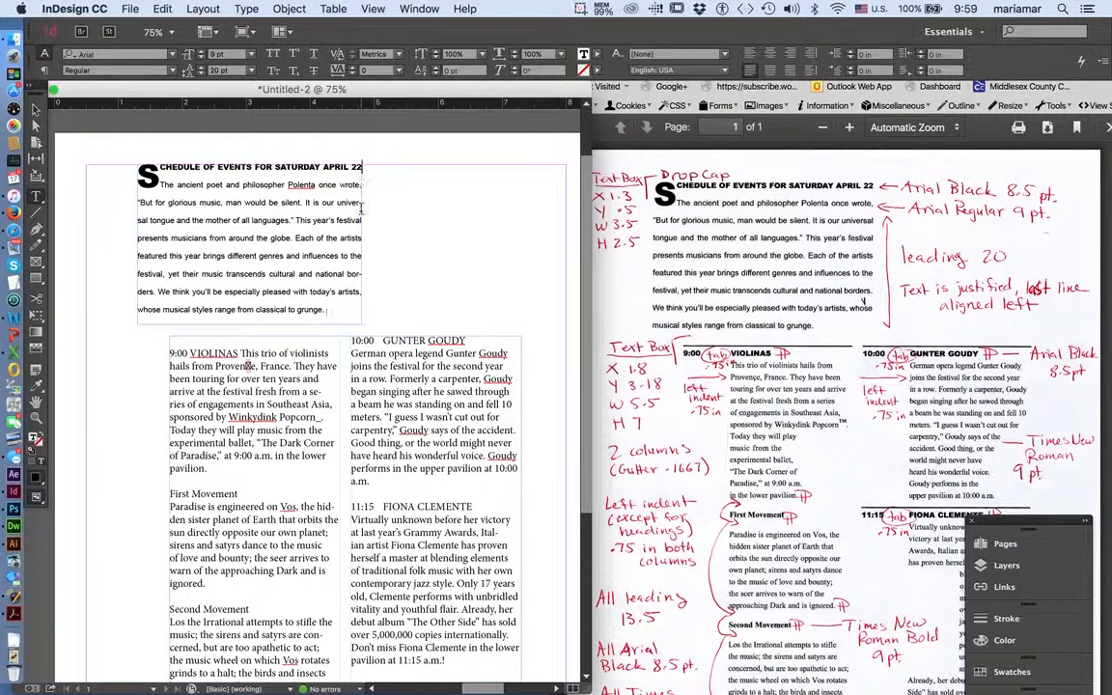
{"action": "left_click_drag", "start_coordinate": [333, 203], "coordinate": [373, 212]}
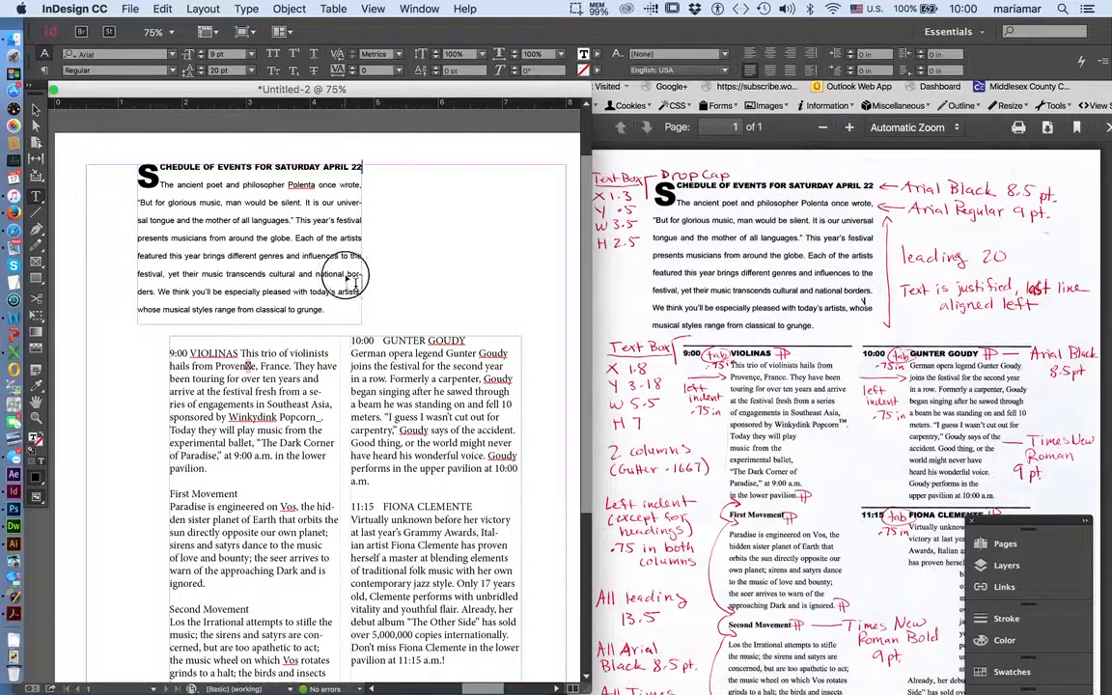
{"action": "left_click_drag", "start_coordinate": [344, 274], "coordinate": [383, 281]}
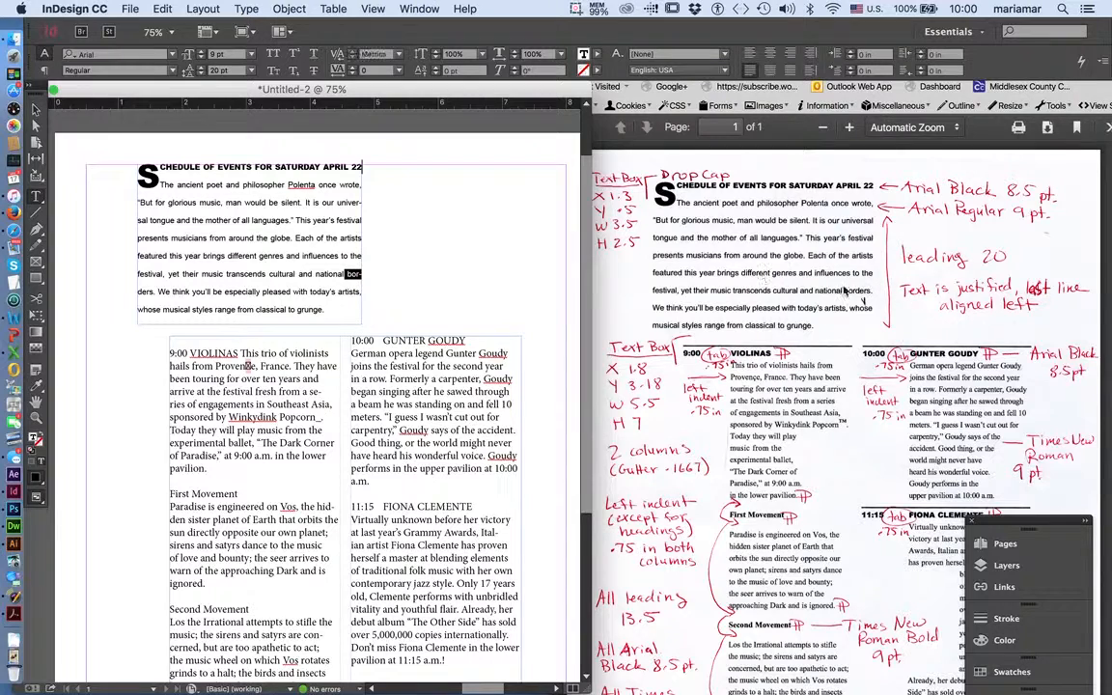
{"action": "left_click", "coordinate": [321, 251]}
{"action": "key", "text": "super+a"}
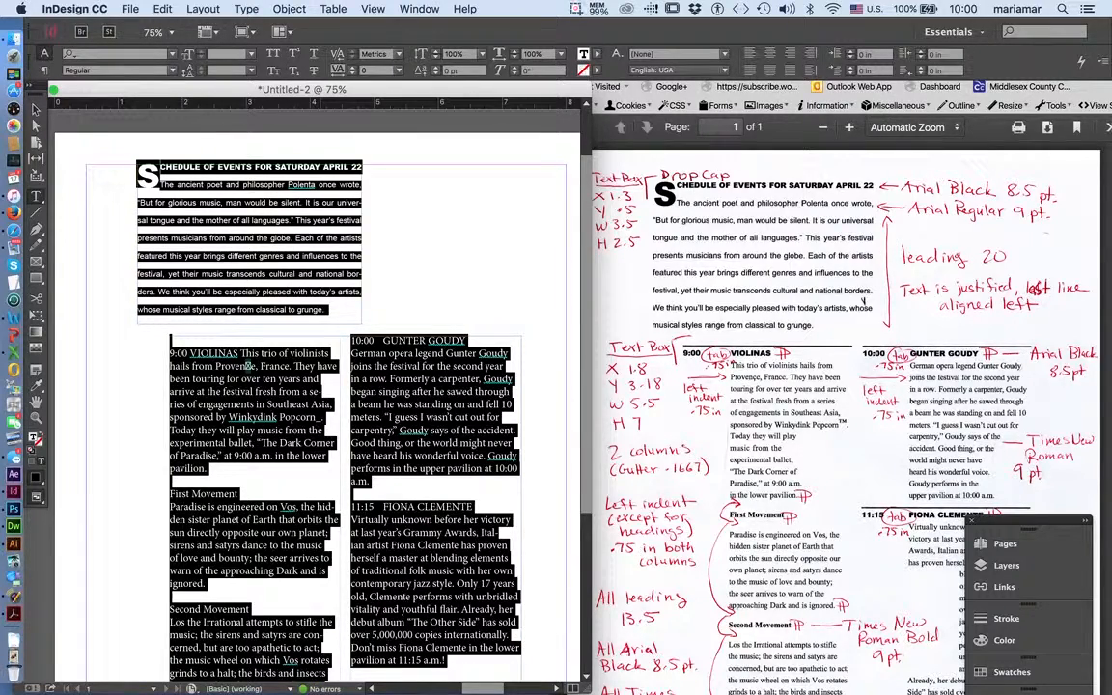
{"action": "left_click_drag", "start_coordinate": [256, 202], "coordinate": [538, 586]}
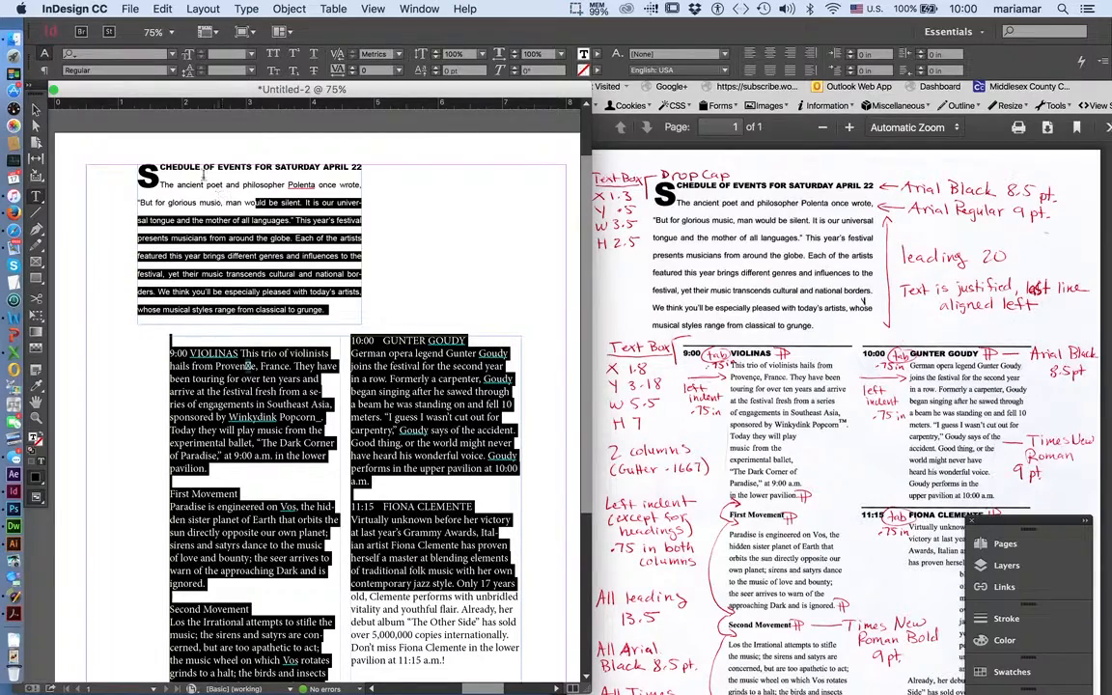
{"action": "left_click_drag", "start_coordinate": [152, 158], "coordinate": [522, 582]}
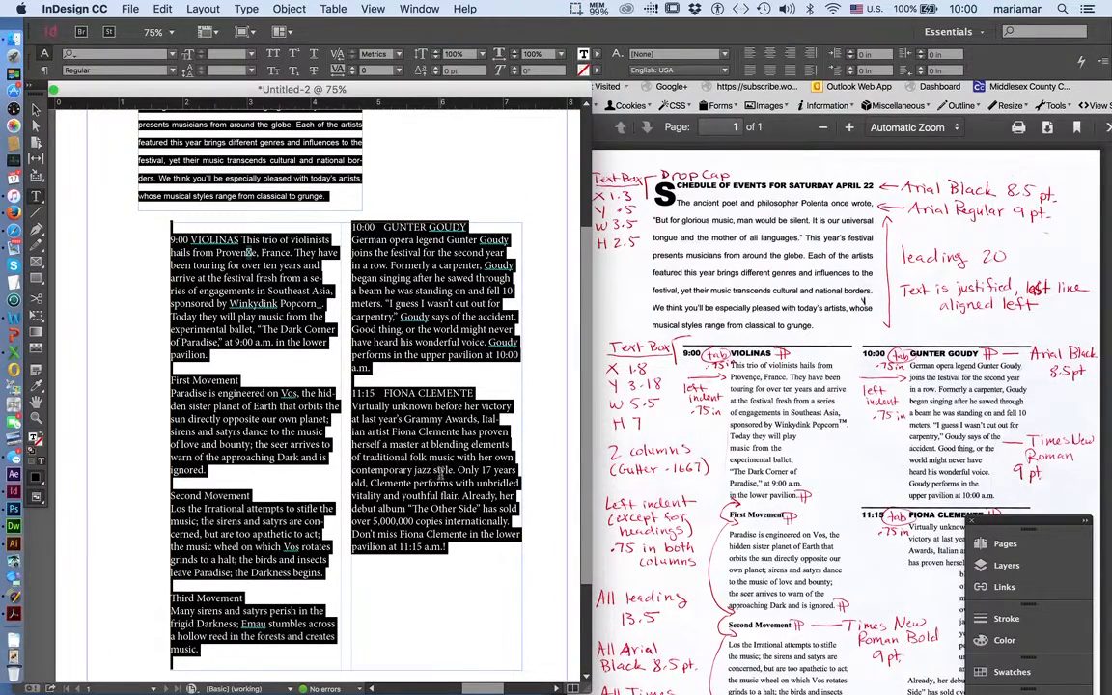
{"action": "scroll", "coordinate": [447, 477], "scroll_direction": "up", "scroll_amount": 1}
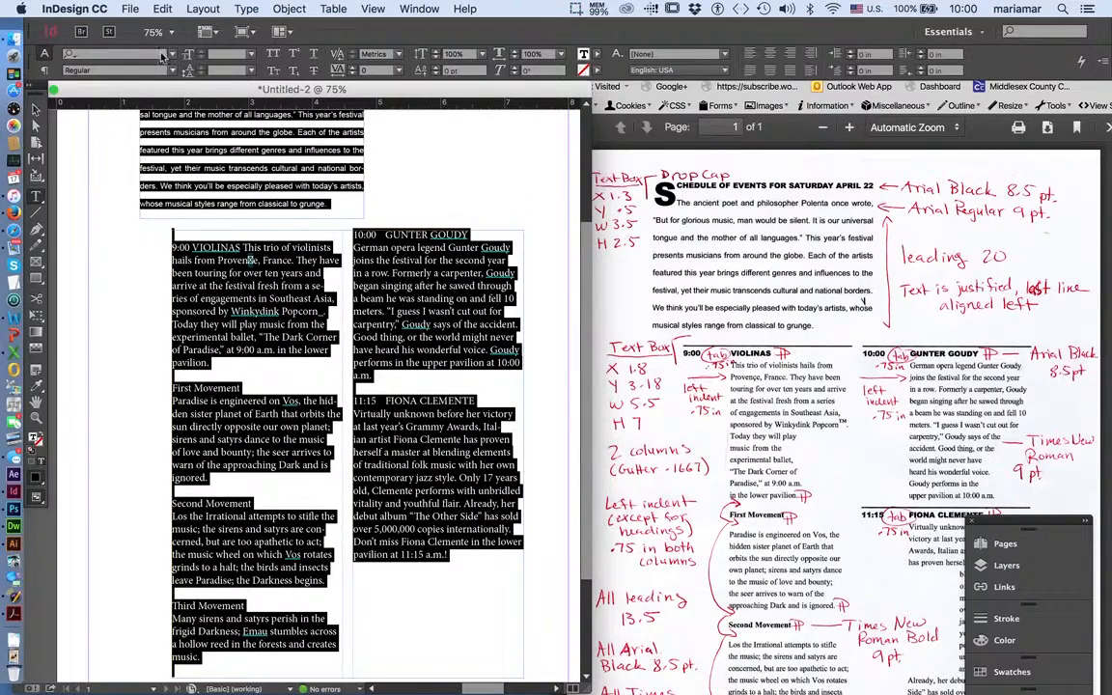
{"action": "left_click", "coordinate": [43, 72]}
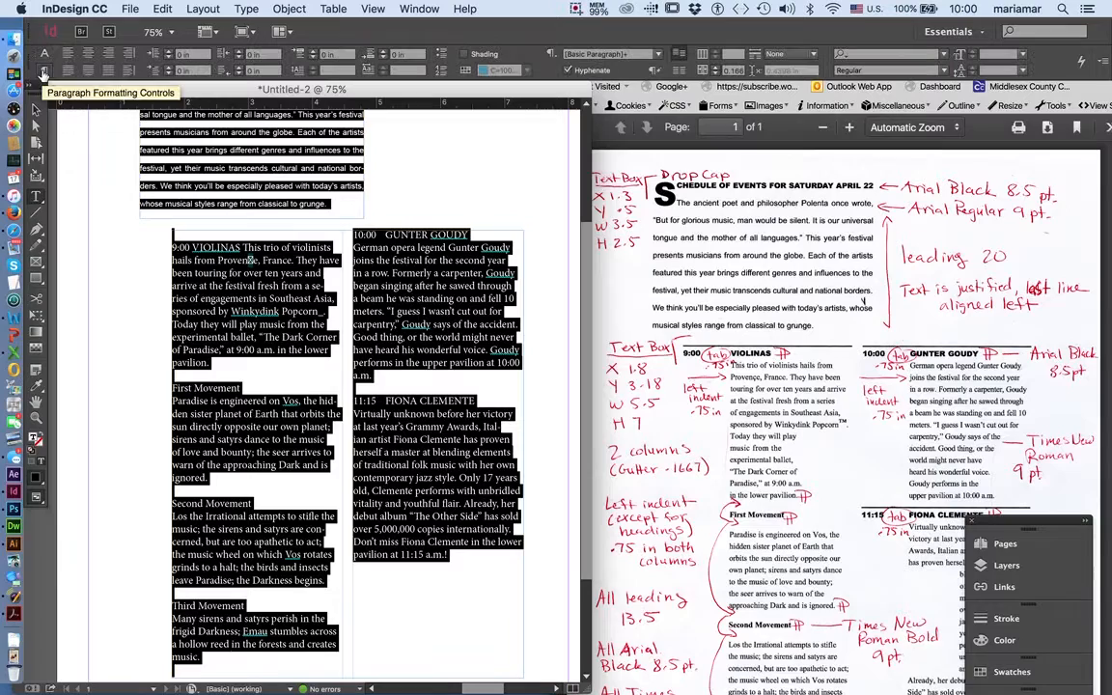
{"action": "left_click", "coordinate": [568, 72]}
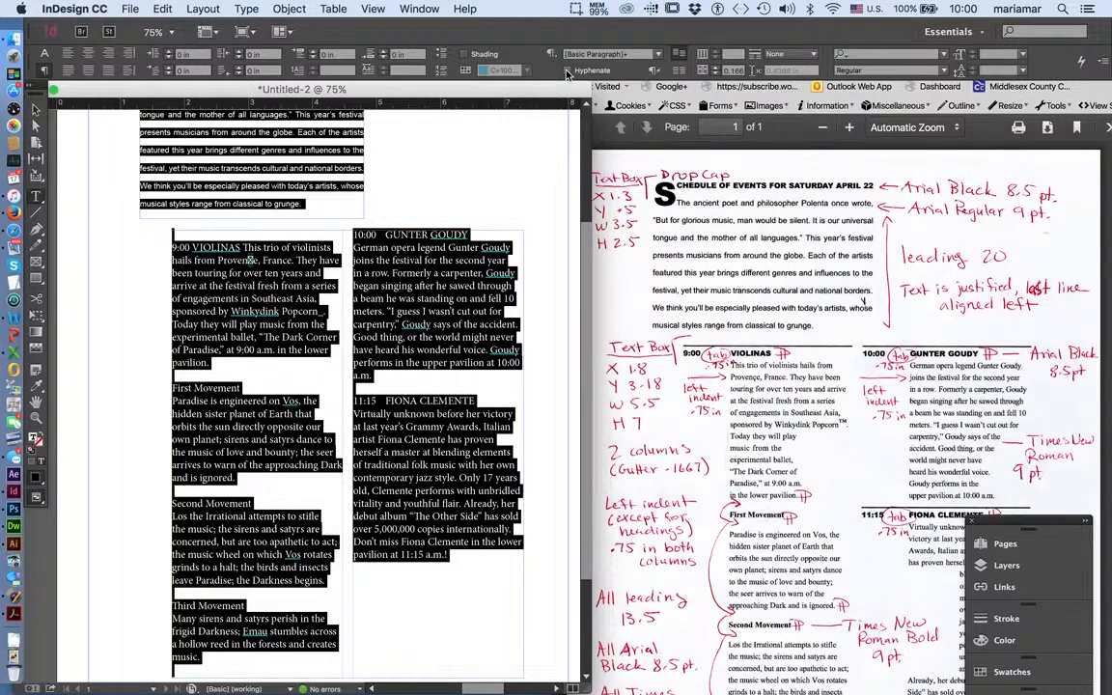
Switch the selected text to the Adobe Single-line Composer and deselect it.
{"action": "scroll", "coordinate": [453, 185], "scroll_direction": "up", "scroll_amount": 4}
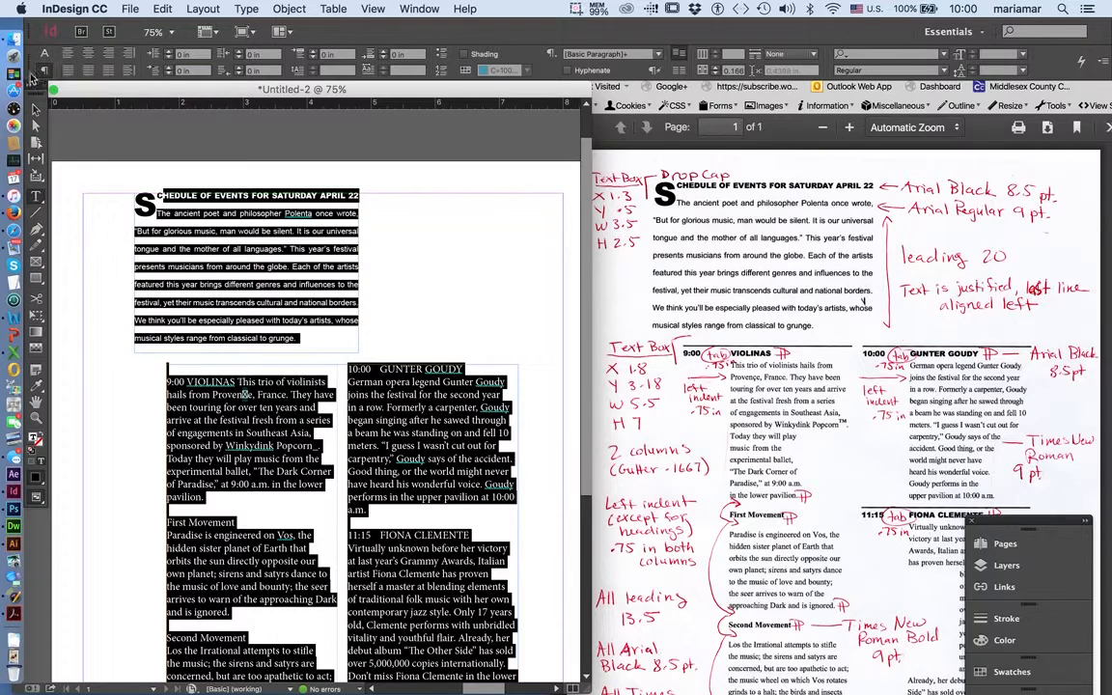
{"action": "left_click", "coordinate": [1102, 60]}
{"action": "mouse_move", "coordinate": [1104, 69]}
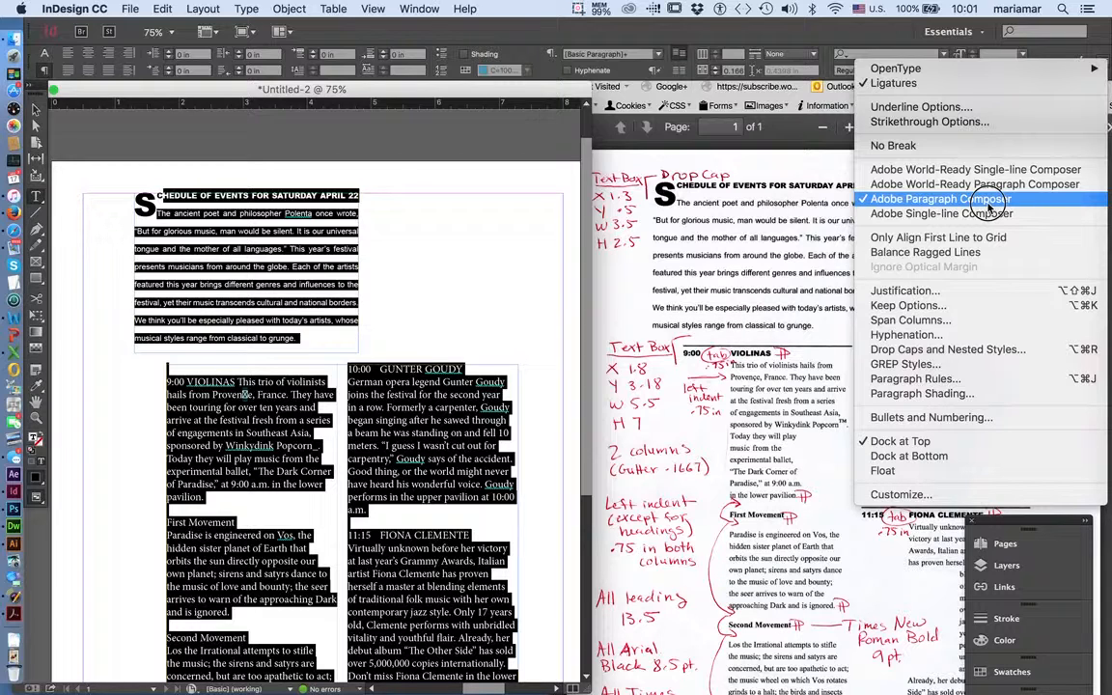
{"action": "left_click", "coordinate": [987, 215]}
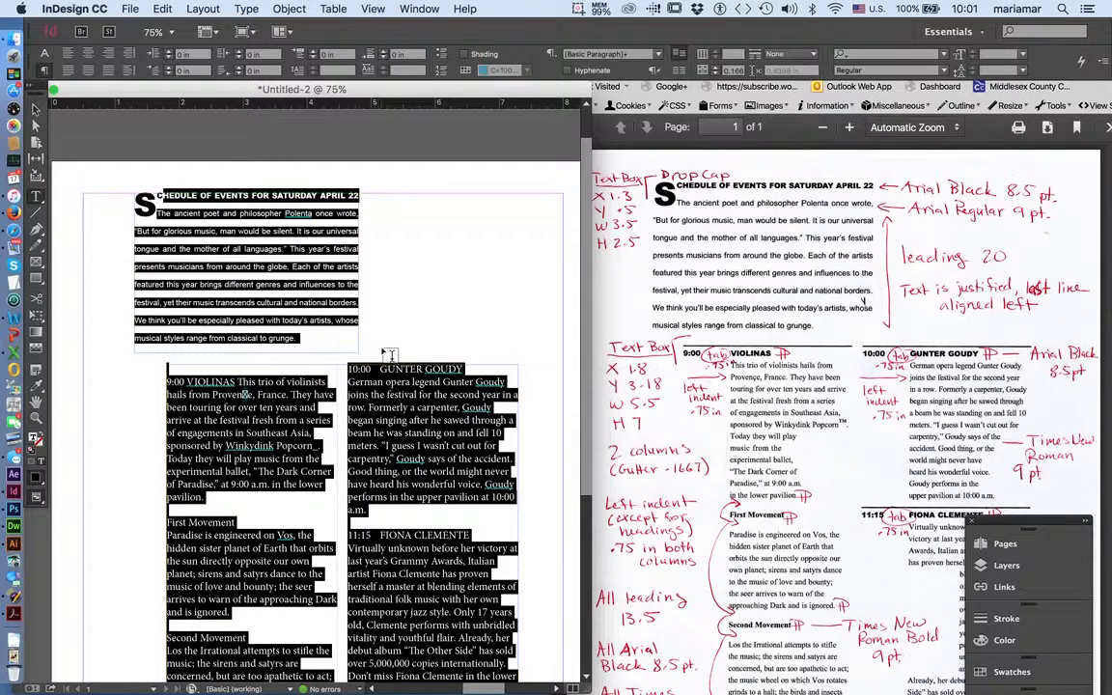
{"action": "left_click", "coordinate": [419, 287]}
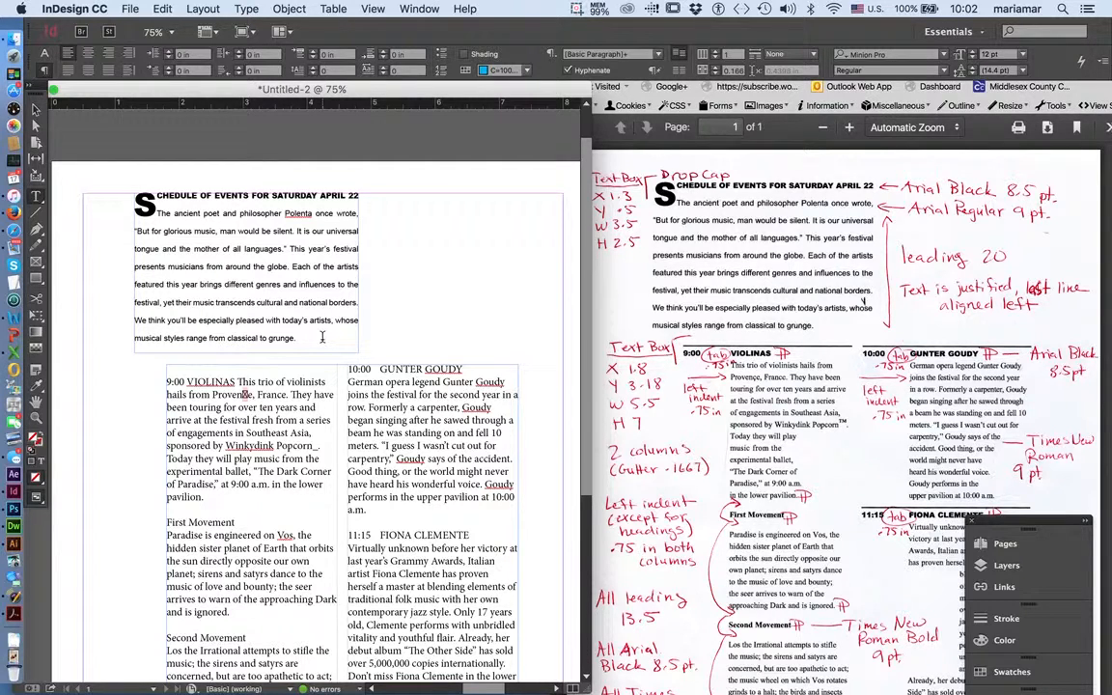
Show the hidden characters and inspect the spaces and paragraph mark in the intro paragraph at 125% zoom.
{"action": "scroll", "coordinate": [323, 337], "scroll_direction": "down", "scroll_amount": 2}
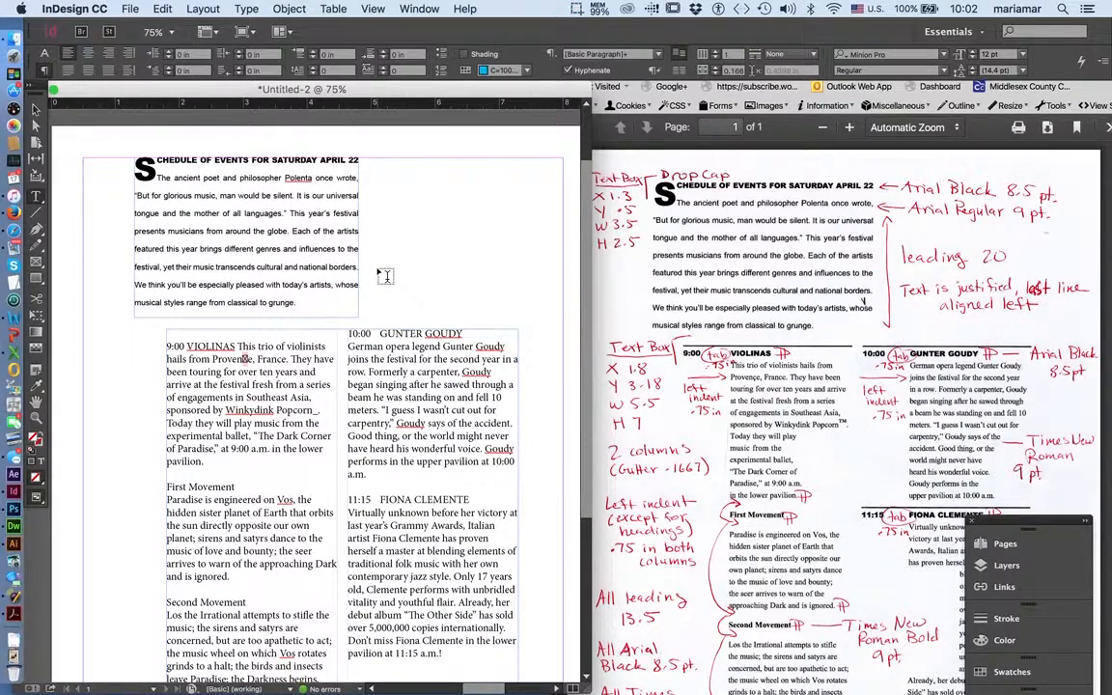
{"action": "left_click", "coordinate": [247, 9]}
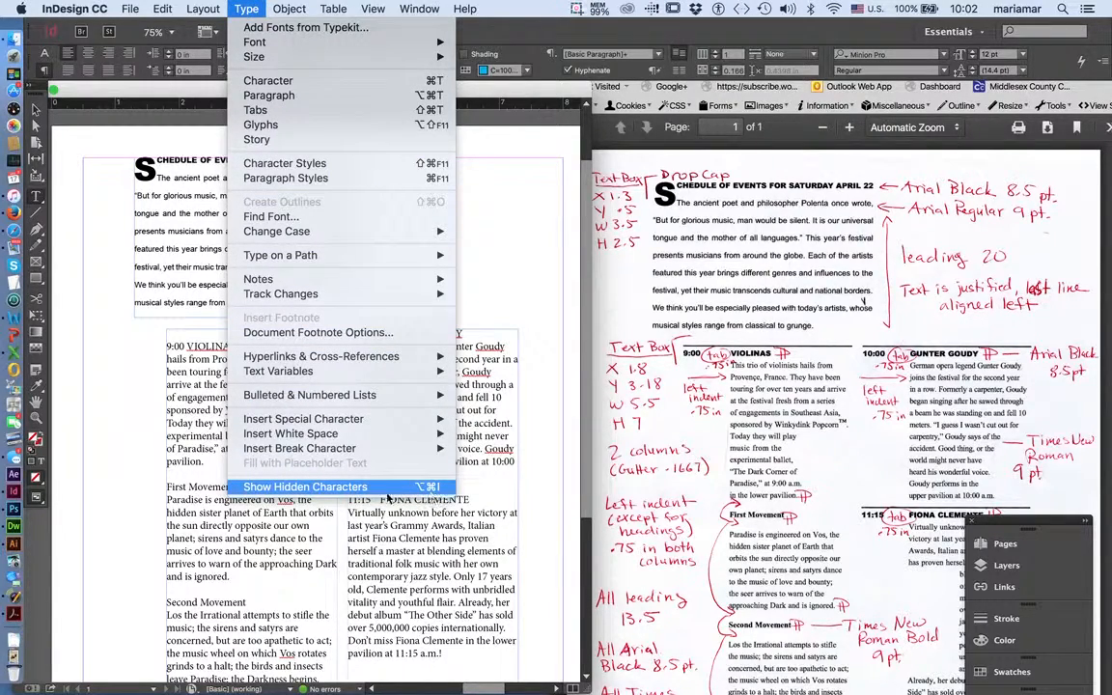
{"action": "left_click", "coordinate": [356, 488]}
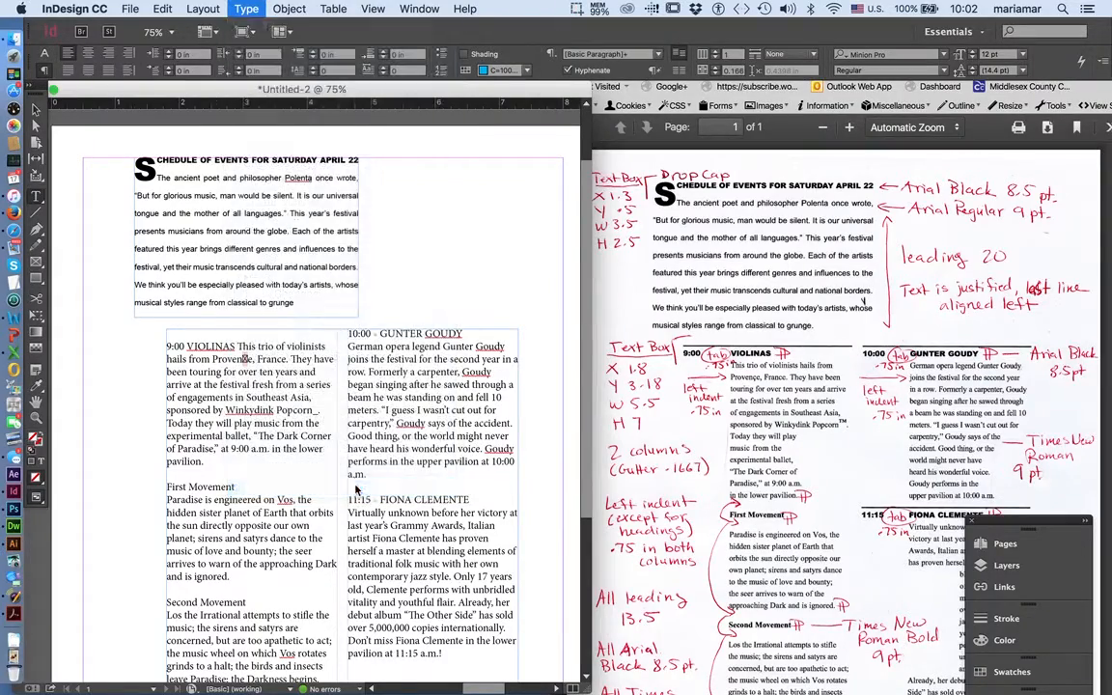
{"action": "key", "text": "super+equal"}
{"action": "key", "text": "super+equal"}
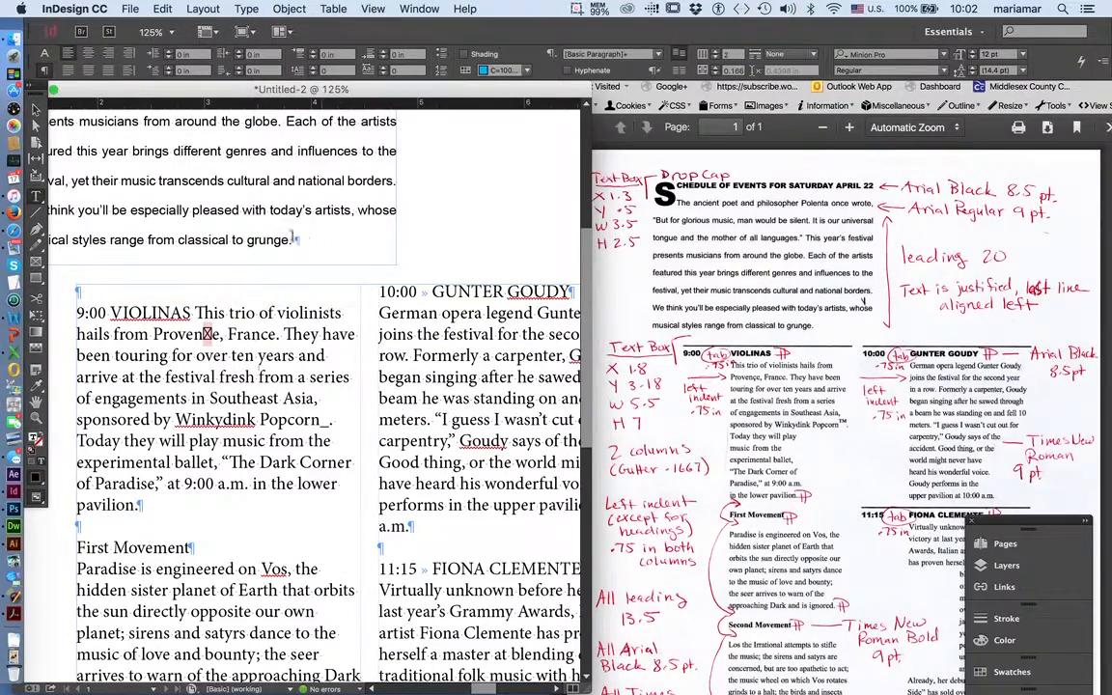
{"action": "scroll", "coordinate": [263, 214], "scroll_direction": "up", "scroll_amount": 2}
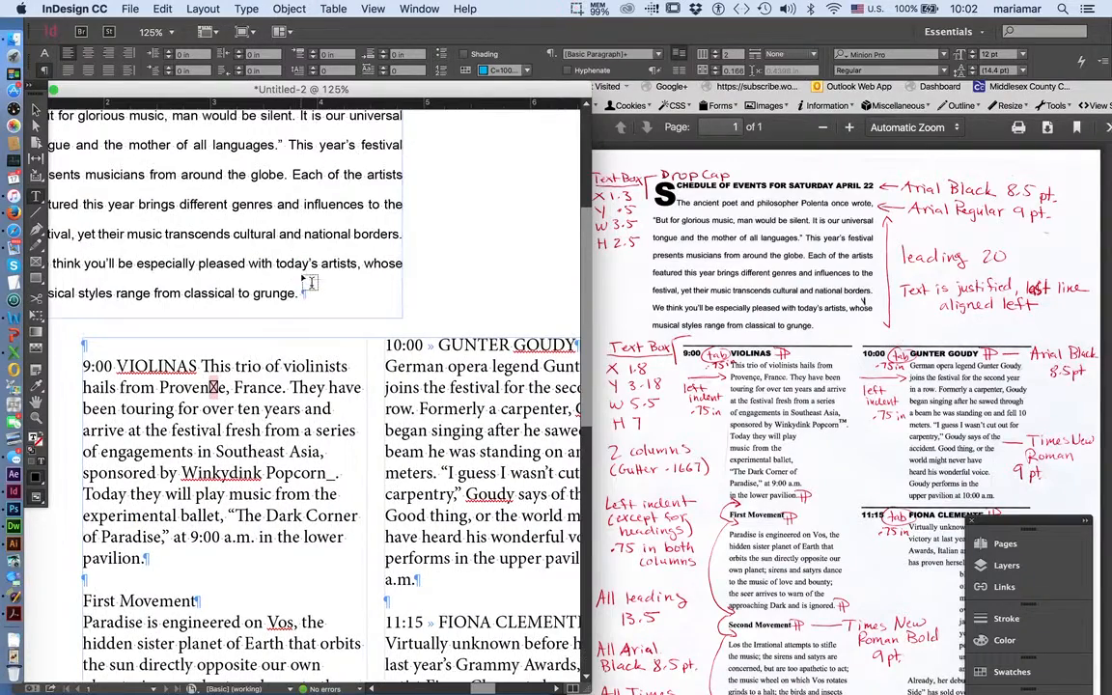
{"action": "left_click", "coordinate": [290, 175]}
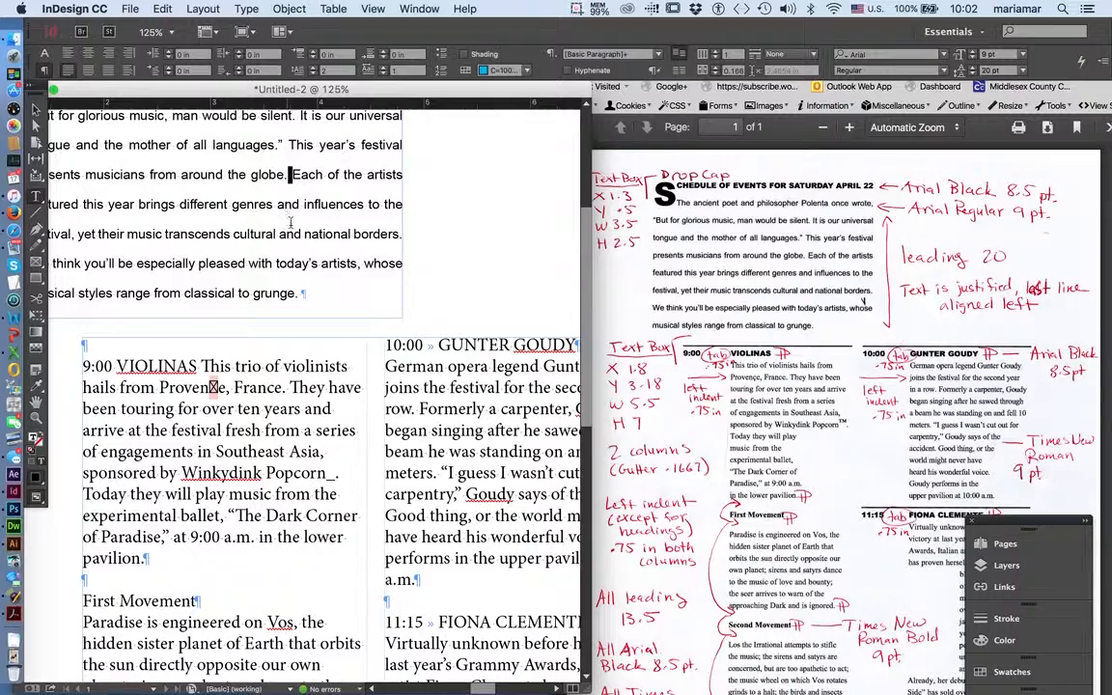
{"action": "left_click", "coordinate": [300, 294]}
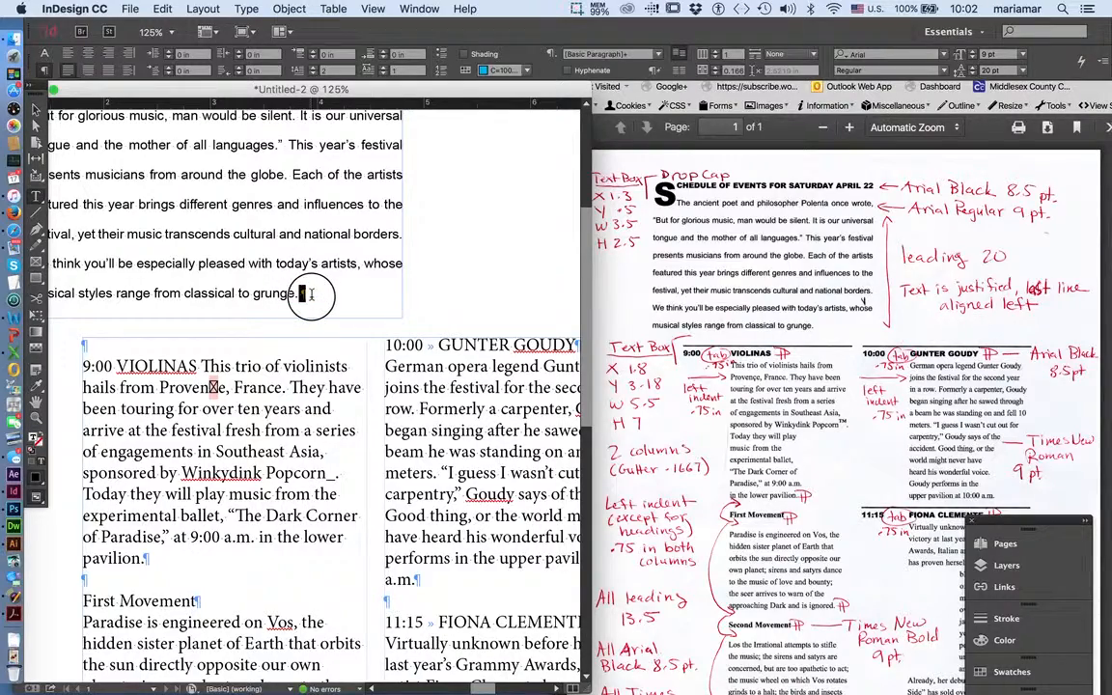
Examine the paragraph marks throughout the two-column text and hide the hidden characters again.
{"action": "left_click", "coordinate": [289, 369]}
{"action": "scroll", "coordinate": [299, 565], "scroll_direction": "down", "scroll_amount": 1}
{"action": "scroll", "coordinate": [299, 565], "scroll_direction": "down", "scroll_amount": 10}
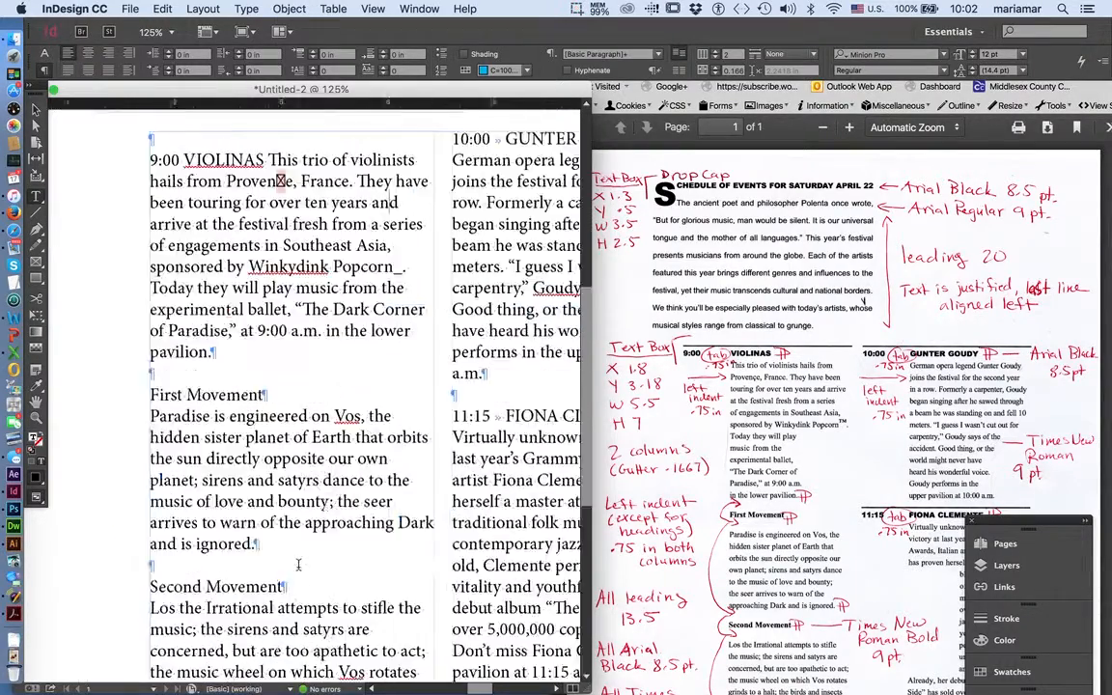
{"action": "scroll", "coordinate": [298, 565], "scroll_direction": "up", "scroll_amount": 3}
{"action": "scroll", "coordinate": [299, 565], "scroll_direction": "up", "scroll_amount": 10}
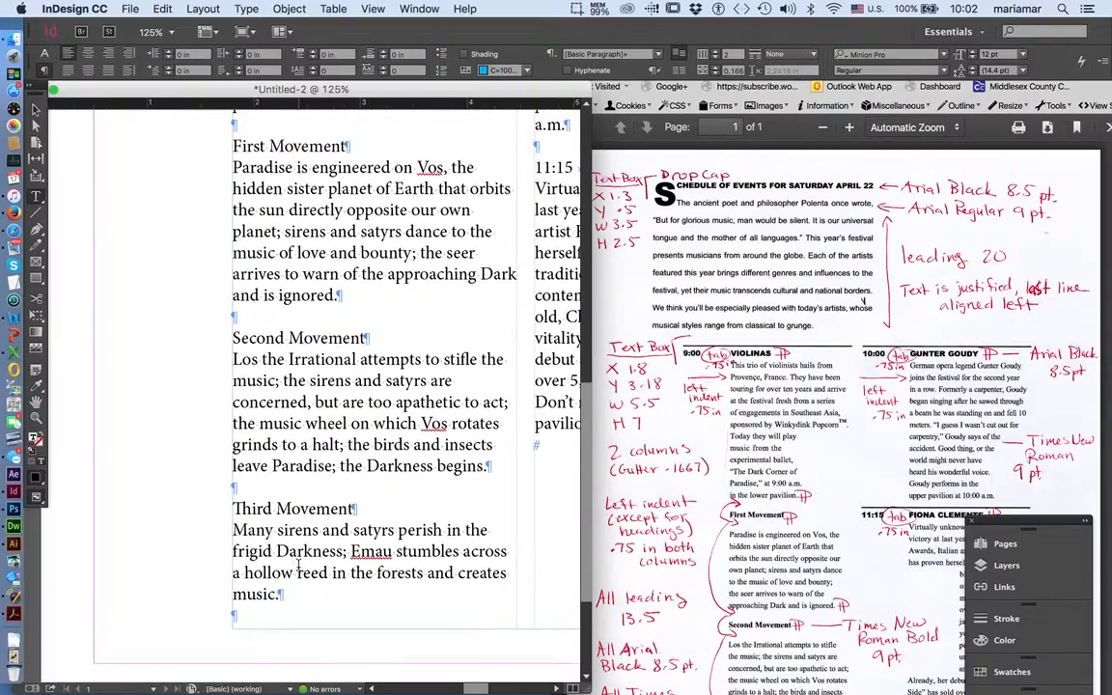
{"action": "scroll", "coordinate": [299, 565], "scroll_direction": "down", "scroll_amount": 2}
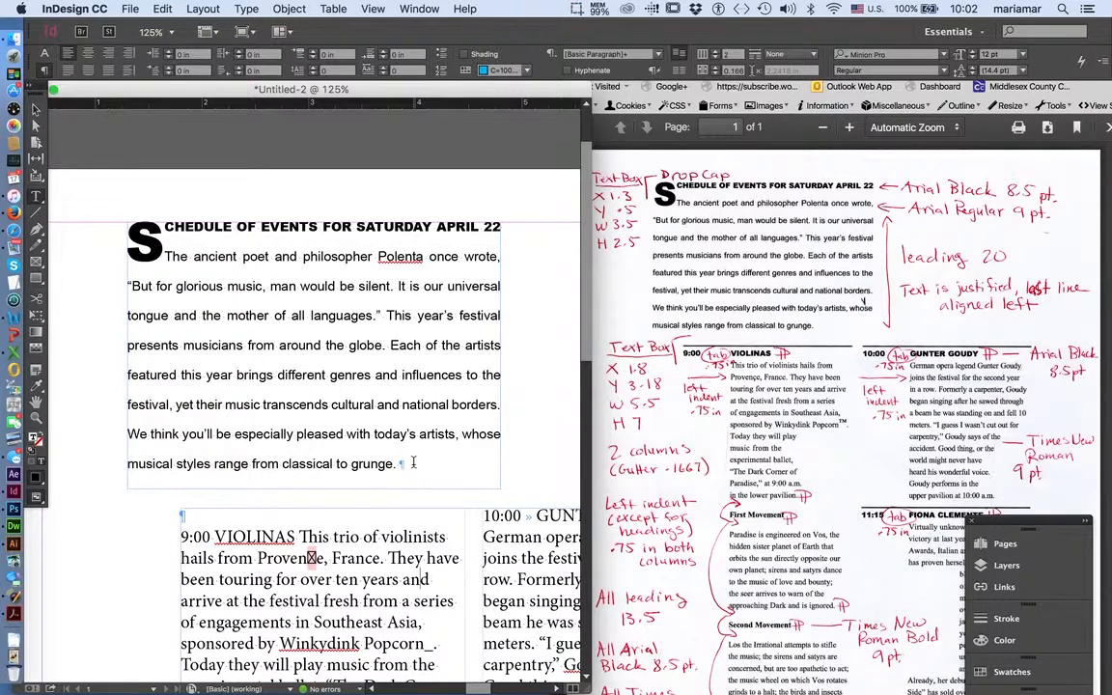
{"action": "left_click", "coordinate": [247, 10]}
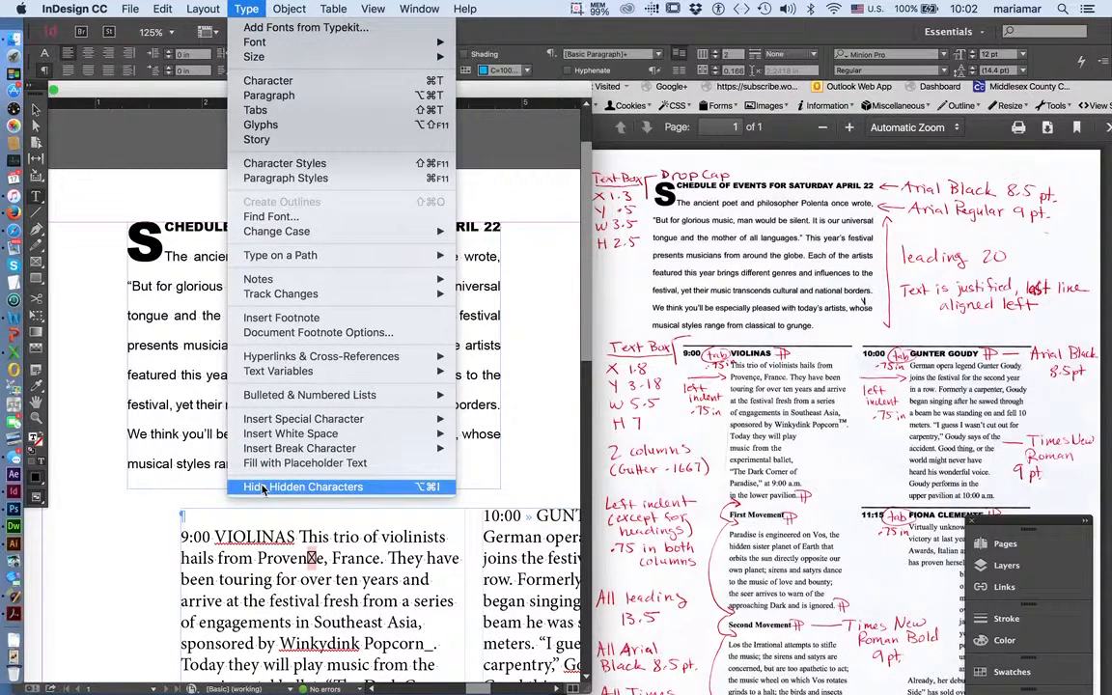
{"action": "left_click", "coordinate": [261, 488]}
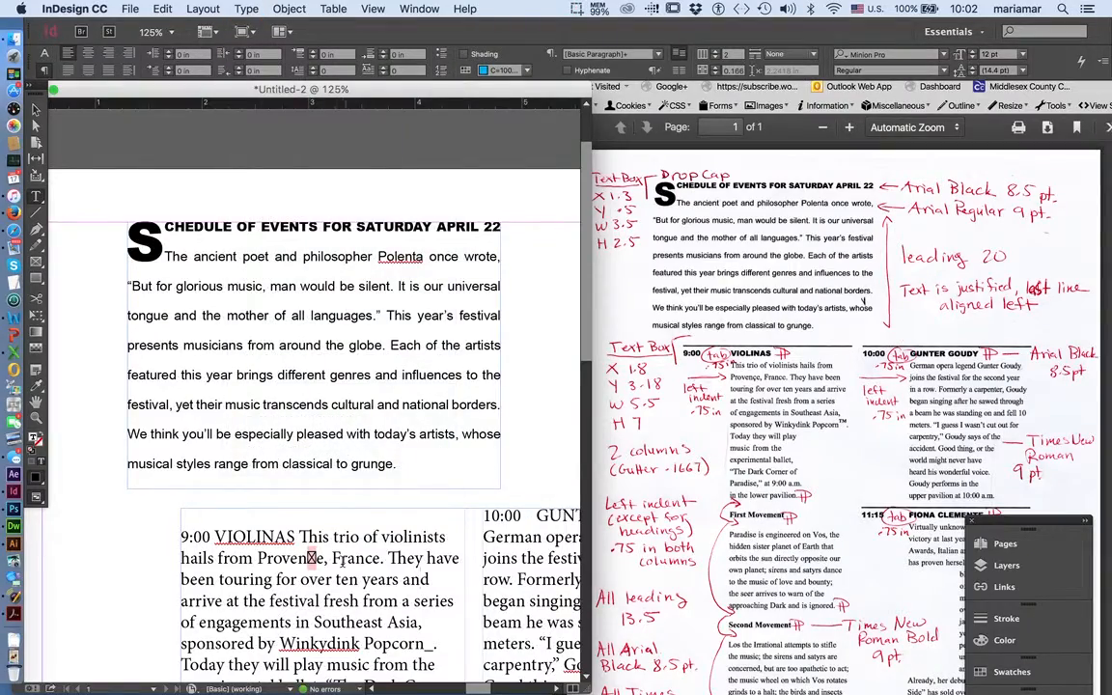
{"action": "scroll", "coordinate": [343, 562], "scroll_direction": "down", "scroll_amount": 5}
{"action": "scroll", "coordinate": [342, 561], "scroll_direction": "down", "scroll_amount": 3}
{"action": "scroll", "coordinate": [342, 561], "scroll_direction": "up", "scroll_amount": 3}
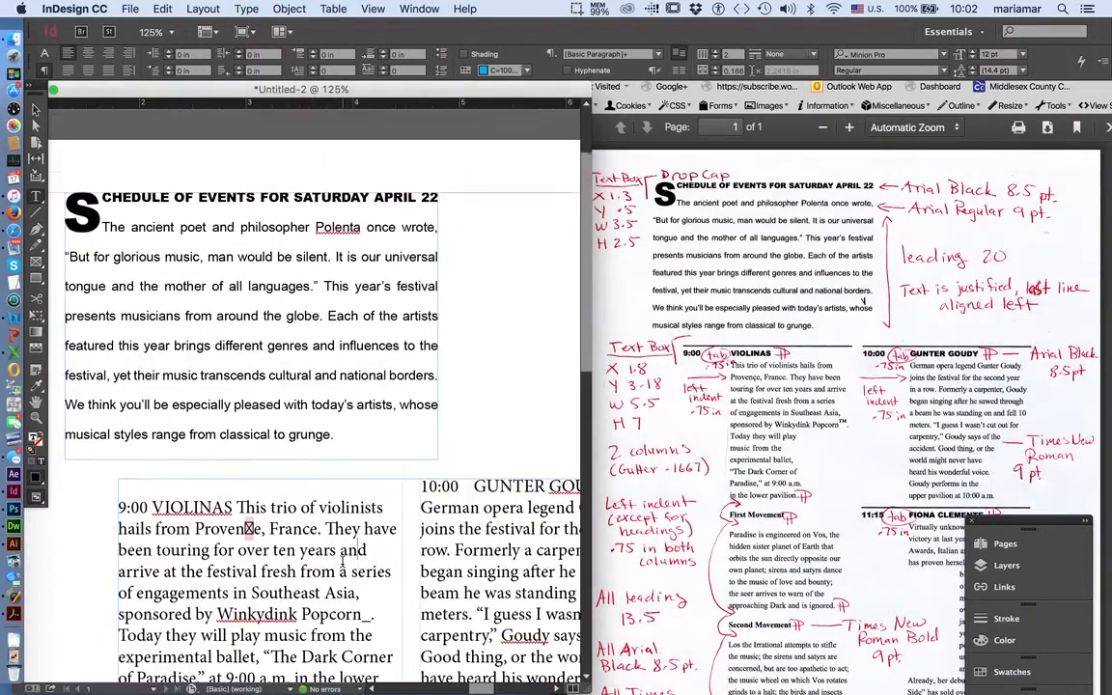
{"action": "scroll", "coordinate": [338, 570], "scroll_direction": "down", "scroll_amount": 6}
{"action": "scroll", "coordinate": [337, 574], "scroll_direction": "down", "scroll_amount": 3}
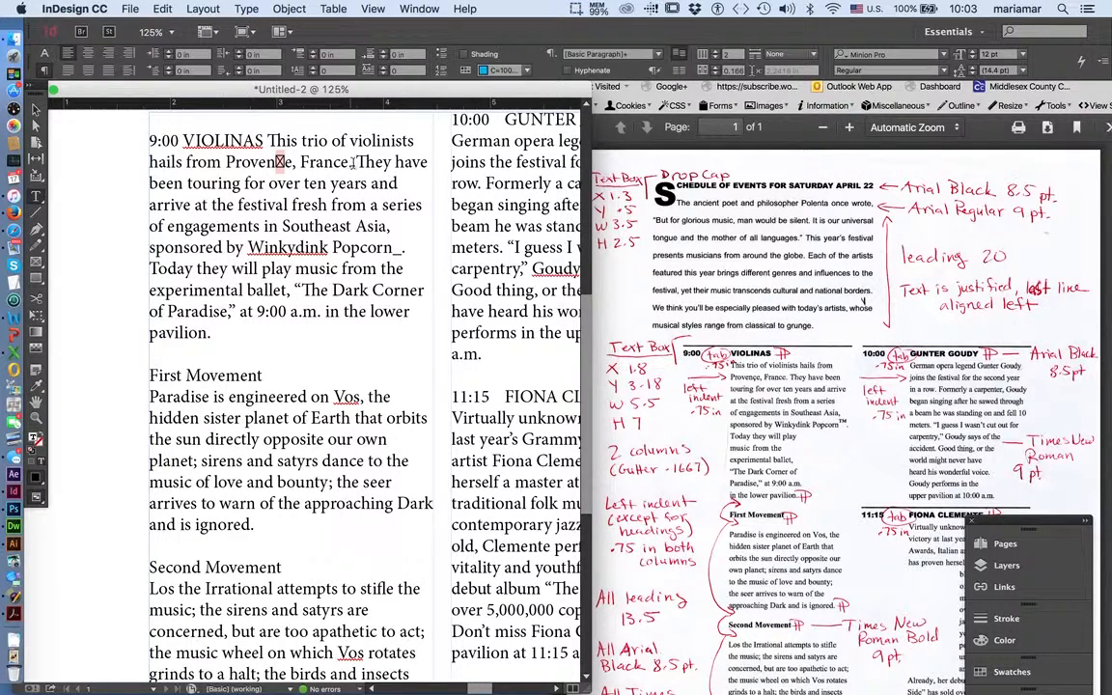
Try a paragraph return and a forced line break between the "9:00 VIOLINAS" heading and its description.
{"action": "left_click", "coordinate": [263, 141]}
{"action": "key", "text": "Return"}
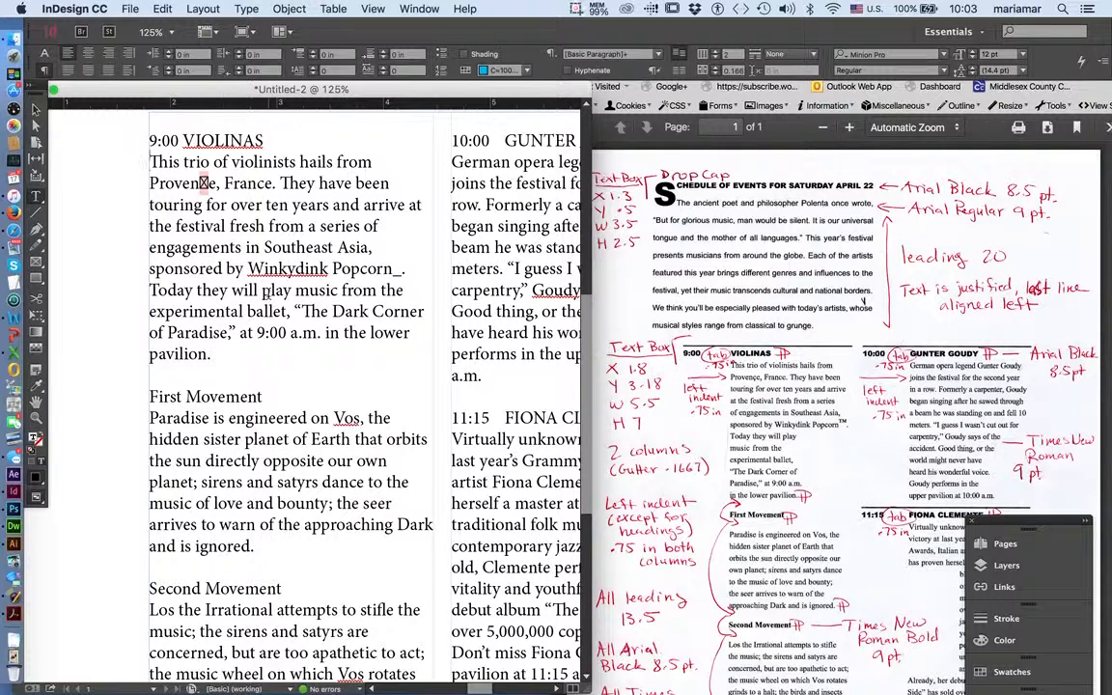
{"action": "key", "text": "BackSpace"}
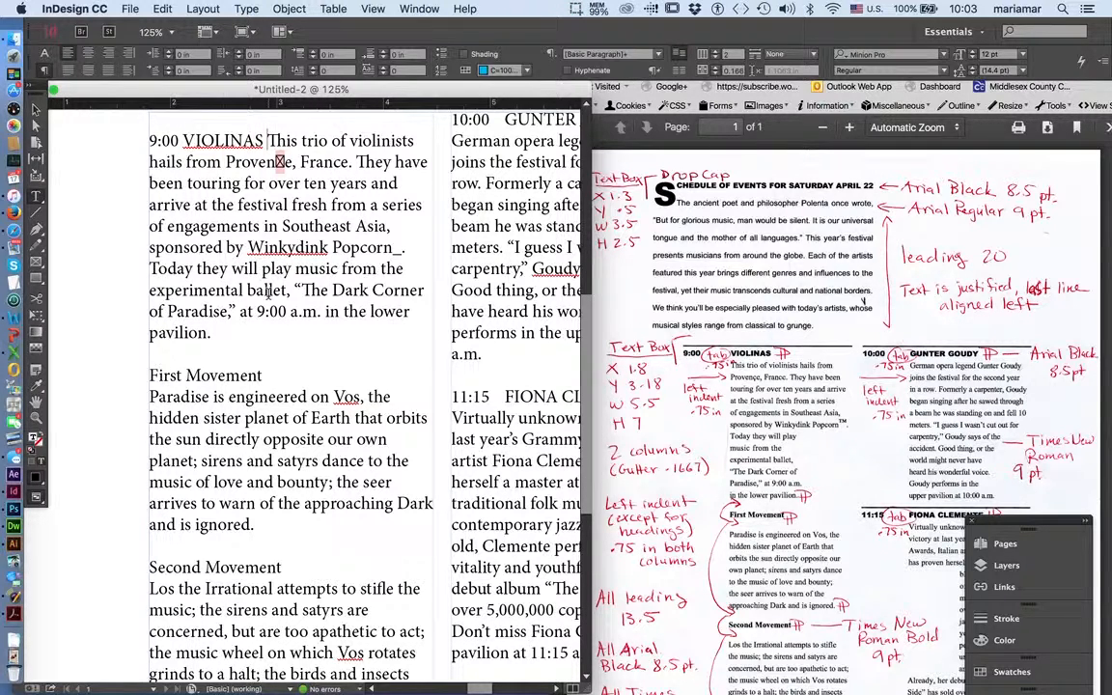
{"action": "key", "text": "Return"}
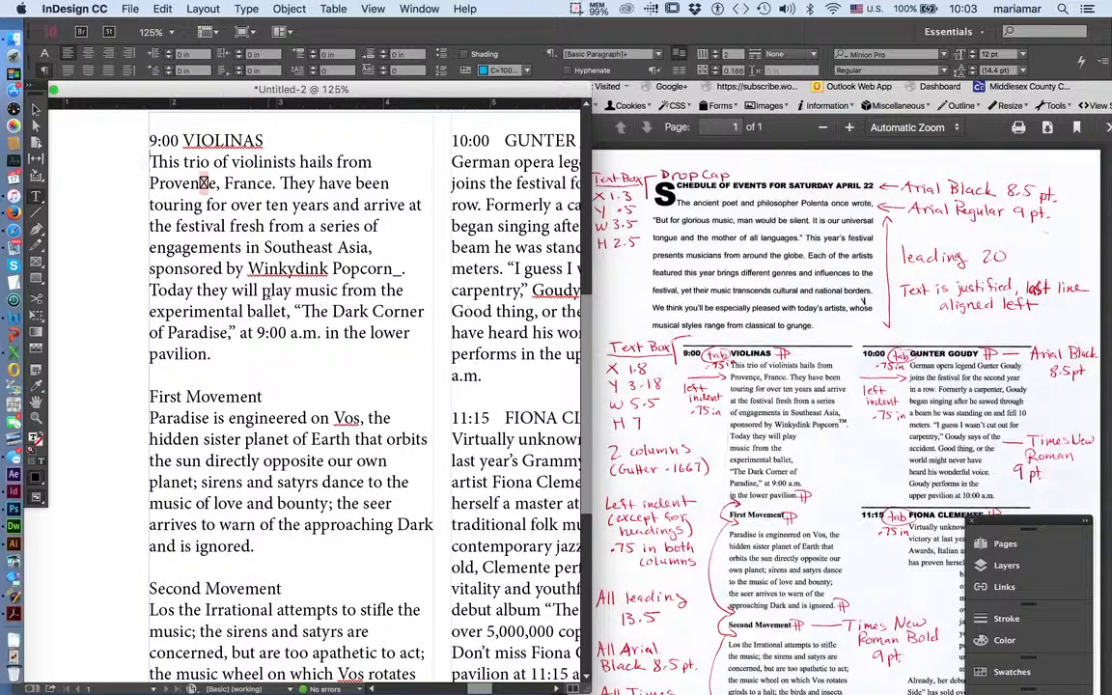
Show the hidden characters and examine the line break mark after the "9:00 VIOLINAS" heading at 150% zoom.
{"action": "left_click", "coordinate": [246, 9]}
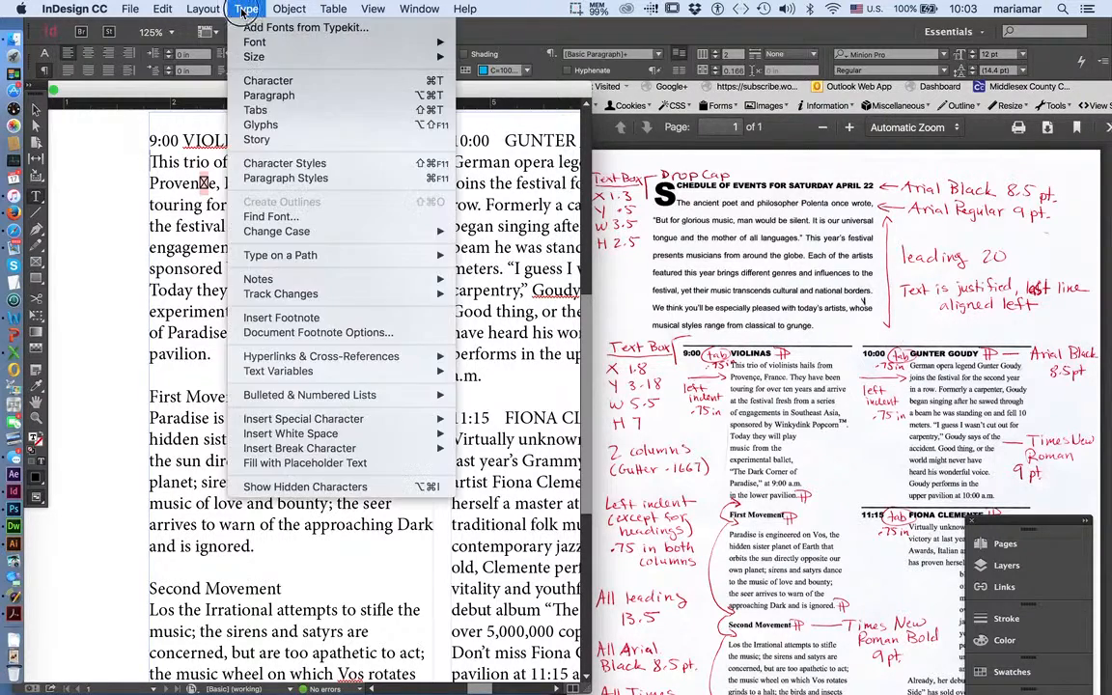
{"action": "left_click", "coordinate": [276, 487]}
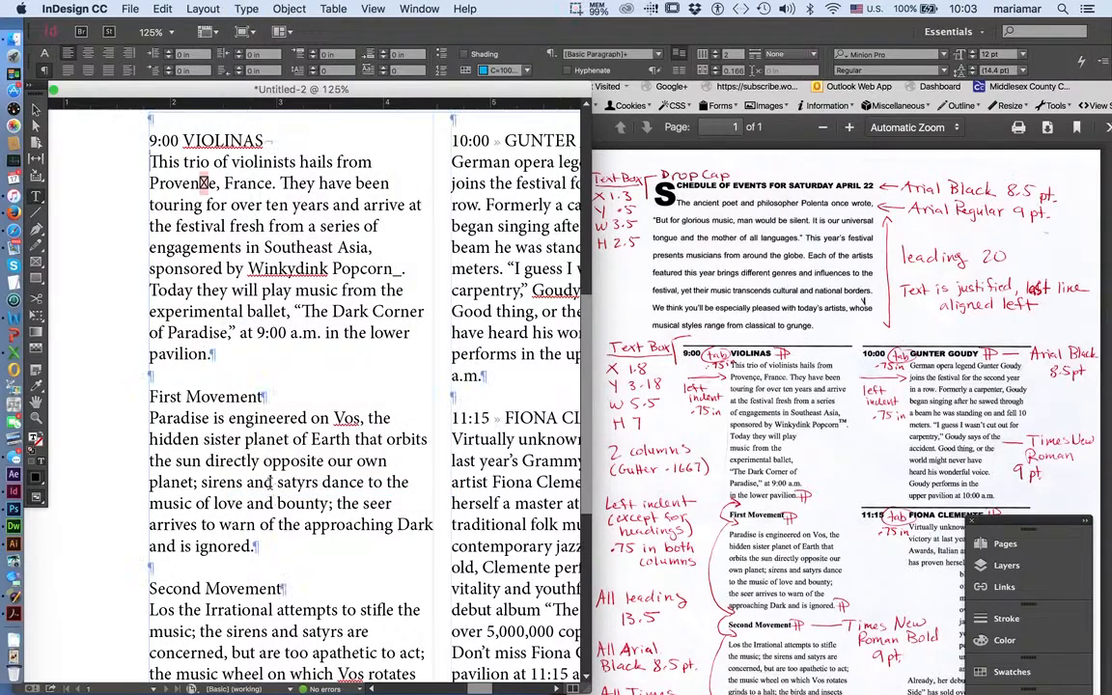
{"action": "left_click_drag", "start_coordinate": [262, 141], "coordinate": [280, 141]}
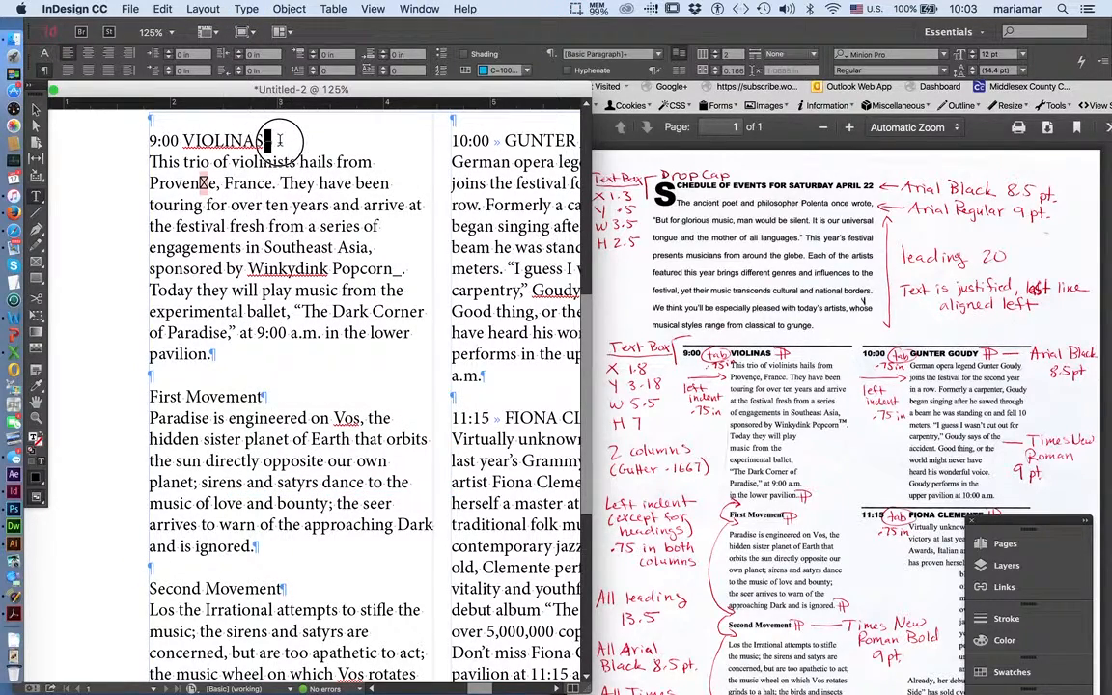
{"action": "left_click", "coordinate": [280, 141]}
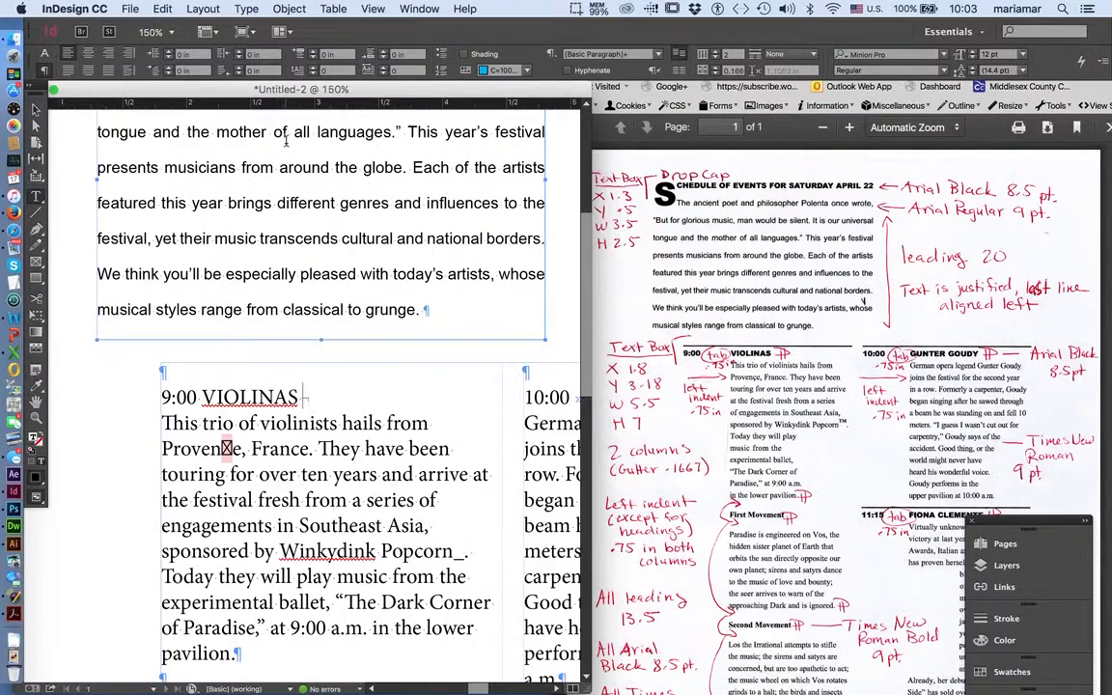
{"action": "key", "text": "super+equal"}
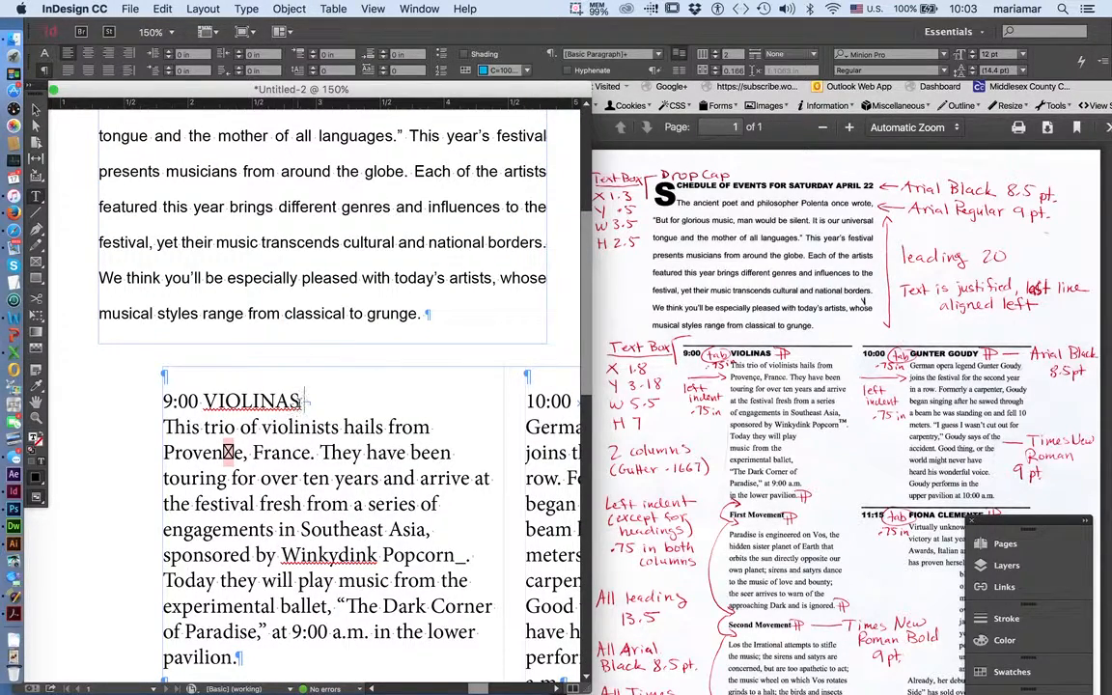
Remove the forced line break after "9:00 VIOLINAS" and compare a paragraph return with a soft return there, deleting each one again.
{"action": "left_click_drag", "start_coordinate": [300, 403], "coordinate": [317, 403]}
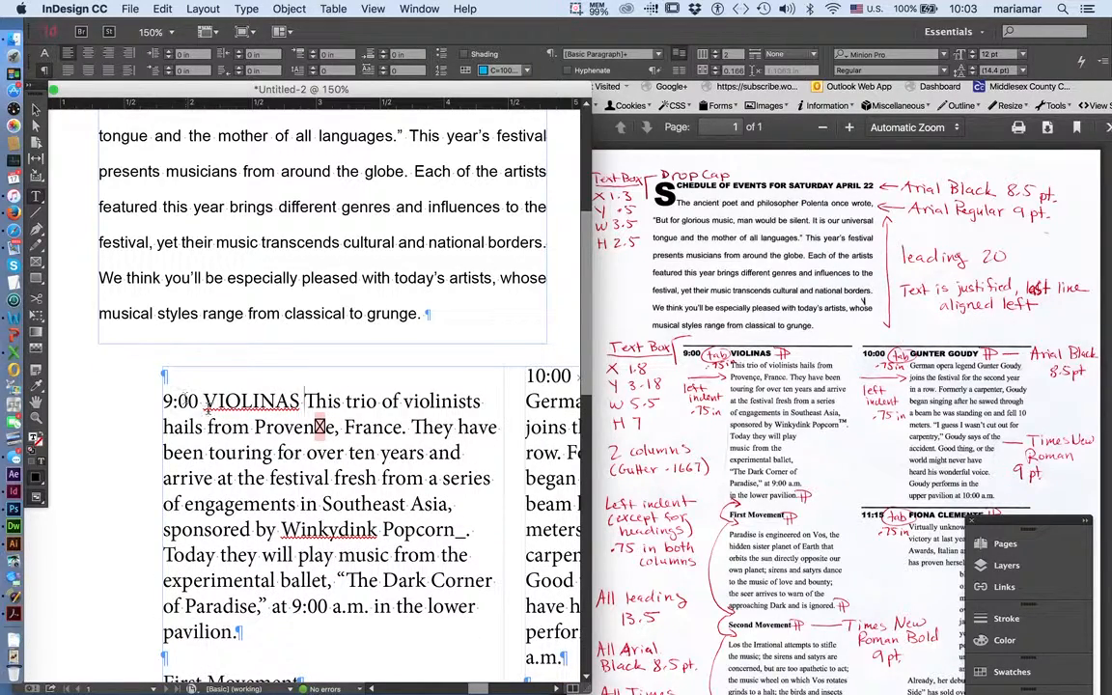
{"action": "key", "text": "Return"}
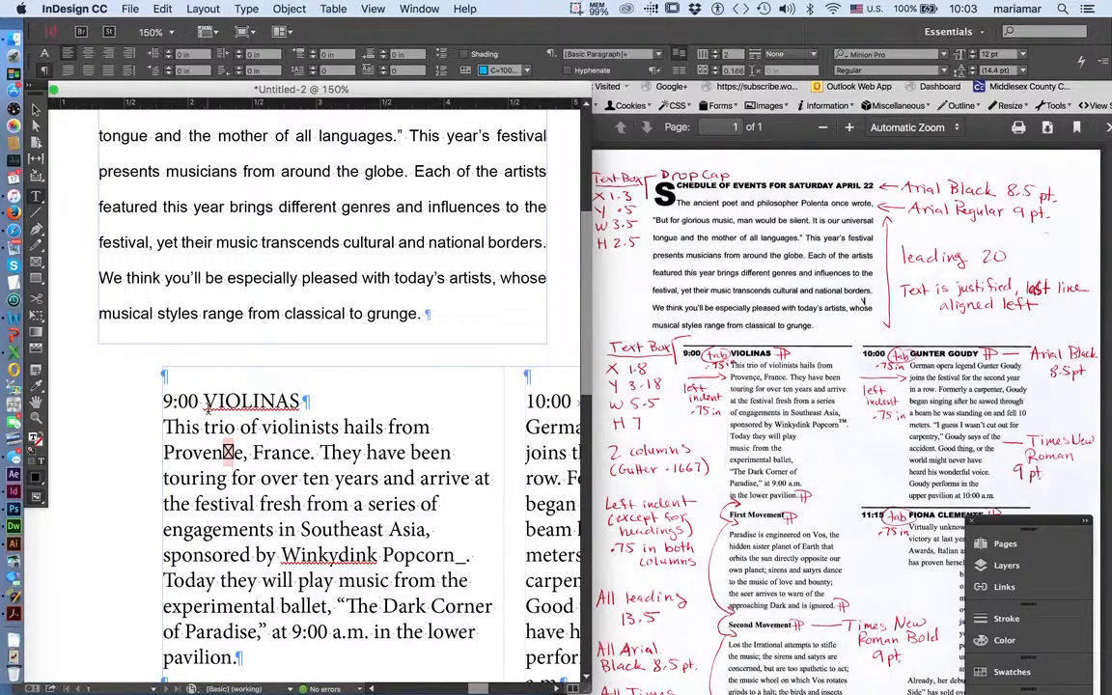
{"action": "key", "text": "BackSpace"}
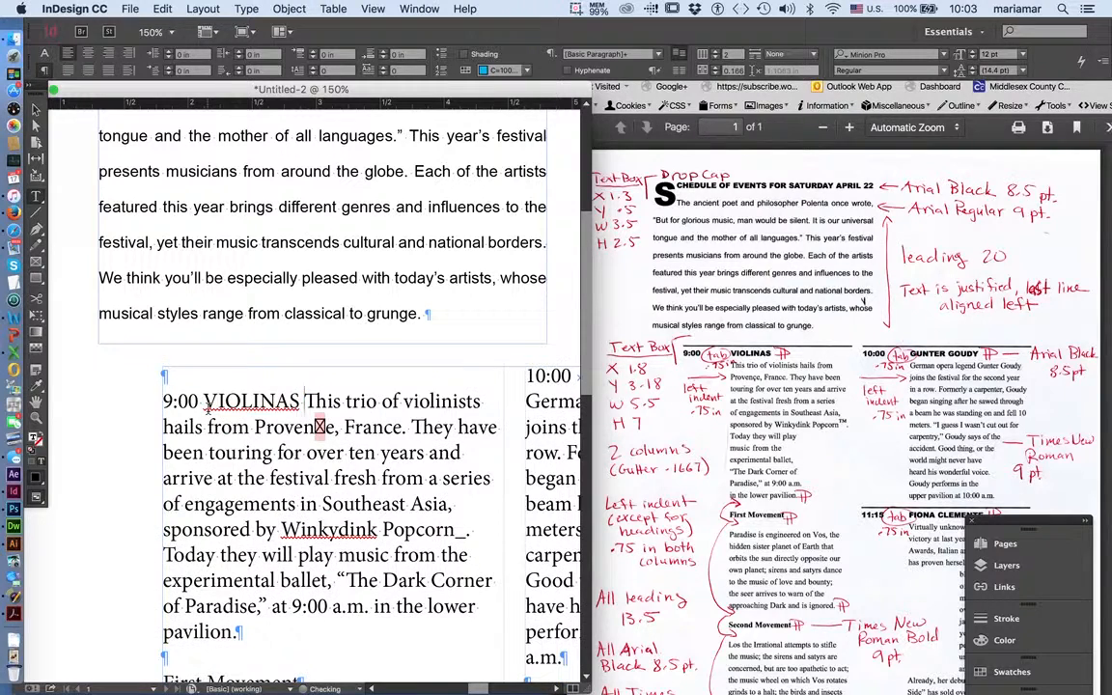
{"action": "key", "text": "shift+Return"}
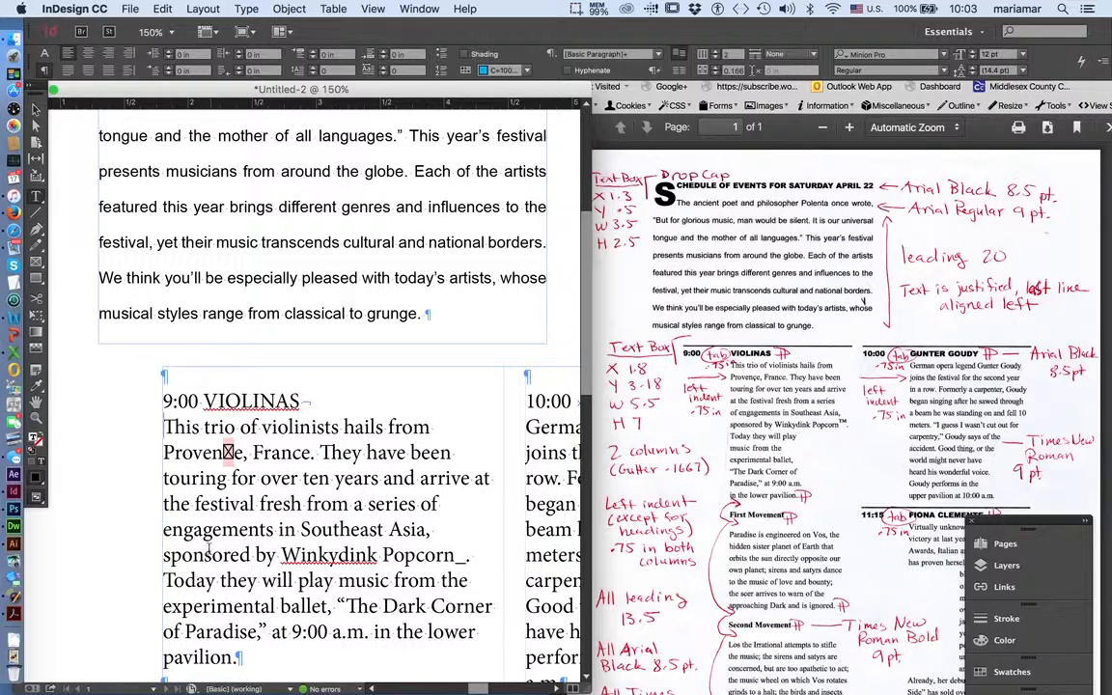
{"action": "key", "text": "BackSpace"}
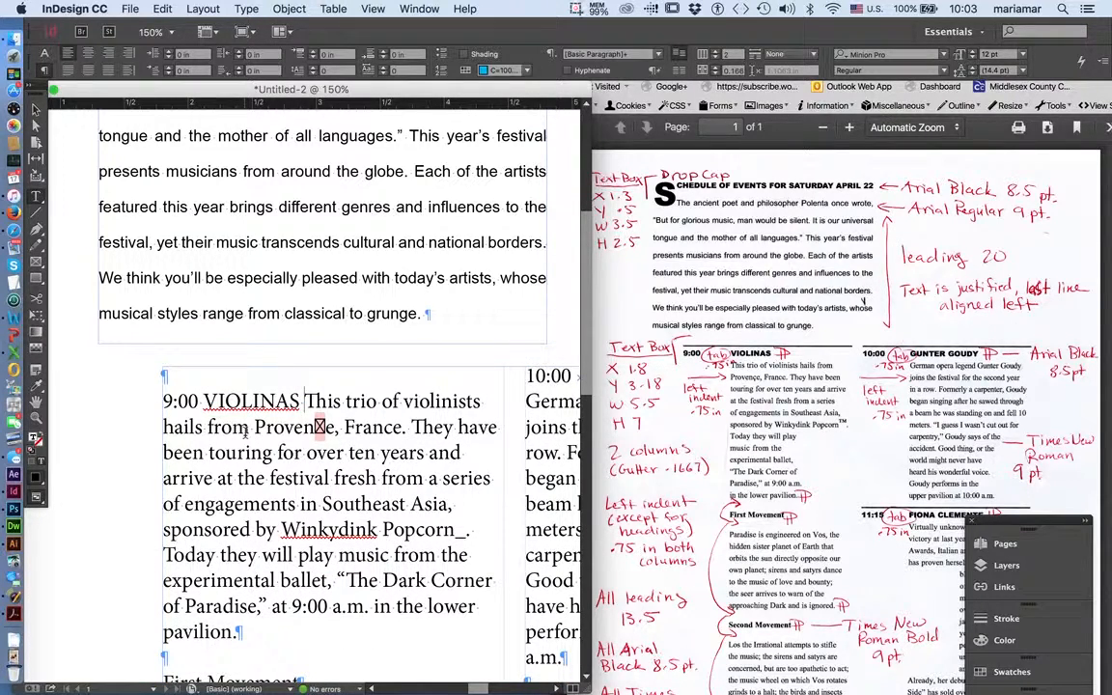
Insert a paragraph return after the "9:00 VIOLINAS" heading so its description starts a new paragraph.
{"action": "key", "text": "Return"}
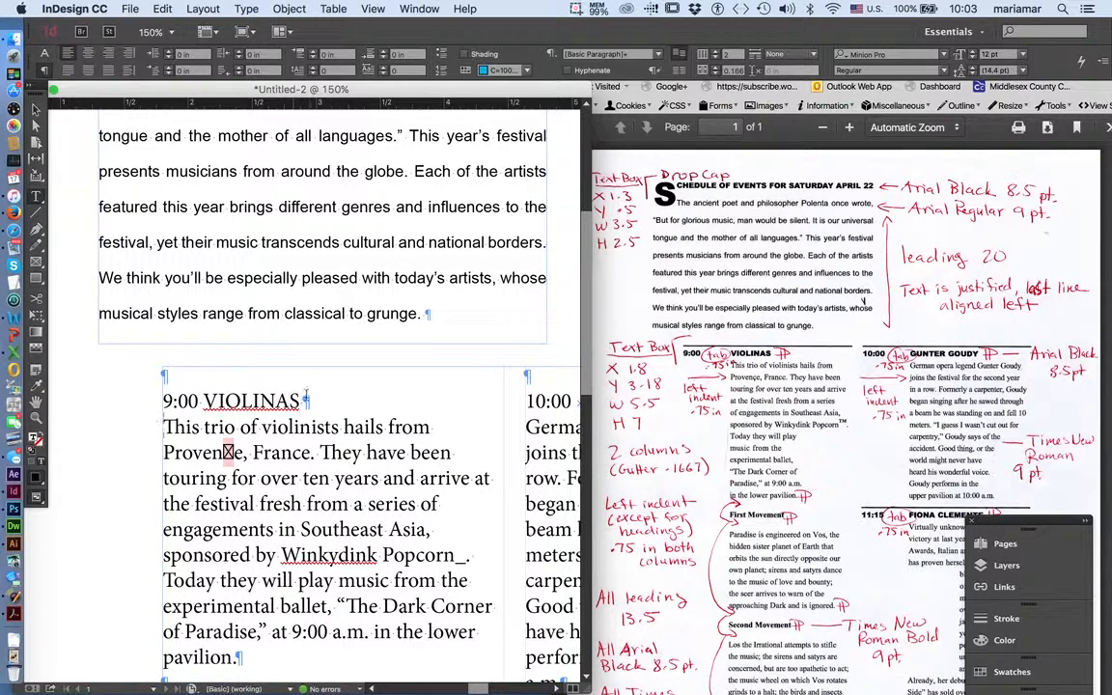
{"action": "left_click", "coordinate": [302, 401]}
{"action": "key", "text": "super+0"}
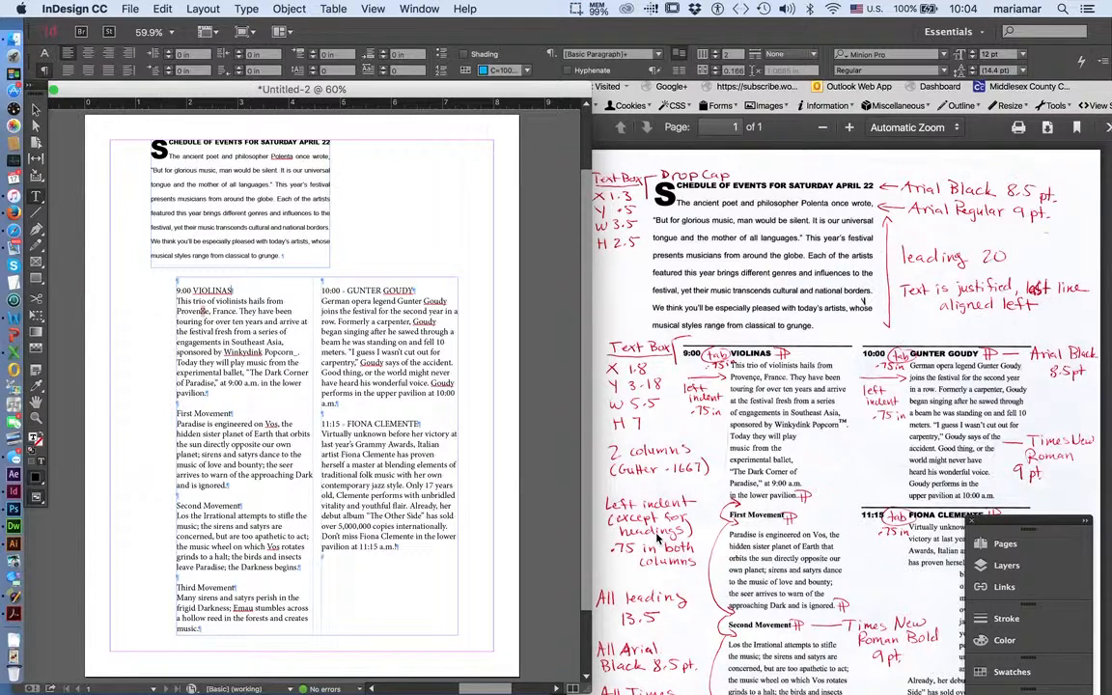
Delete the empty paragraph above the "9:00 VIOLINAS" heading at the start of the two-column text.
{"action": "left_click_drag", "start_coordinate": [202, 310], "coordinate": [209, 393]}
{"action": "left_click", "coordinate": [214, 294]}
{"action": "left_click", "coordinate": [209, 518]}
{"action": "left_click", "coordinate": [189, 286]}
{"action": "key", "text": "BackSpace"}
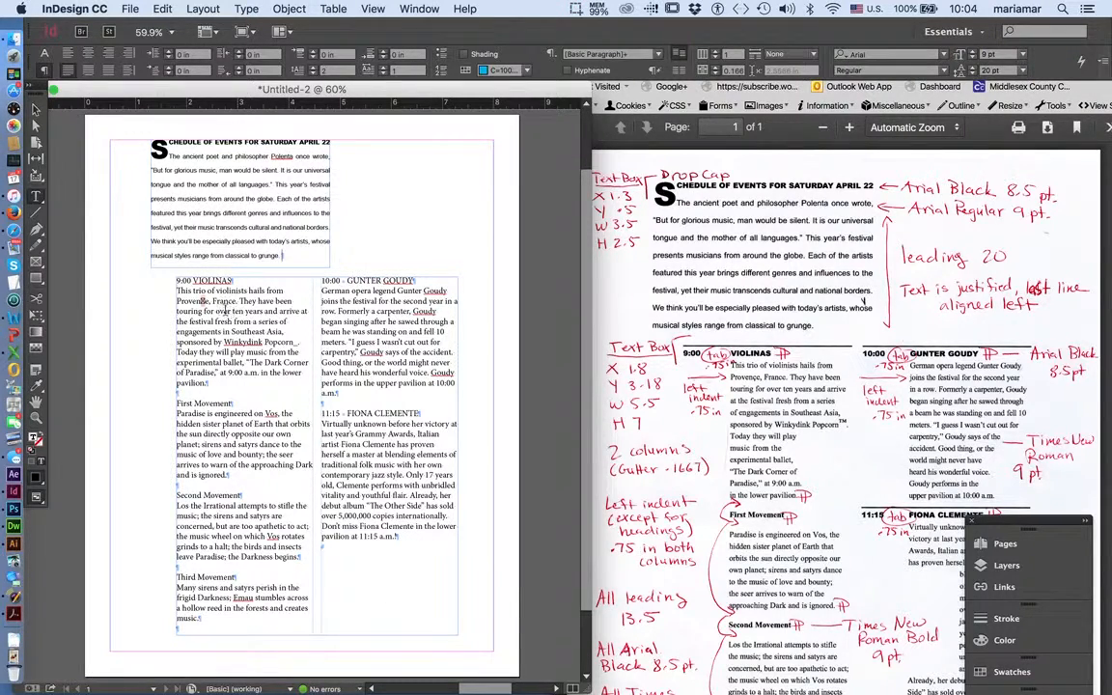
Set the font of the description paragraph under "9:00 VIOLINAS" to Times New Roman Regular.
{"action": "left_click", "coordinate": [178, 293]}
{"action": "left_click_drag", "start_coordinate": [178, 293], "coordinate": [236, 390]}
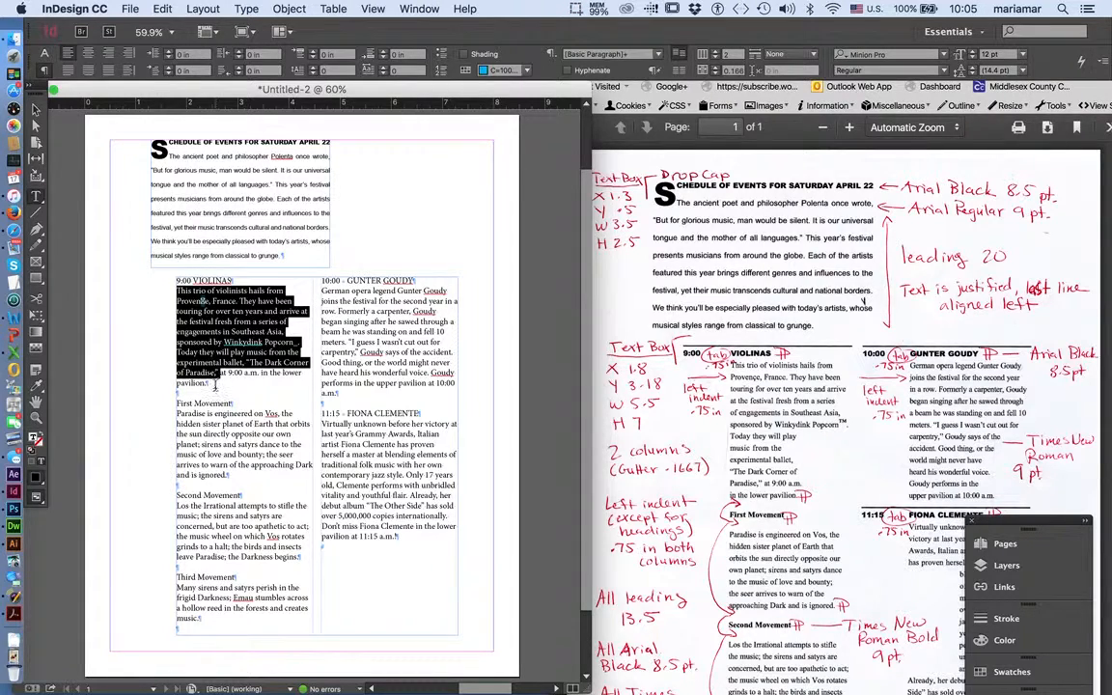
{"action": "left_click", "coordinate": [218, 387]}
{"action": "left_click_drag", "start_coordinate": [218, 387], "coordinate": [169, 303]}
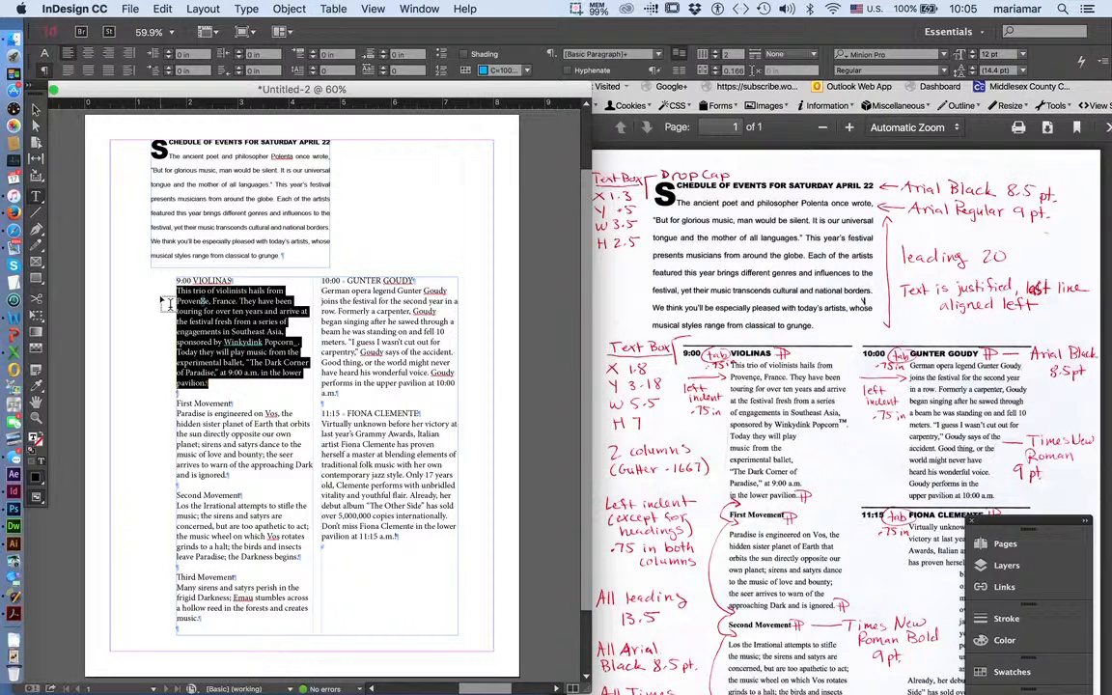
{"action": "left_click", "coordinate": [46, 53]}
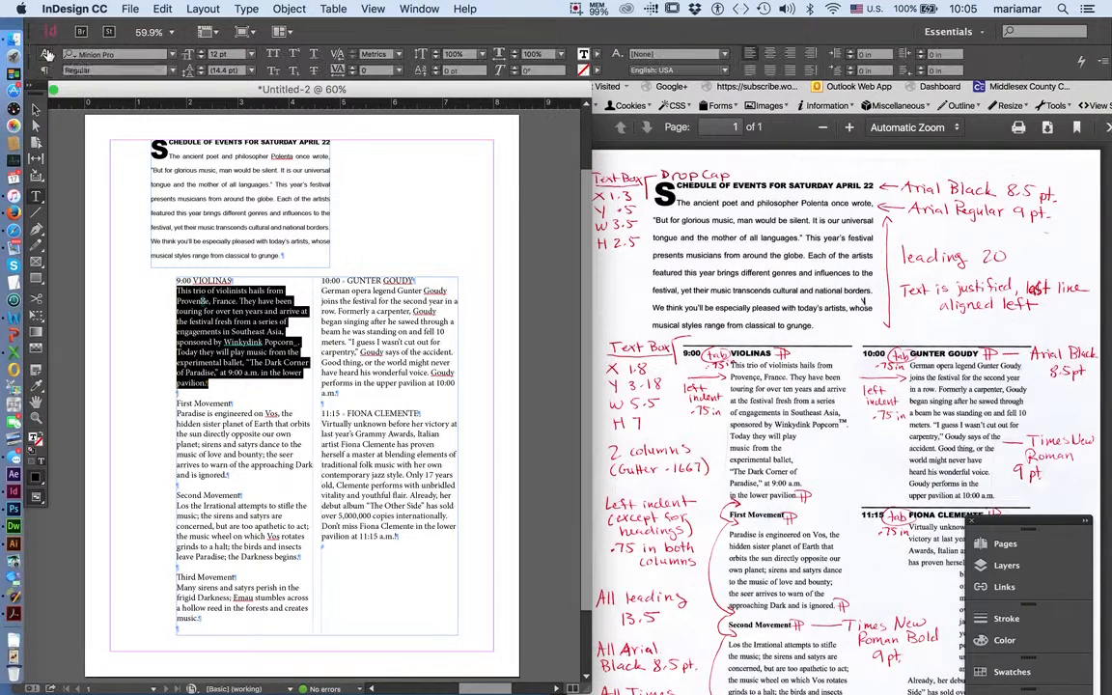
{"action": "left_click", "coordinate": [130, 58]}
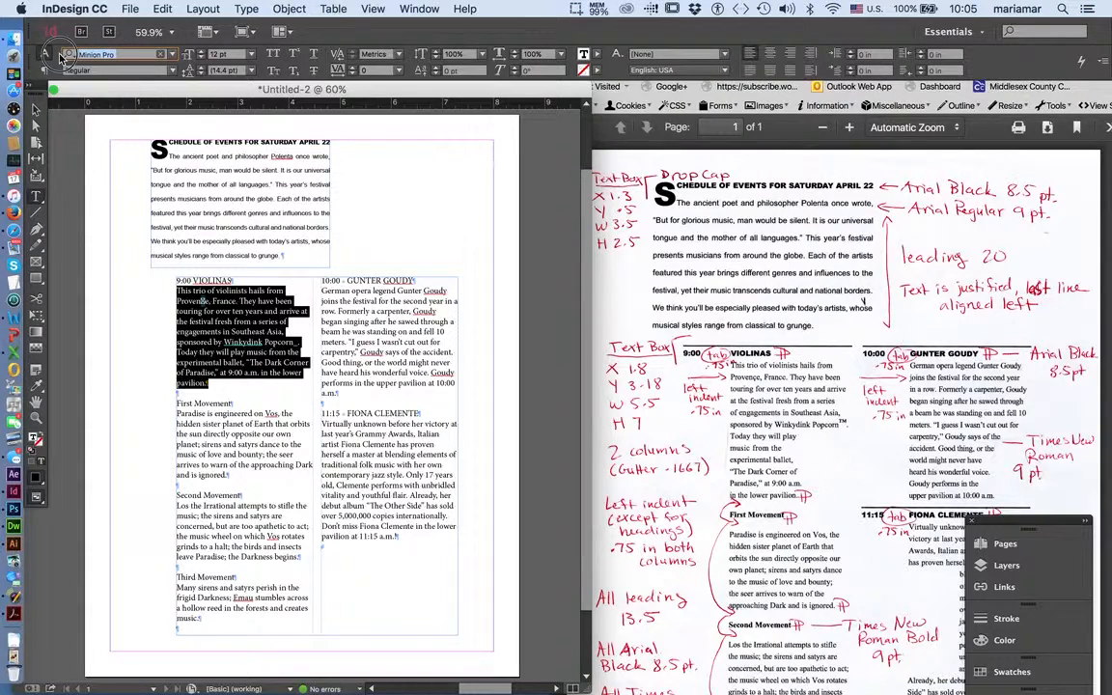
{"action": "type", "text": "Times"}
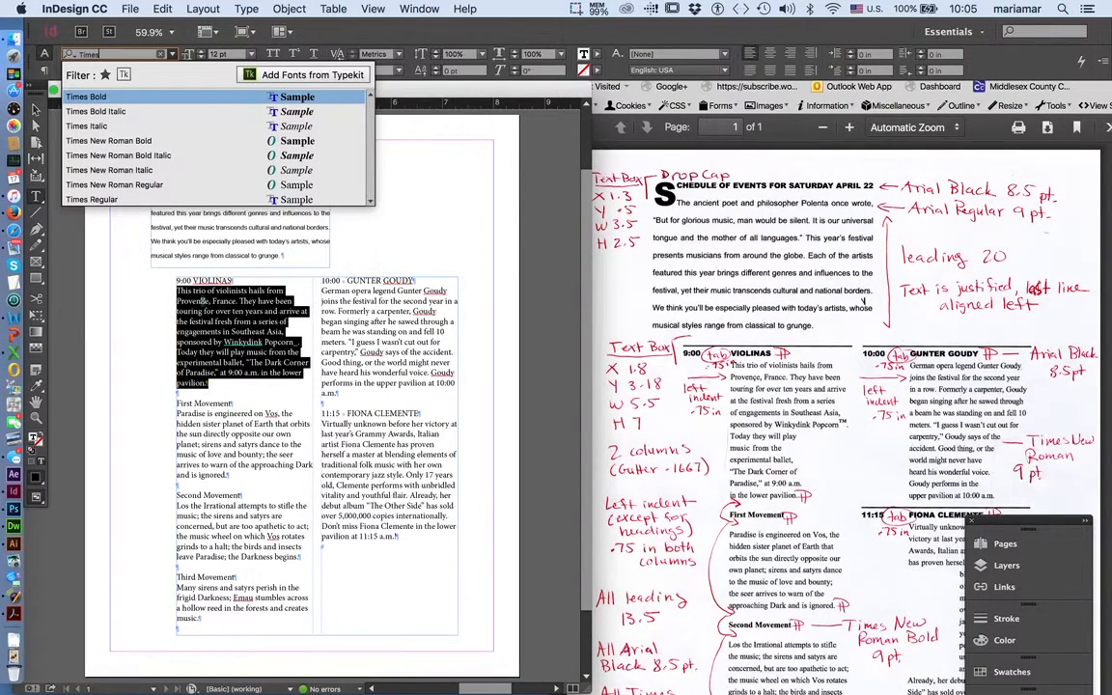
{"action": "key", "text": "Down"}
{"action": "key", "text": "Down"}
{"action": "key", "text": "Down"}
{"action": "key", "text": "Down"}
{"action": "key", "text": "Down"}
{"action": "key", "text": "Down"}
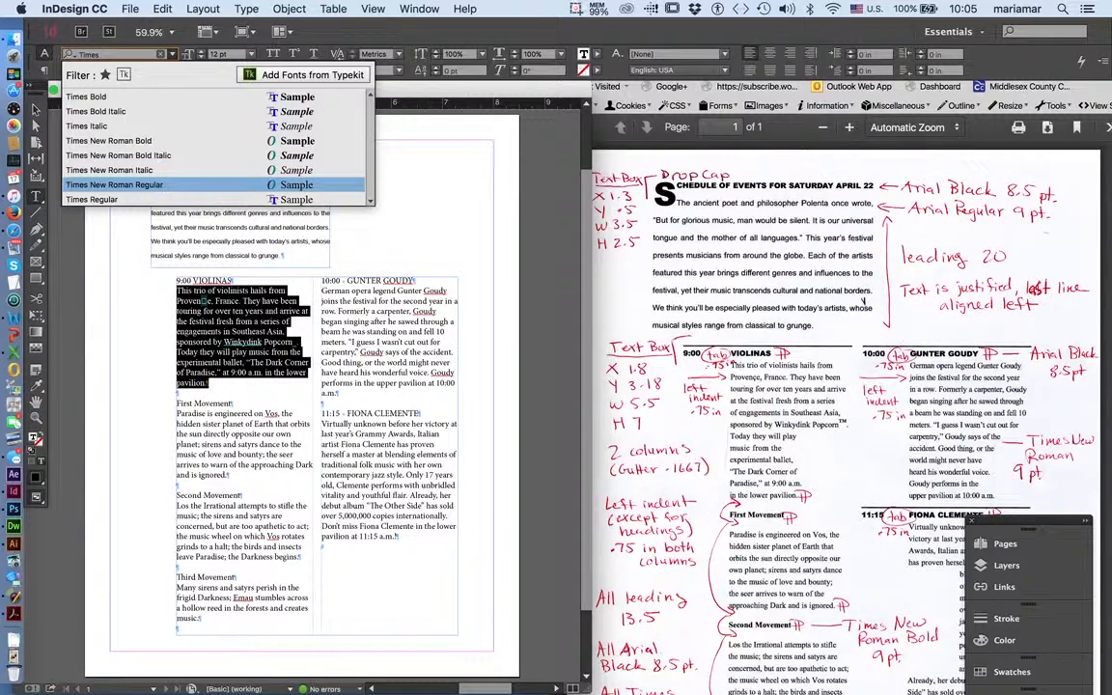
{"action": "key", "text": "Return"}
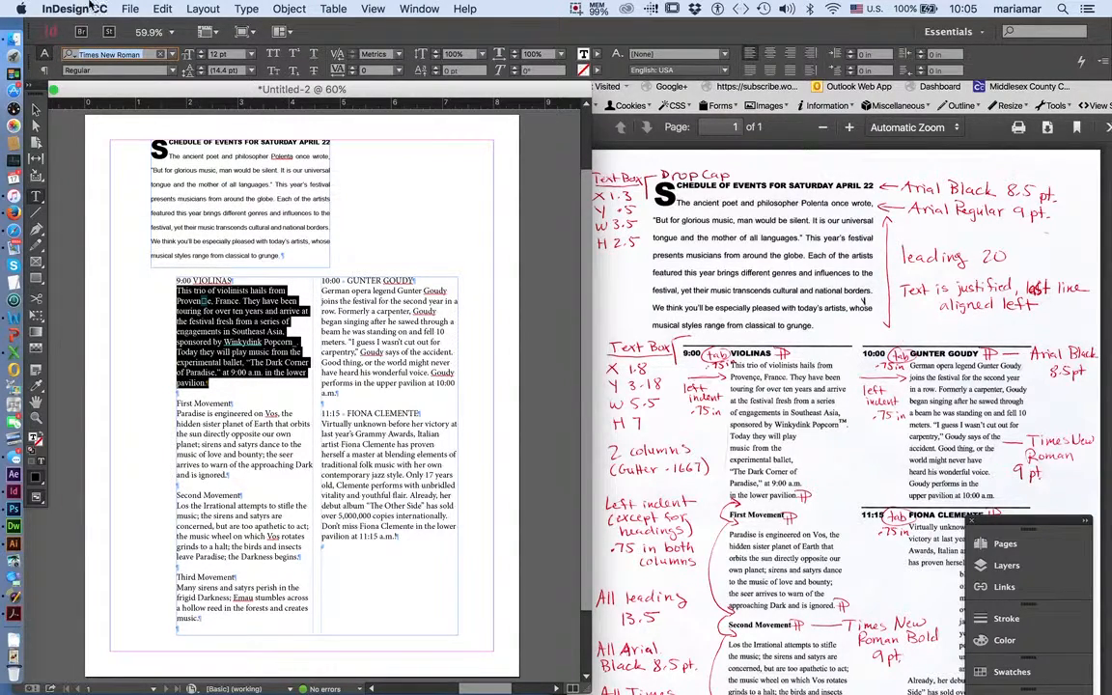
Set the font size of the selected VIOLINAS description to 9 pt.
{"action": "left_click", "coordinate": [227, 55]}
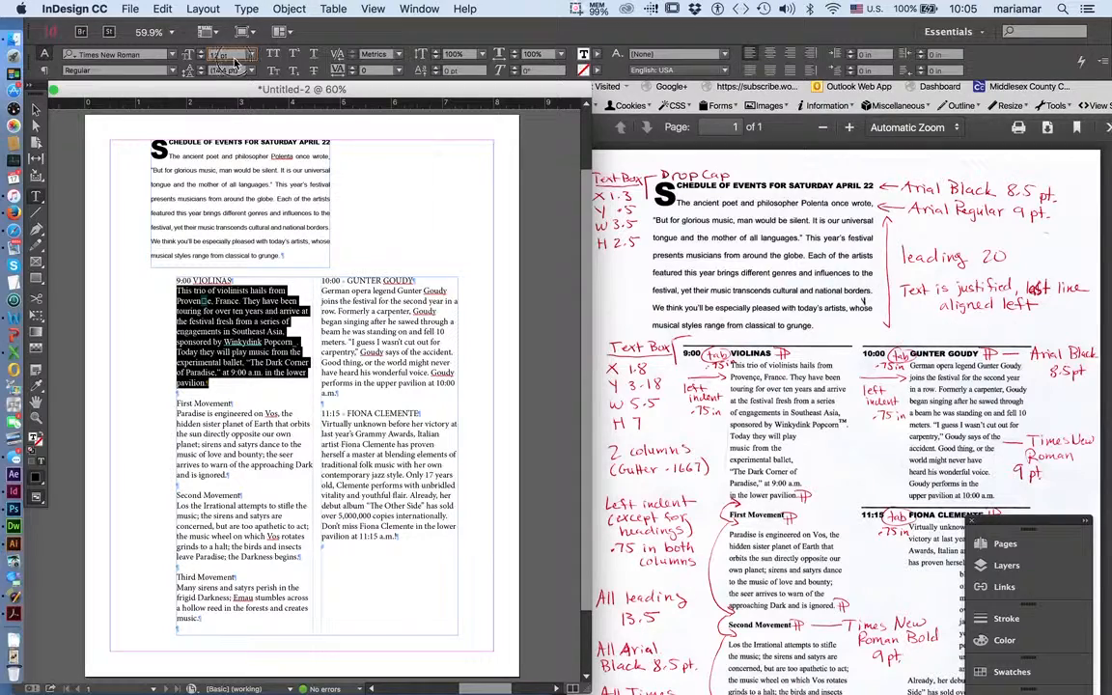
{"action": "left_click_drag", "start_coordinate": [209, 55], "coordinate": [247, 55]}
{"action": "type", "text": "9"}
{"action": "key", "text": "Return"}
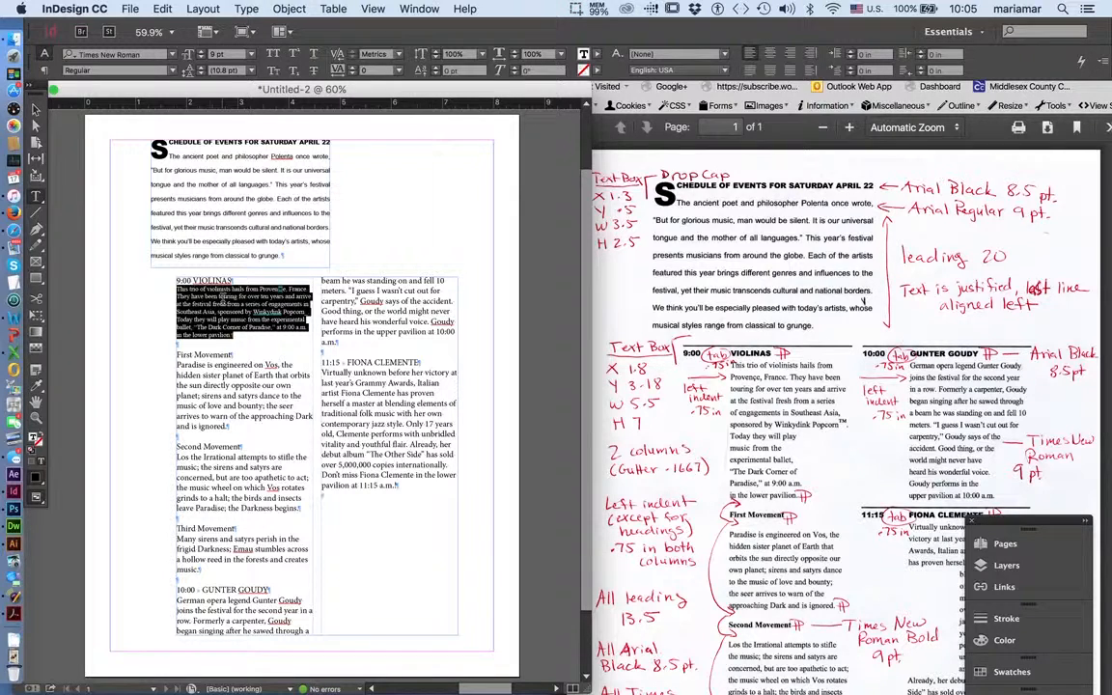
Change the font of the "9:00 VIOLINAS" heading to Arial Black.
{"action": "left_click_drag", "start_coordinate": [232, 280], "coordinate": [175, 280]}
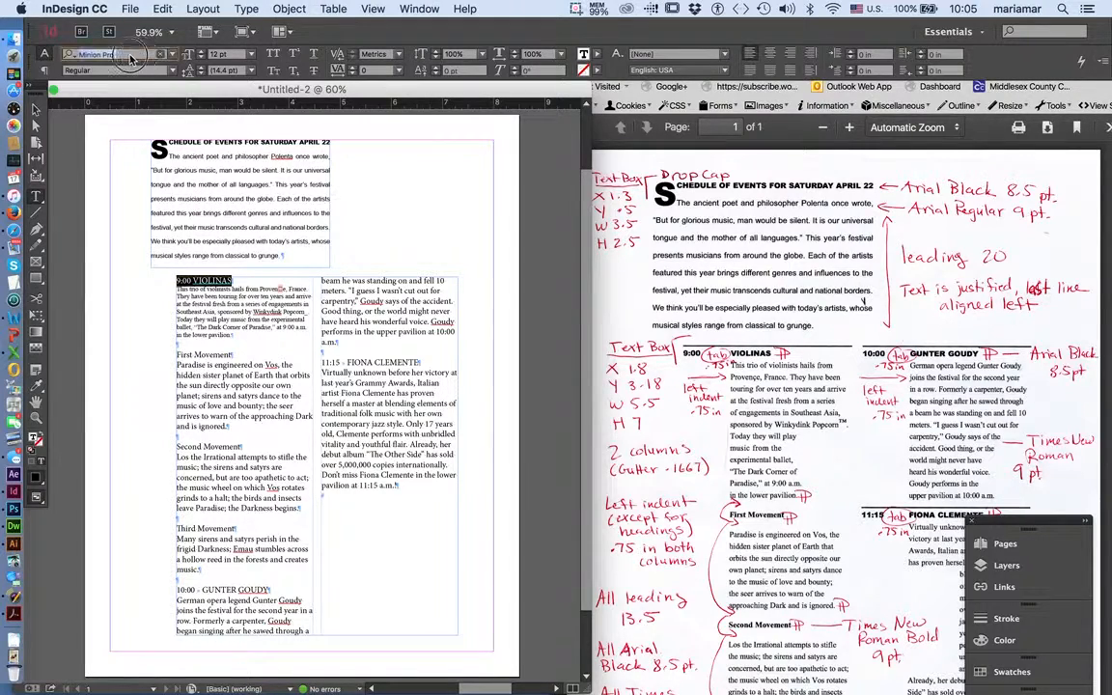
{"action": "left_click", "coordinate": [80, 55]}
{"action": "type", "text": "Ar"}
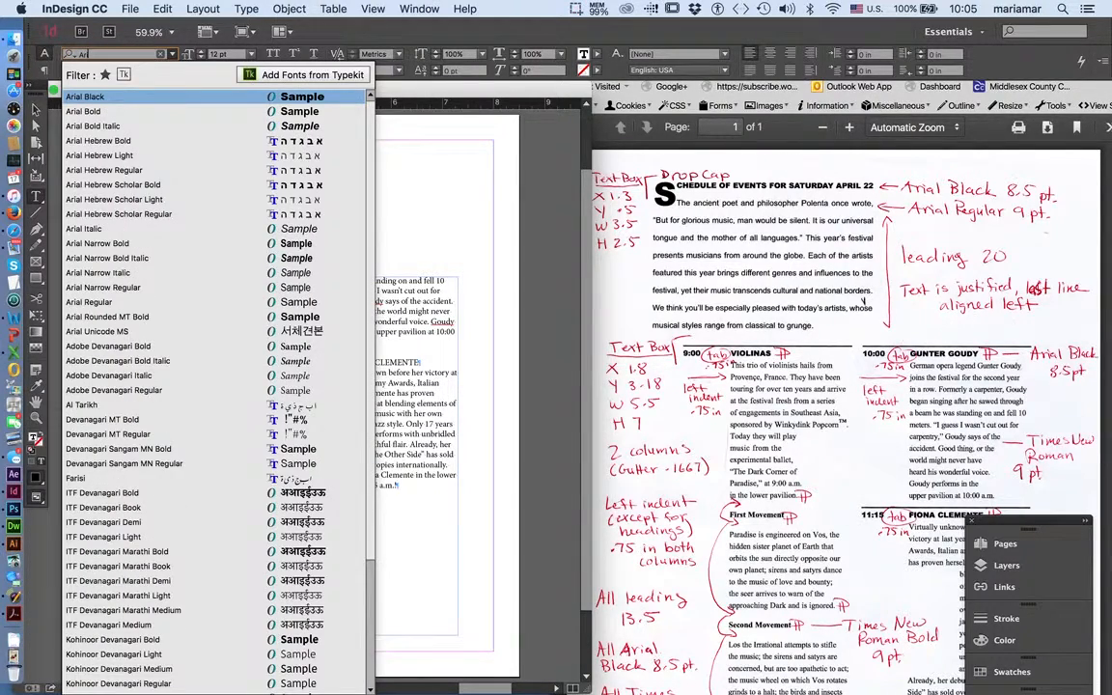
{"action": "type", "text": "i"}
{"action": "key", "text": "Down"}
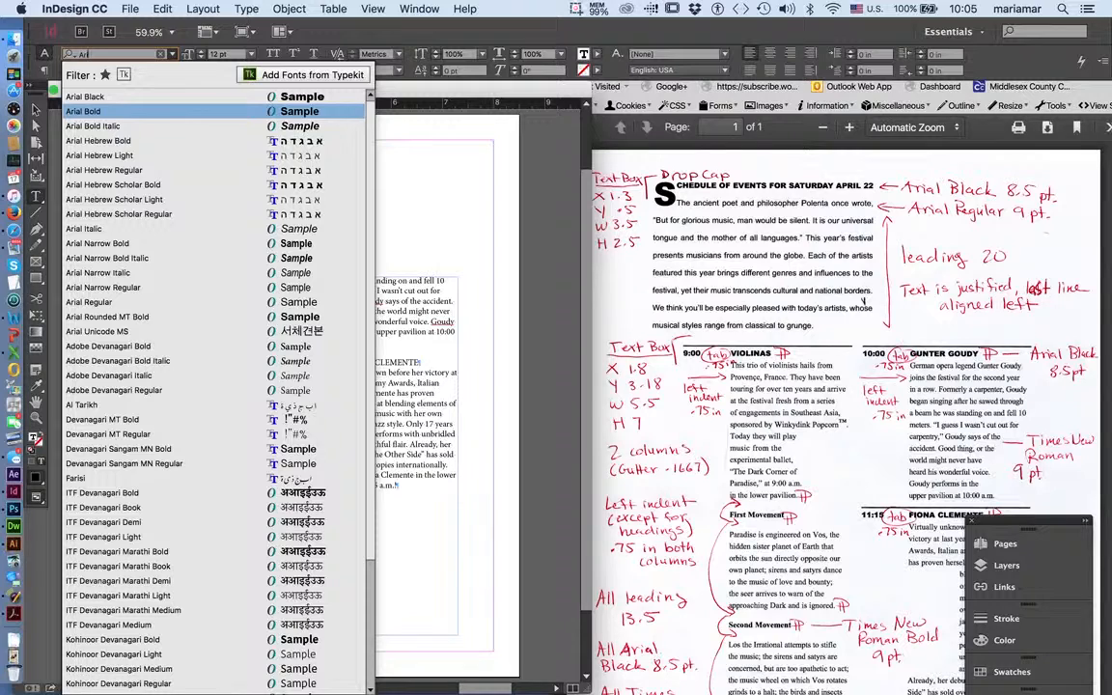
{"action": "key", "text": "Up"}
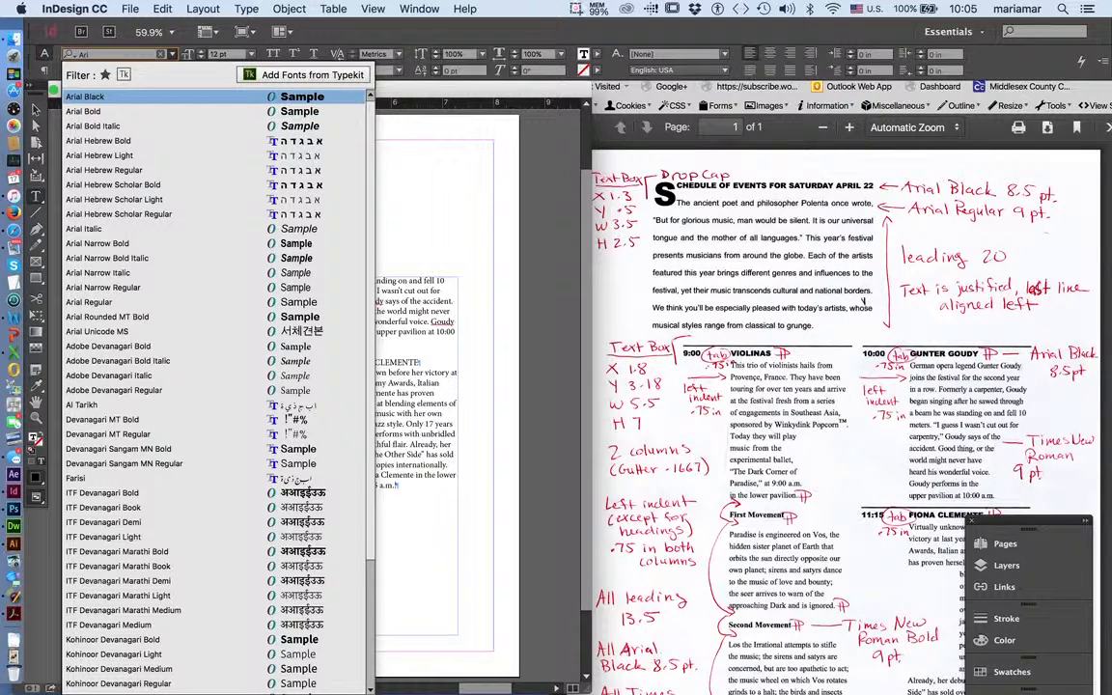
{"action": "key", "text": "Return"}
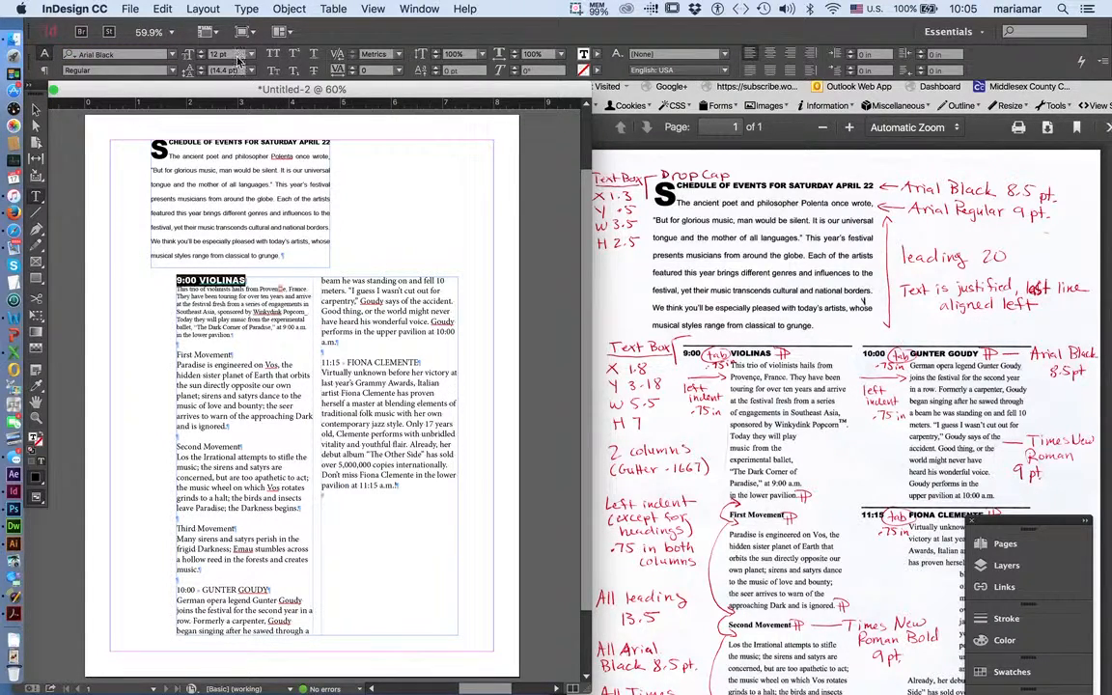
Set the "9:00 VIOLINAS" heading's font size to 8.5 pt and deselect it.
{"action": "left_click_drag", "start_coordinate": [230, 55], "coordinate": [187, 52]}
{"action": "type", "text": "8.5"}
{"action": "key", "text": "Return"}
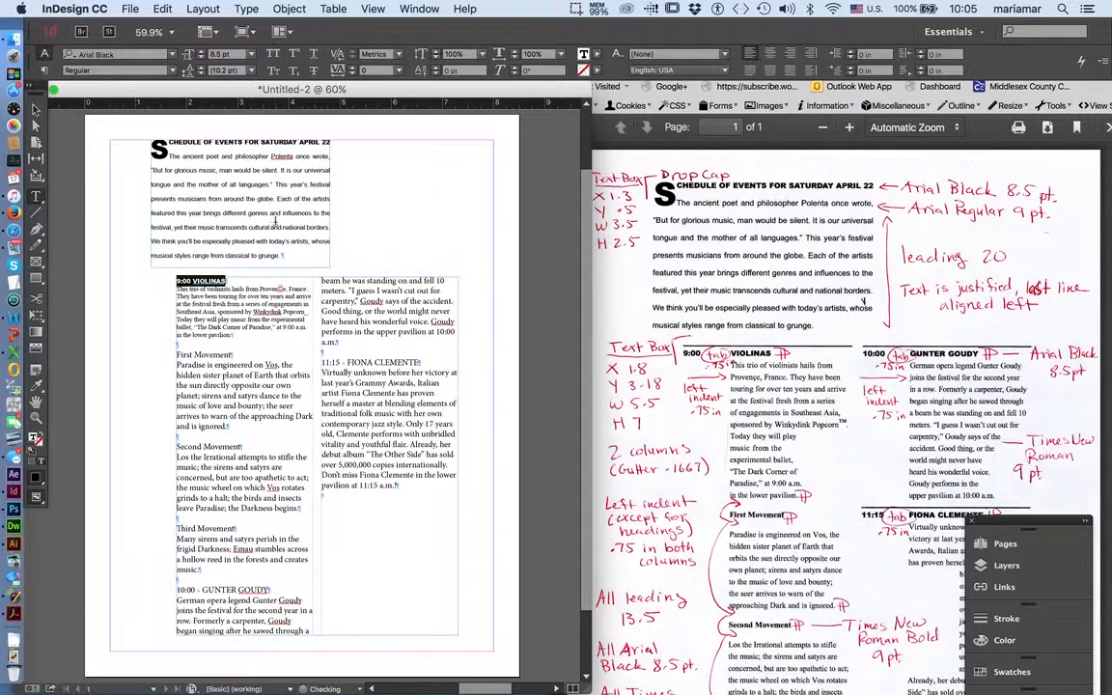
{"action": "left_click", "coordinate": [228, 280]}
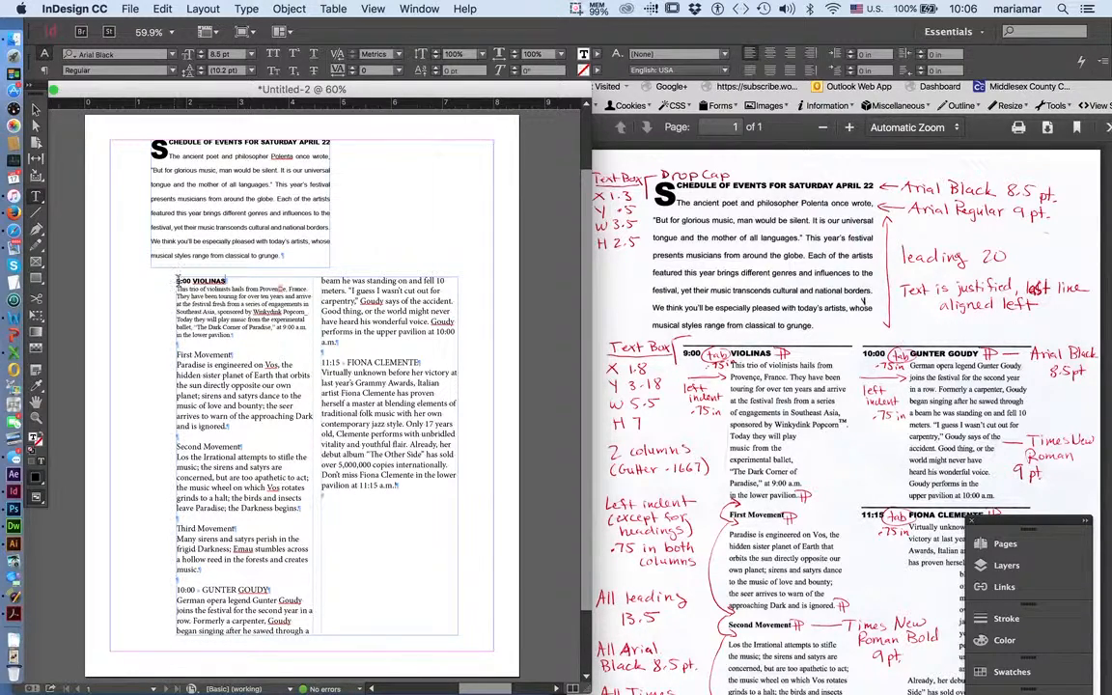
{"action": "left_click_drag", "start_coordinate": [176, 280], "coordinate": [367, 591]}
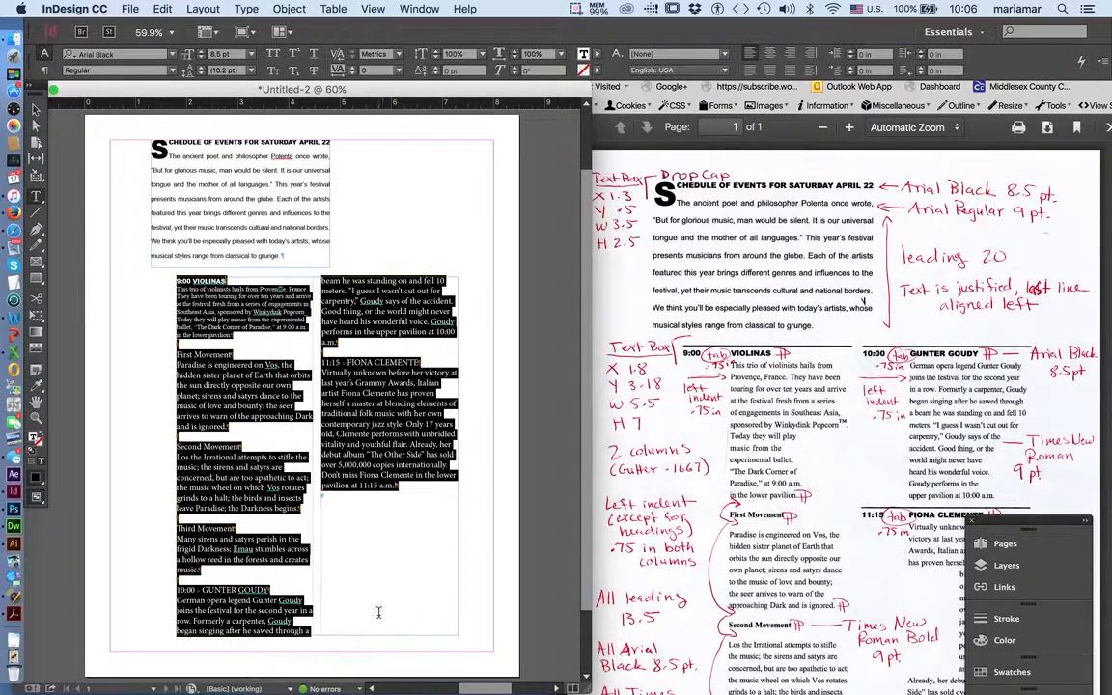
{"action": "left_click", "coordinate": [204, 74]}
{"action": "type", "text": "13.5"}
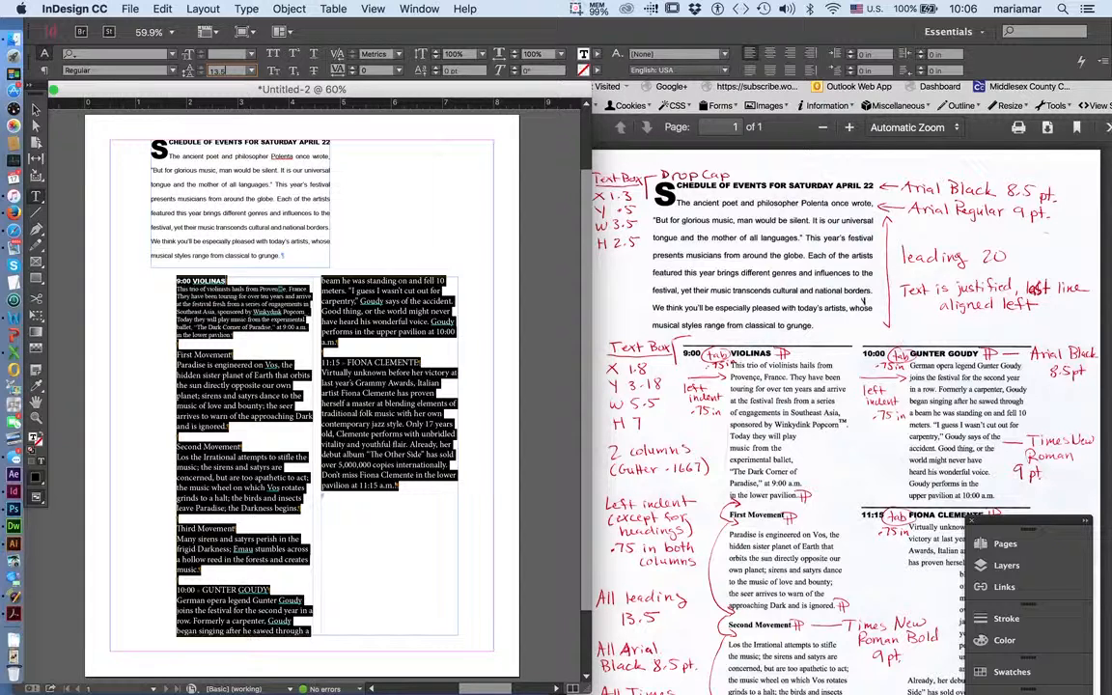
{"action": "key", "text": "Return"}
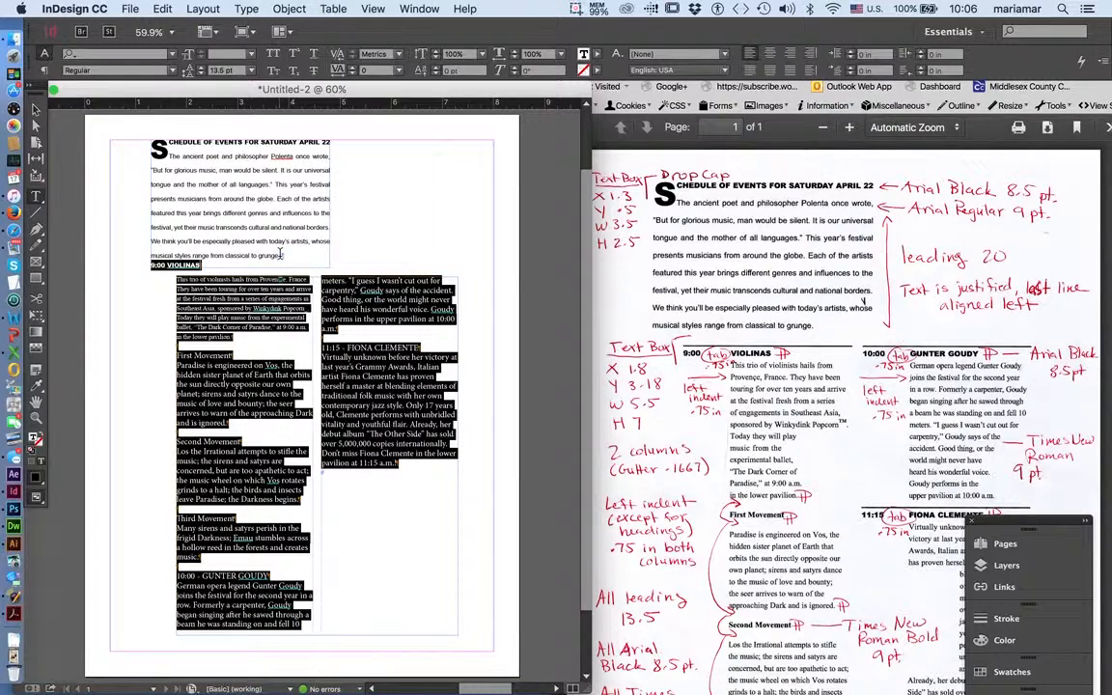
Add a paragraph break after "classical to grunge." so the "9:00 VIOLINAS" heading flows into the two-column frame.
{"action": "left_click", "coordinate": [282, 254]}
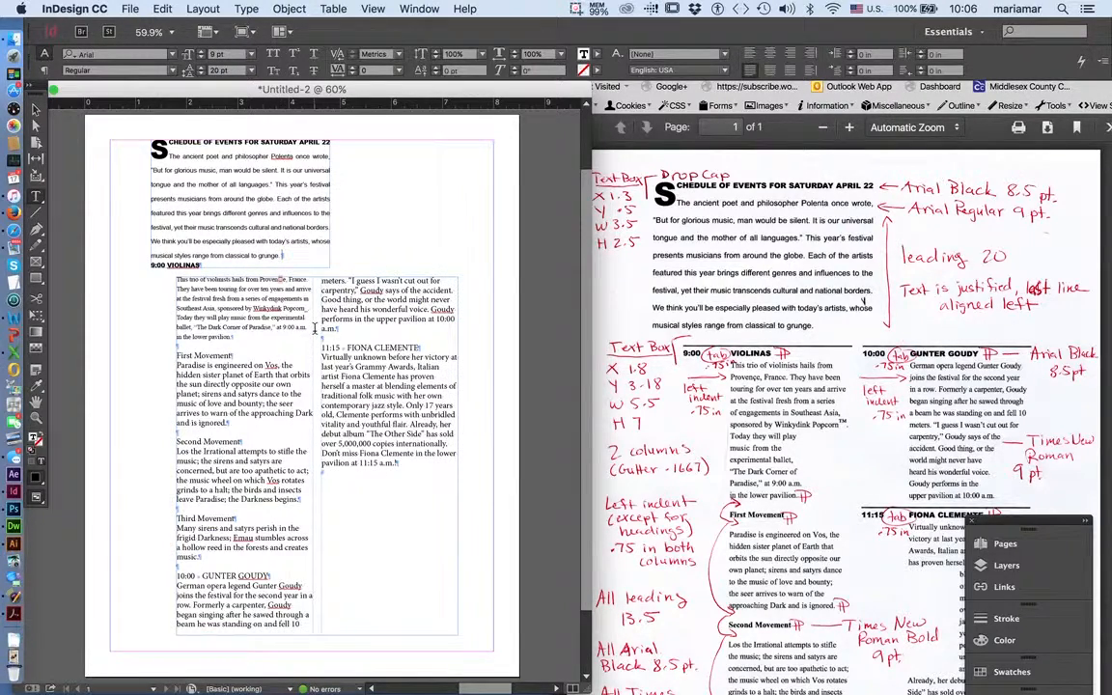
{"action": "key", "text": "Return"}
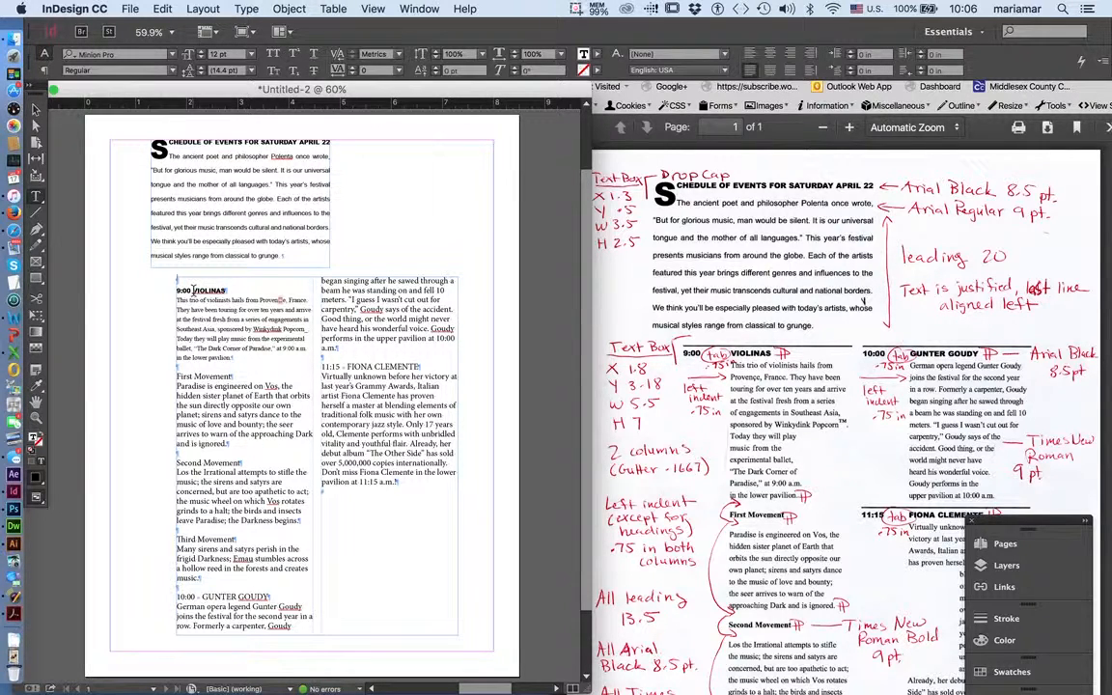
Set the left indent of the VIOLINAS description paragraph to 0.75 in.
{"action": "left_click_drag", "start_coordinate": [175, 299], "coordinate": [256, 345]}
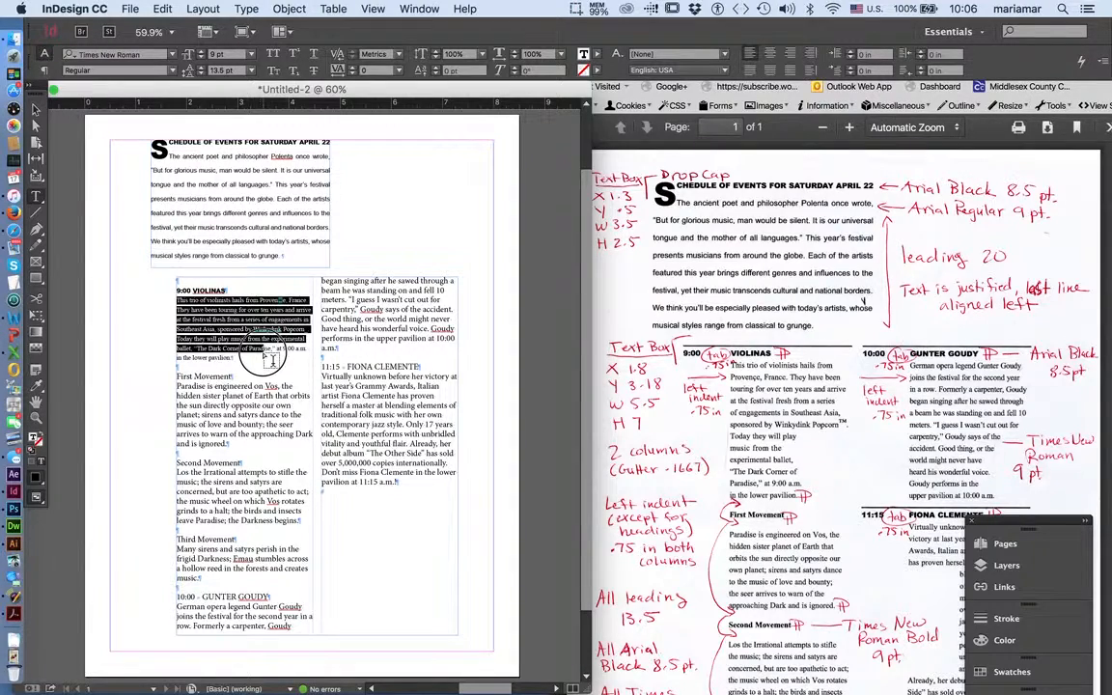
{"action": "left_click", "coordinate": [249, 340]}
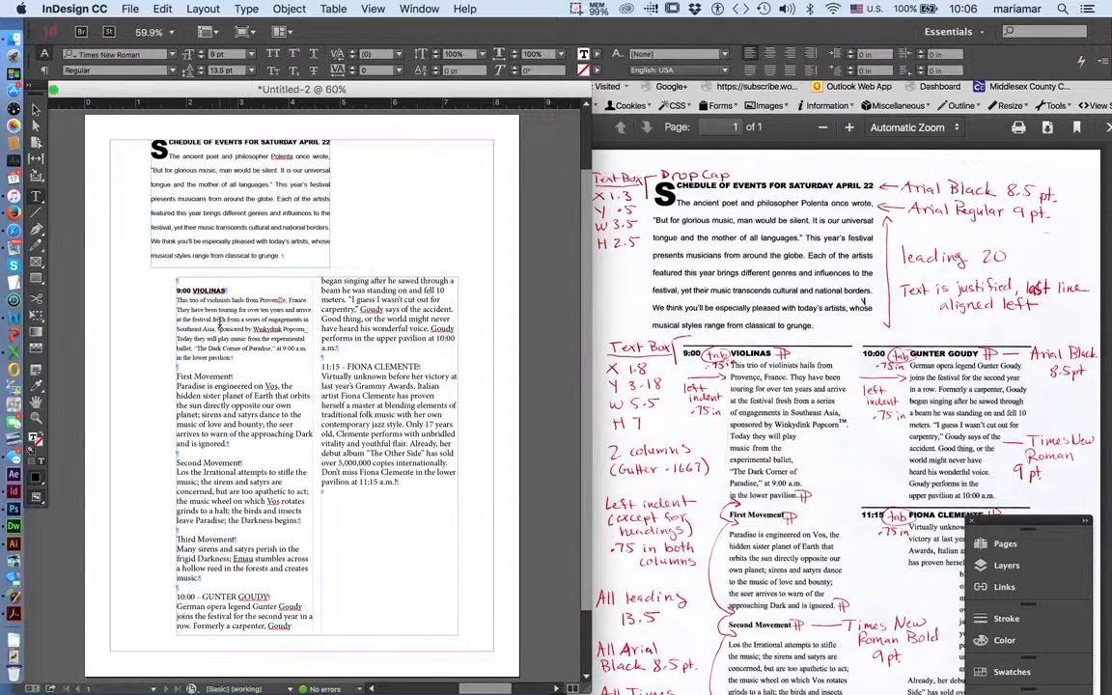
{"action": "scroll", "coordinate": [217, 317], "scroll_direction": "up", "scroll_amount": 4}
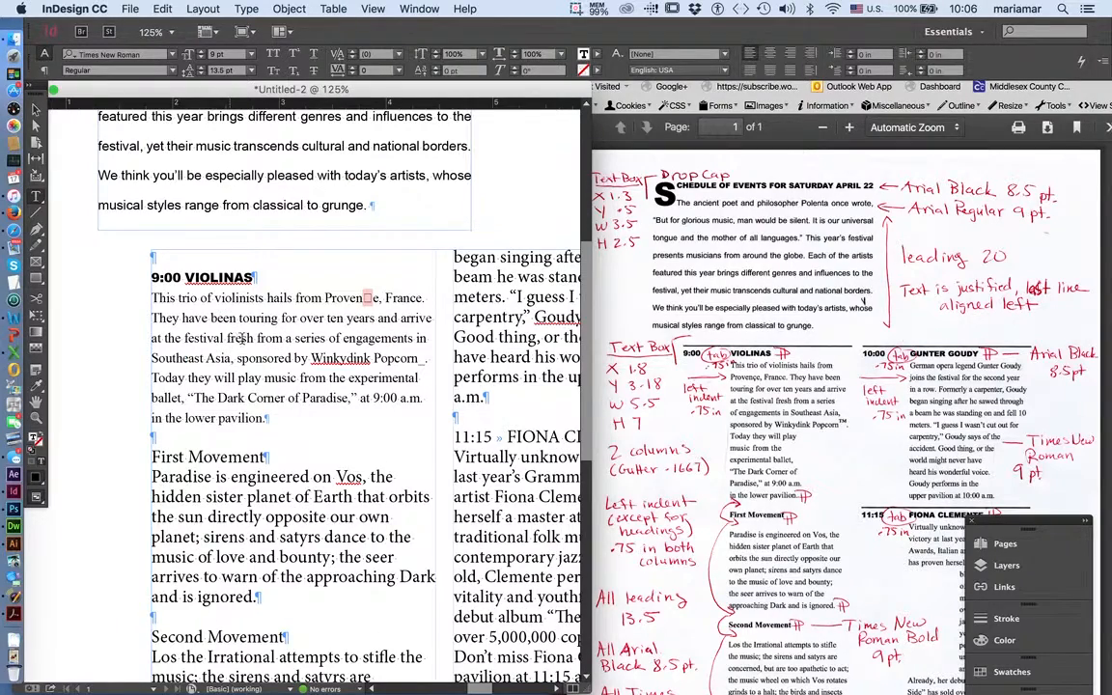
{"action": "left_click", "coordinate": [44, 70]}
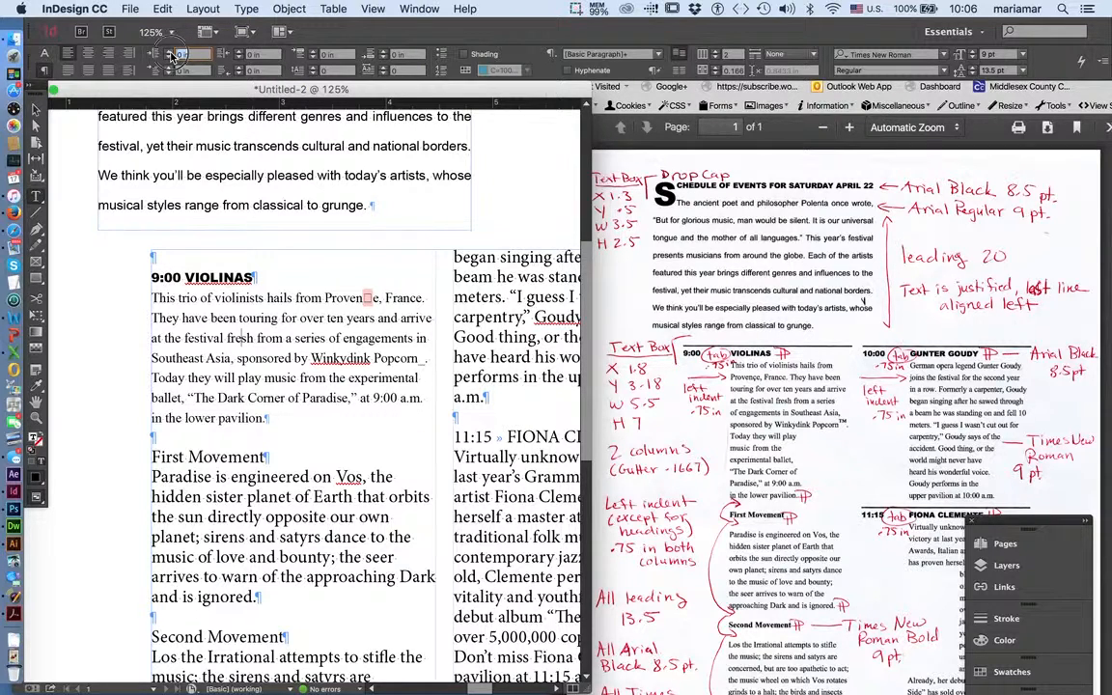
{"action": "left_click", "coordinate": [172, 56]}
{"action": "type", "text": ".75"}
{"action": "key", "text": "Return"}
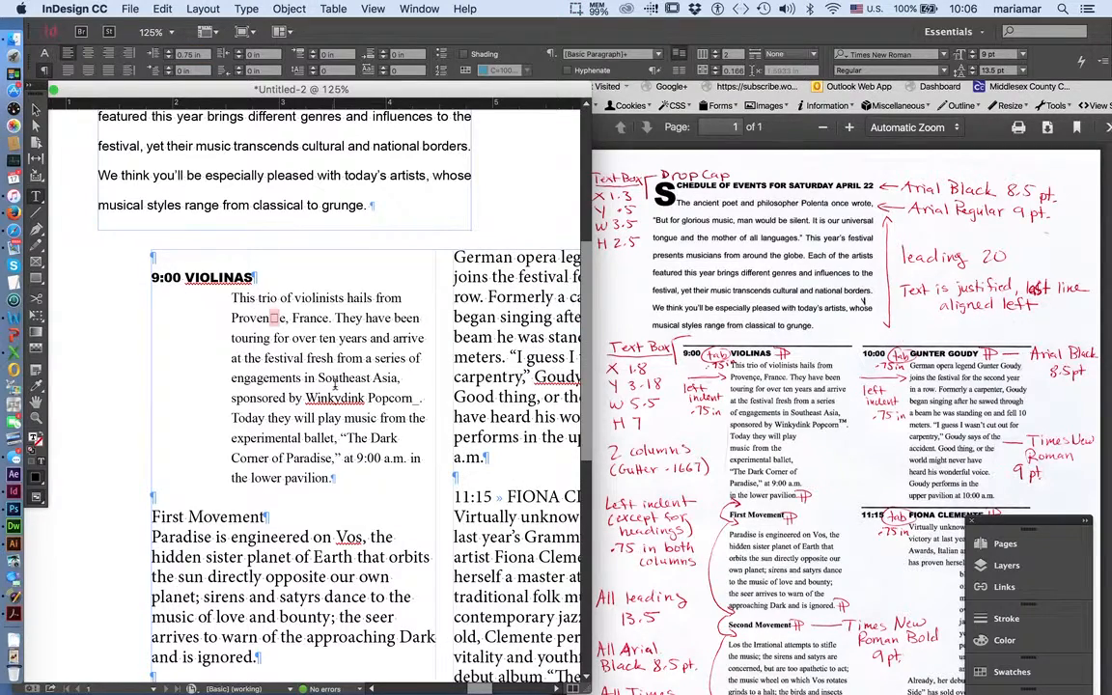
Replace the missing glyph in the VIOLINAS description with a "c" so the word reads "Provence".
{"action": "left_click_drag", "start_coordinate": [270, 319], "coordinate": [279, 318]}
{"action": "type", "text": "C"}
{"action": "key", "text": "BackSpace"}
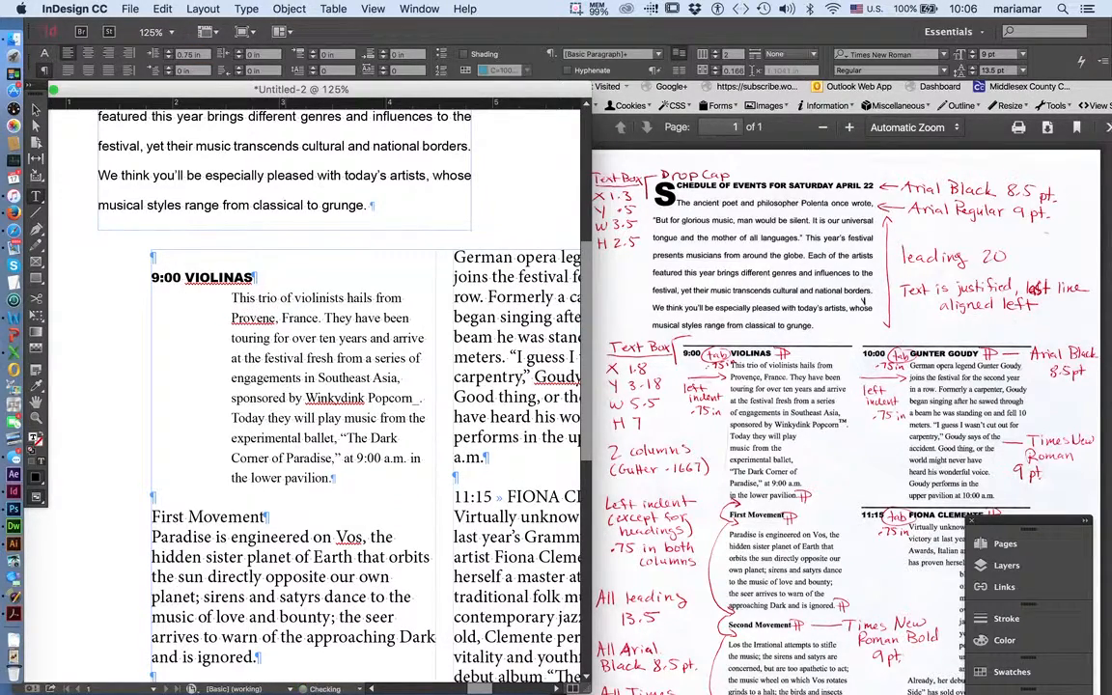
{"action": "type", "text": "c"}
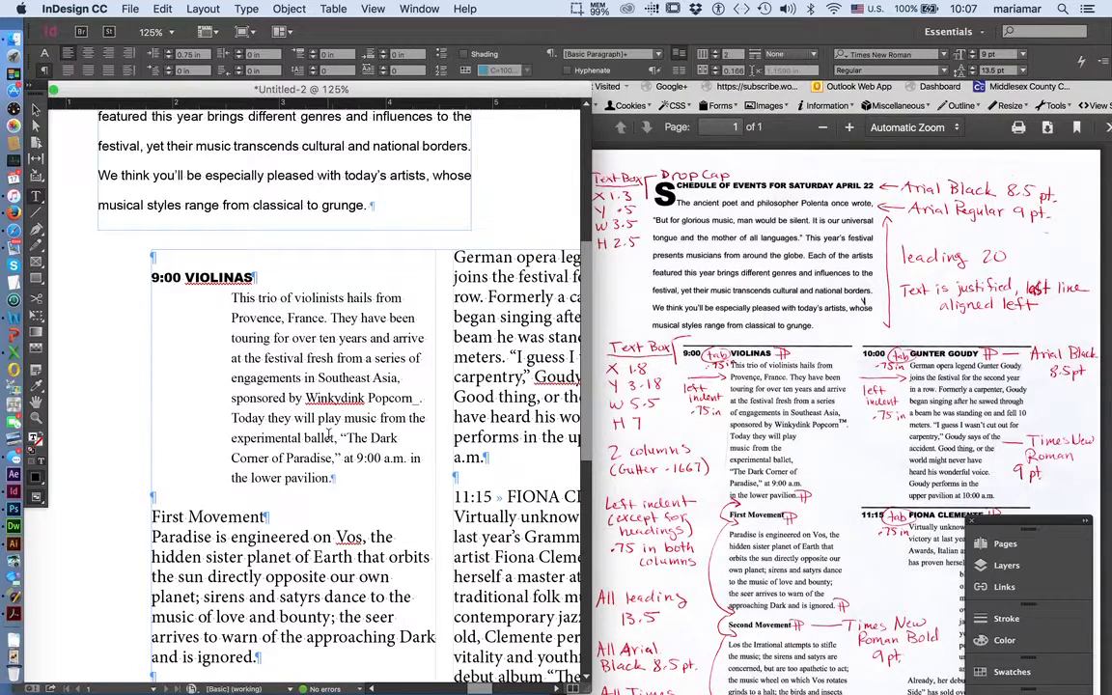
Bring the markup PDF's space-after note into view and widen the document window beside it.
{"action": "scroll", "coordinate": [329, 436], "scroll_direction": "down", "scroll_amount": 2}
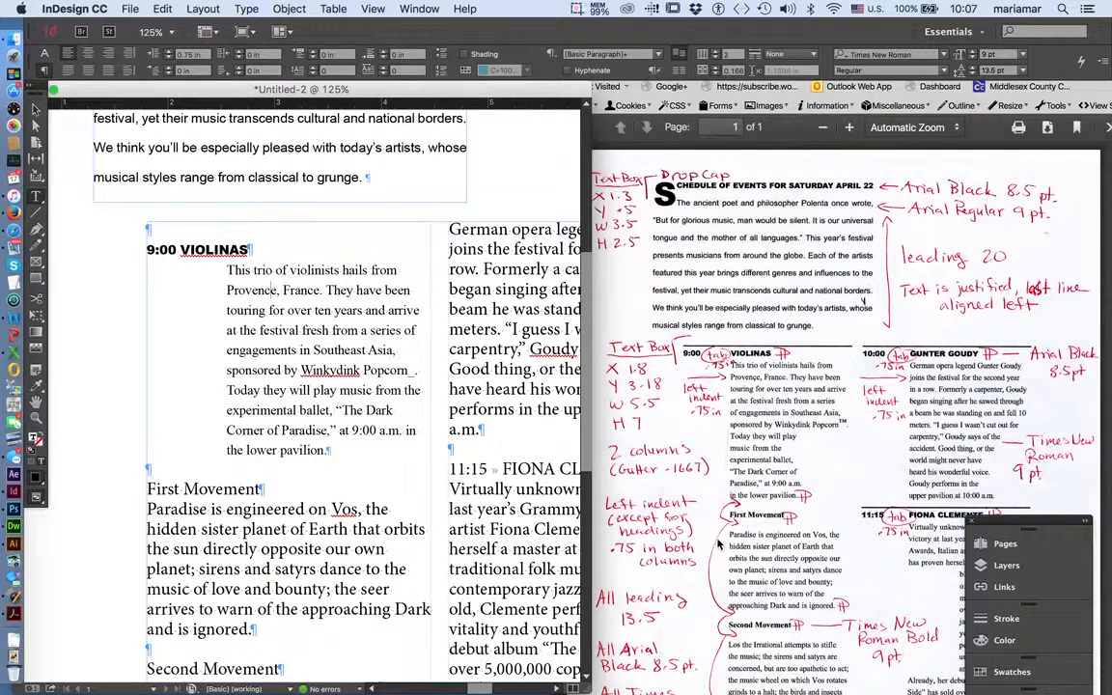
{"action": "scroll", "coordinate": [742, 539], "scroll_direction": "down", "scroll_amount": 2}
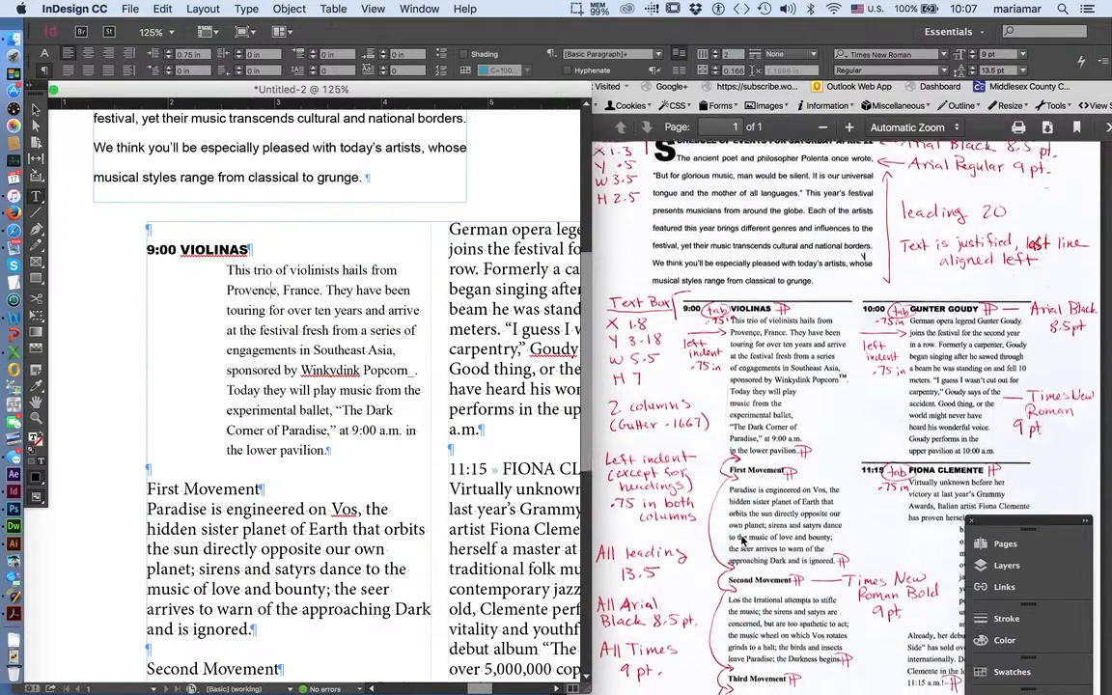
{"action": "scroll", "coordinate": [742, 542], "scroll_direction": "down", "scroll_amount": 4}
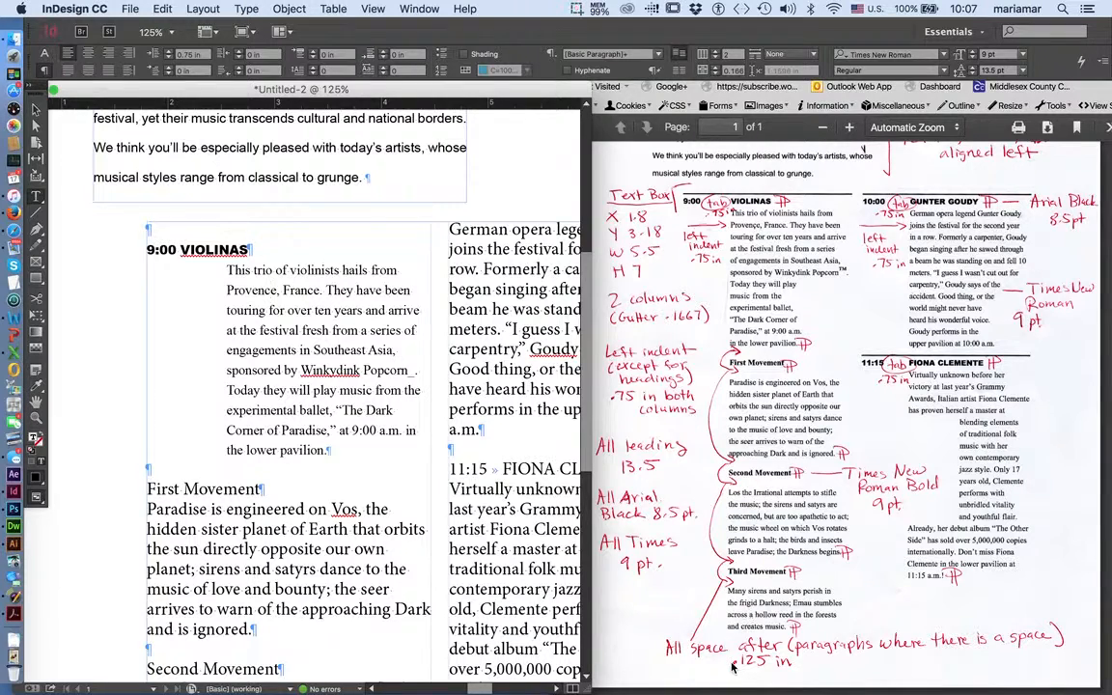
{"action": "left_click", "coordinate": [278, 466]}
{"action": "left_click_drag", "start_coordinate": [510, 89], "coordinate": [516, 89]}
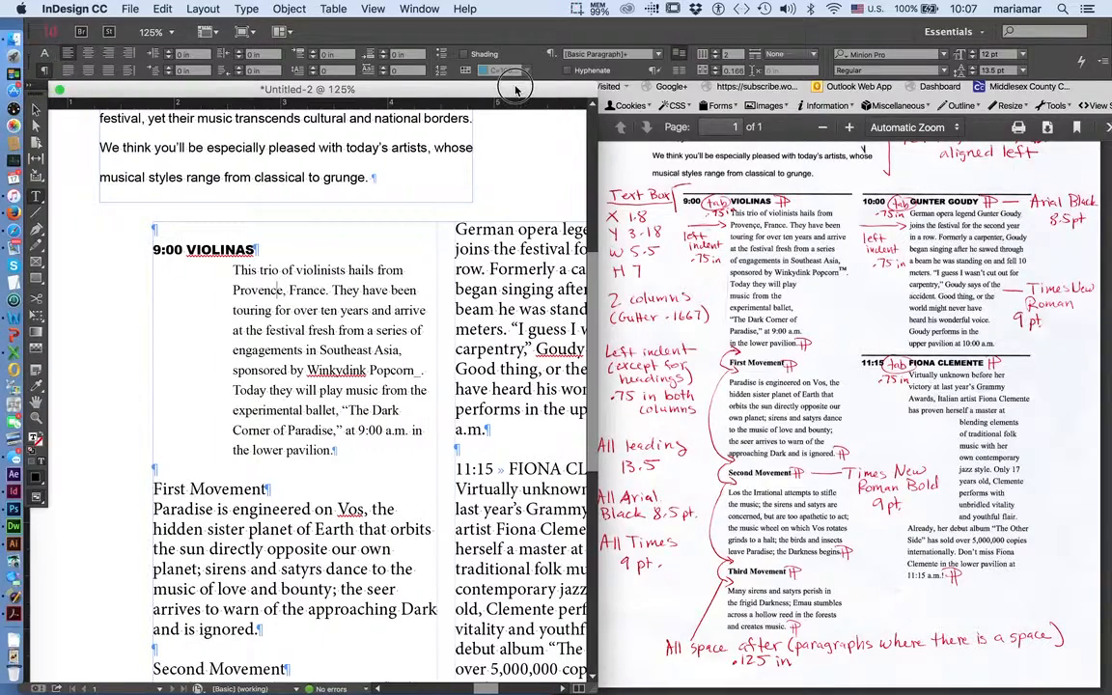
{"action": "left_click_drag", "start_coordinate": [594, 689], "coordinate": [751, 687]}
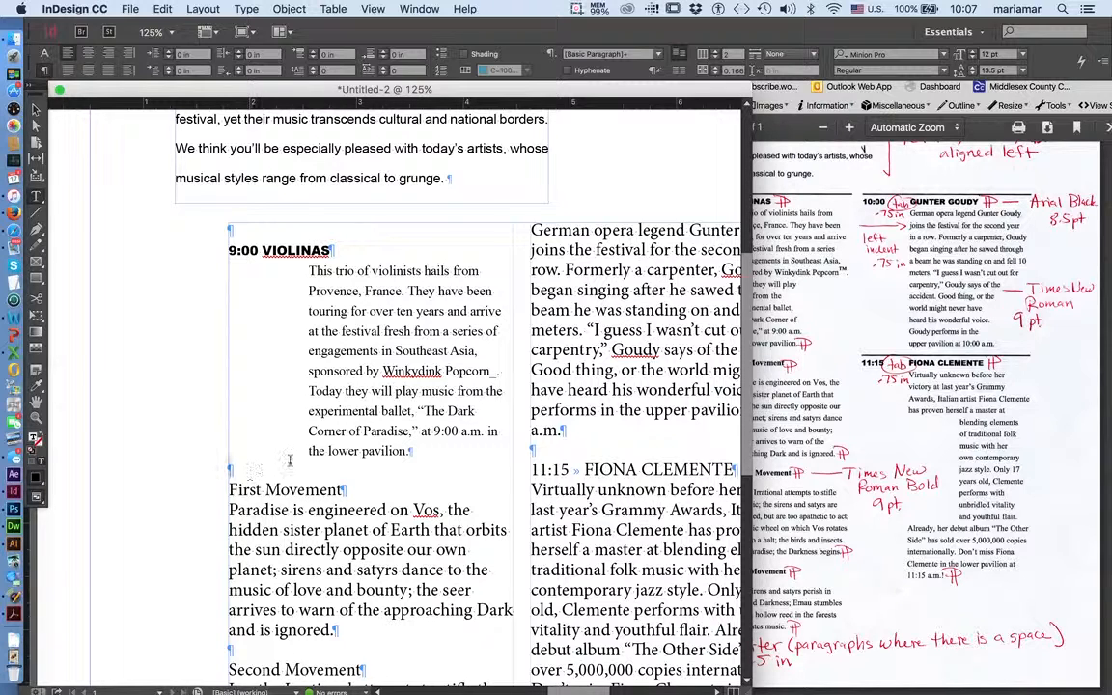
Try a 36 pt font size on the empty paragraph above "First Movement", and undo it.
{"action": "left_click", "coordinate": [229, 469]}
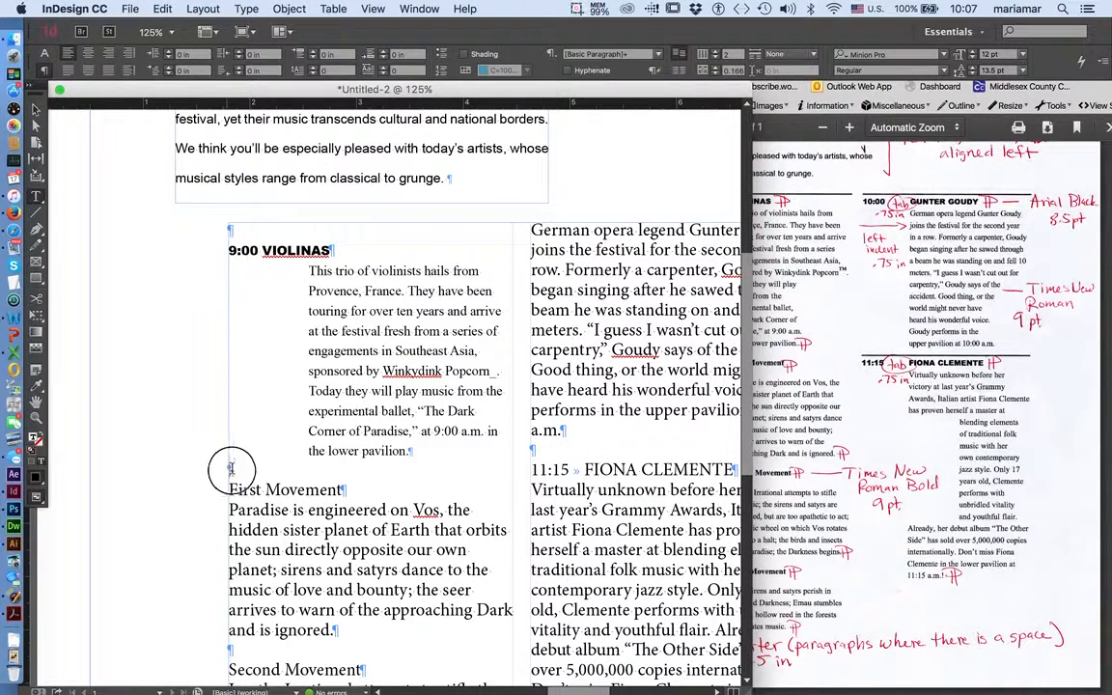
{"action": "left_click", "coordinate": [255, 469]}
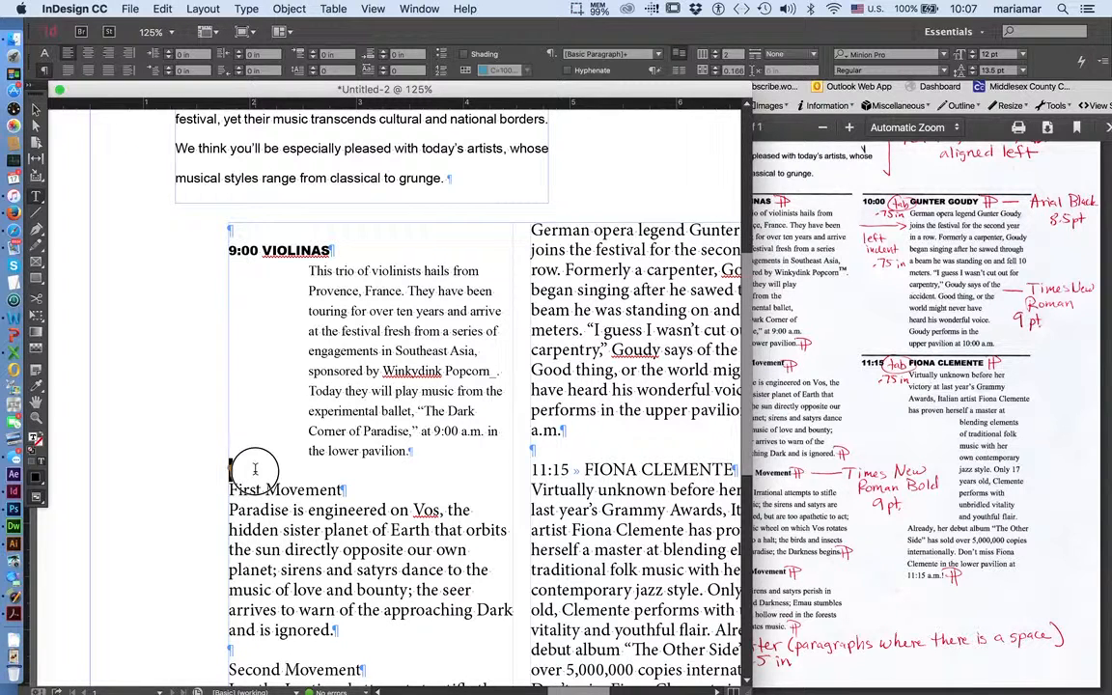
{"action": "mouse_move", "coordinate": [245, 469]}
{"action": "left_mouse_down"}
{"action": "mouse_move", "coordinate": [231, 469]}
{"action": "mouse_move", "coordinate": [242, 470]}
{"action": "left_mouse_up"}
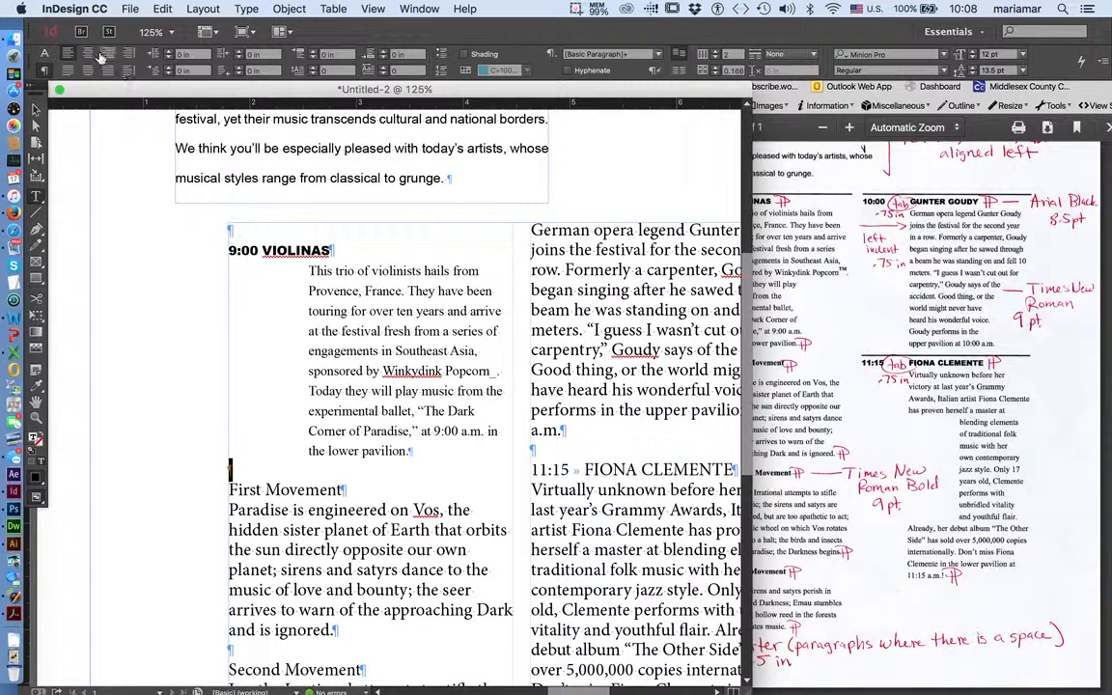
{"action": "left_click", "coordinate": [46, 55]}
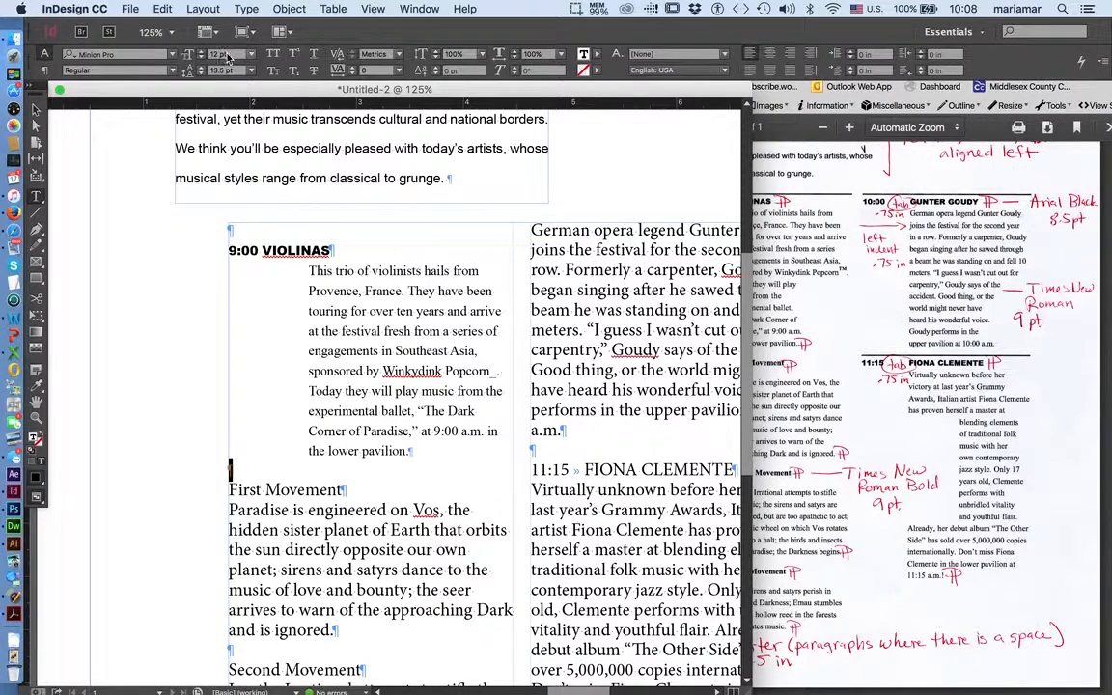
{"action": "left_click", "coordinate": [187, 56]}
{"action": "type", "text": "8"}
{"action": "type", "text": "6"}
{"action": "key", "text": "Return"}
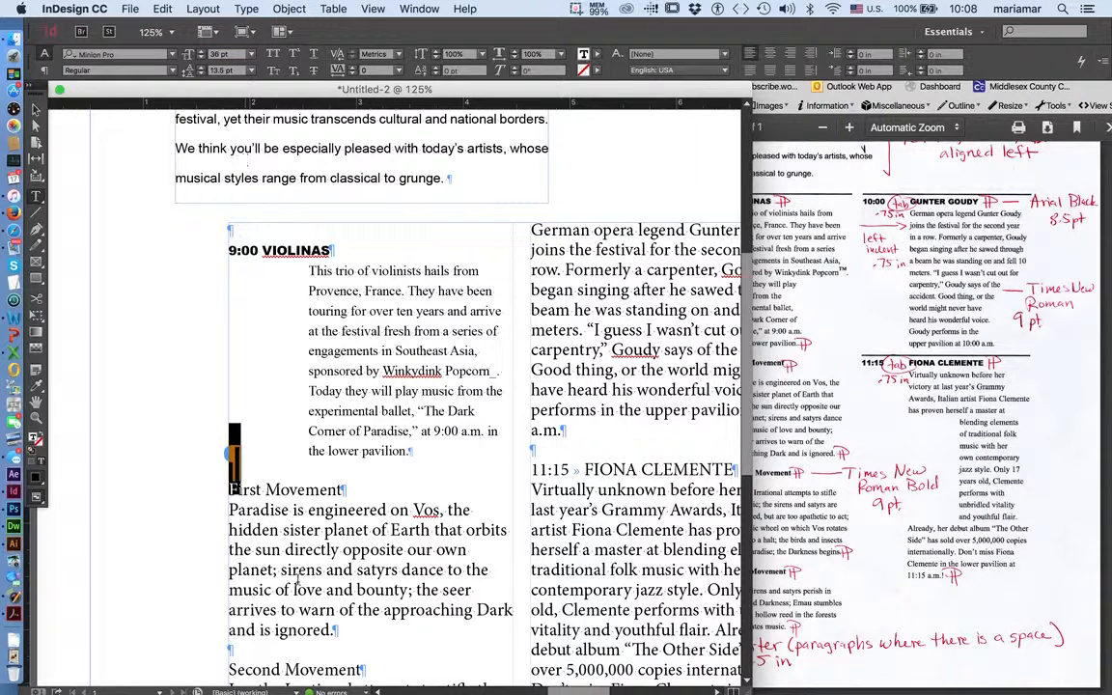
{"action": "left_click", "coordinate": [301, 529]}
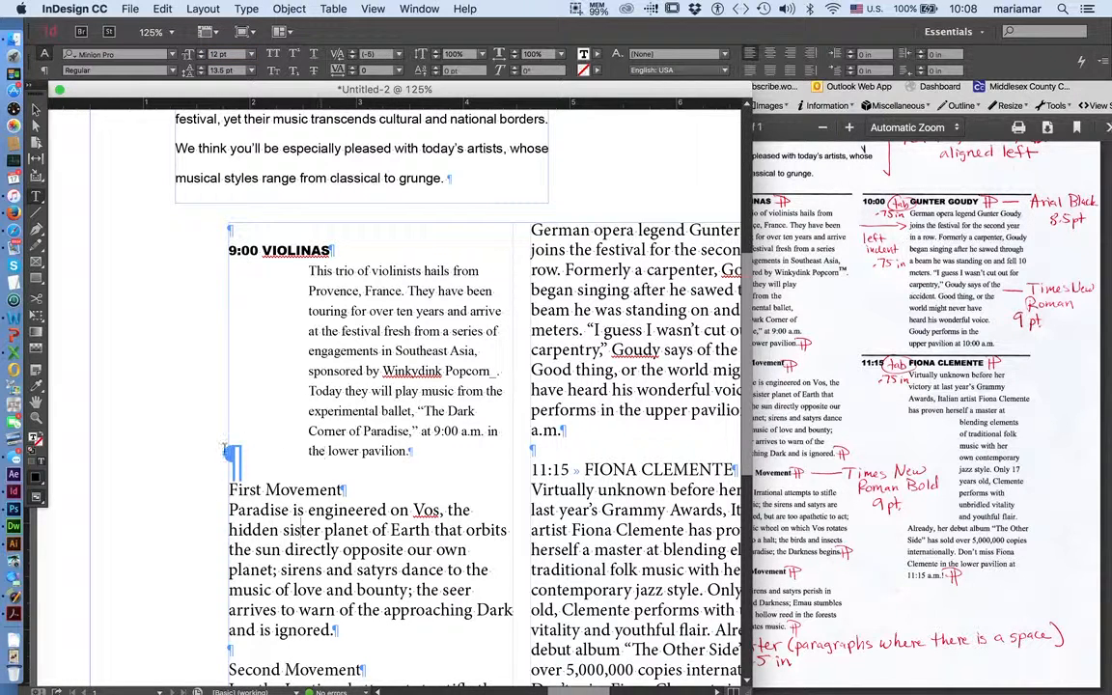
{"action": "left_click", "coordinate": [282, 471]}
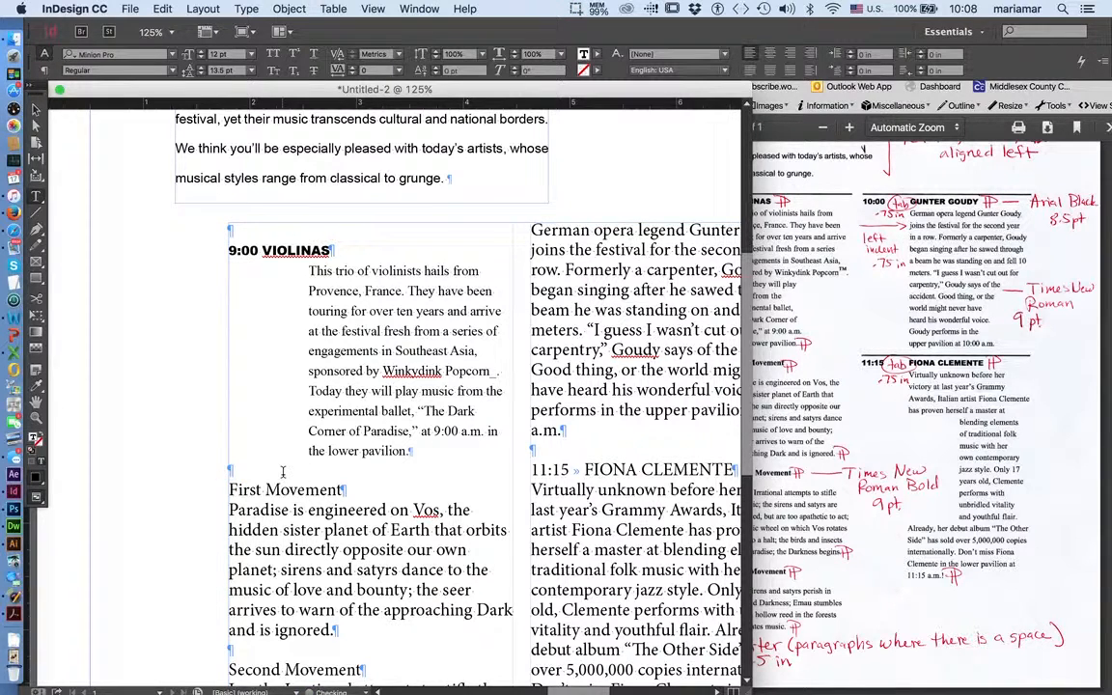
Delete the empty paragraphs above the First, Second and Third Movement subheadings and above the 10:00 and 11:15 headings.
{"action": "left_click", "coordinate": [226, 471]}
{"action": "key", "text": "BackSpace"}
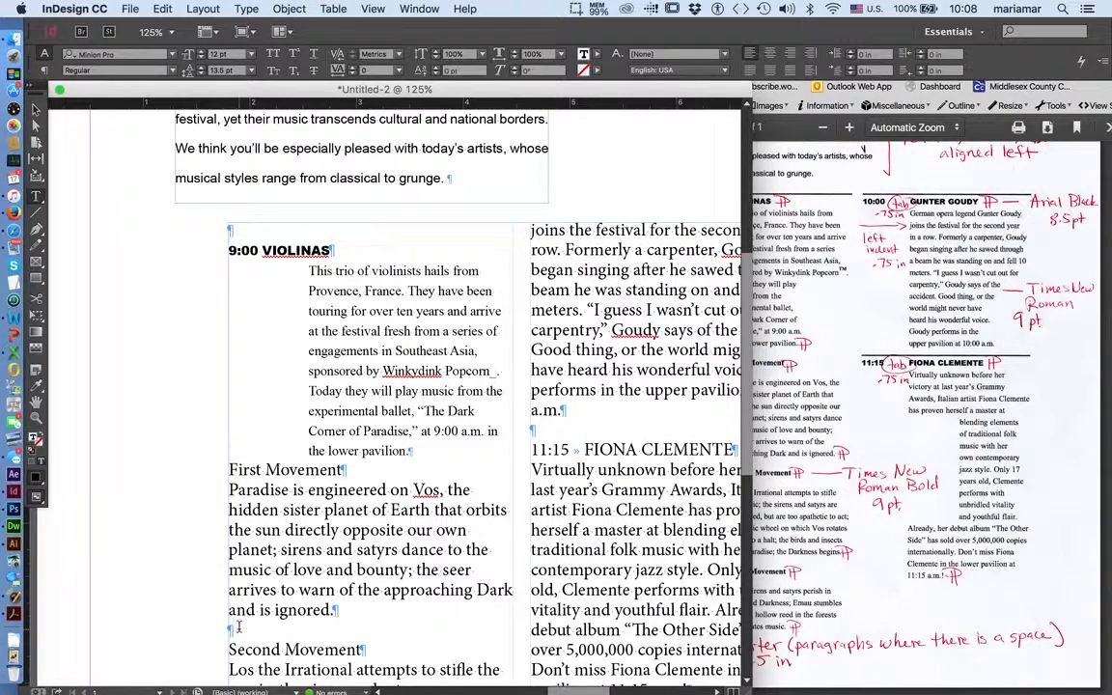
{"action": "left_click", "coordinate": [218, 641]}
{"action": "key", "text": "BackSpace"}
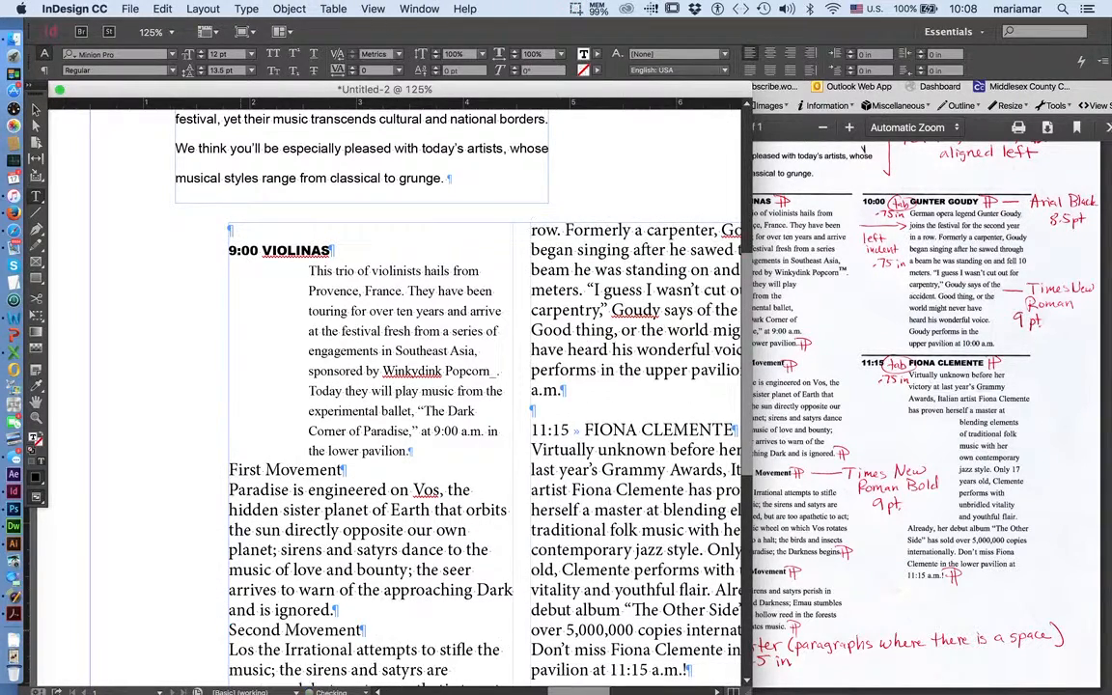
{"action": "scroll", "coordinate": [348, 570], "scroll_direction": "down", "scroll_amount": 10}
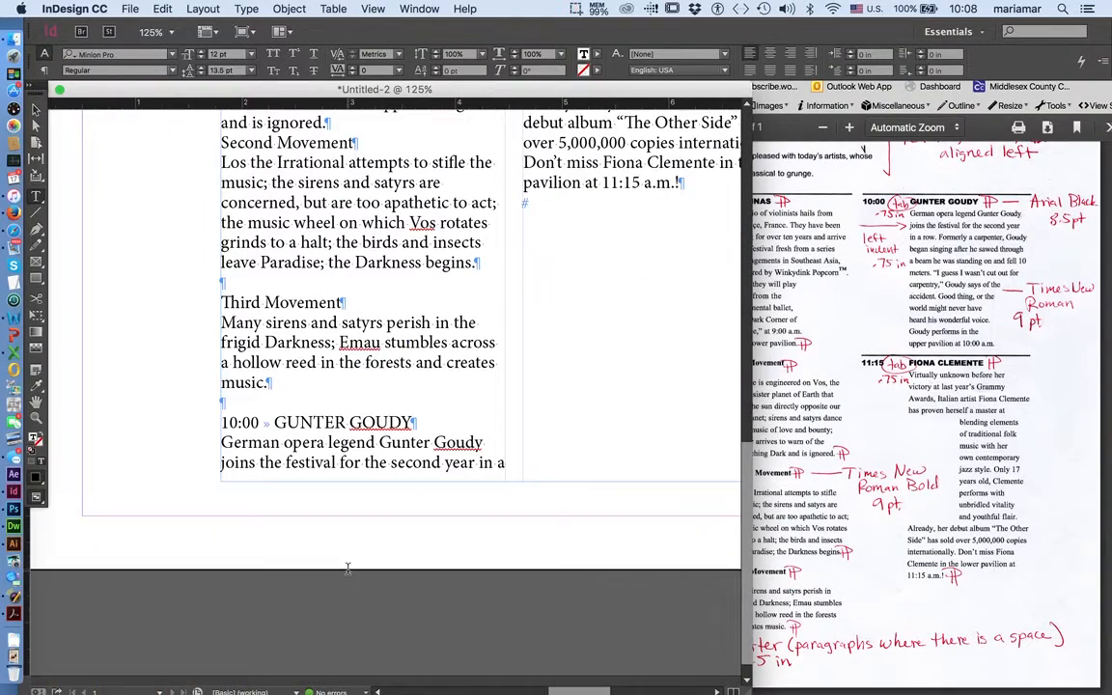
{"action": "left_click", "coordinate": [232, 286]}
{"action": "key", "text": "BackSpace"}
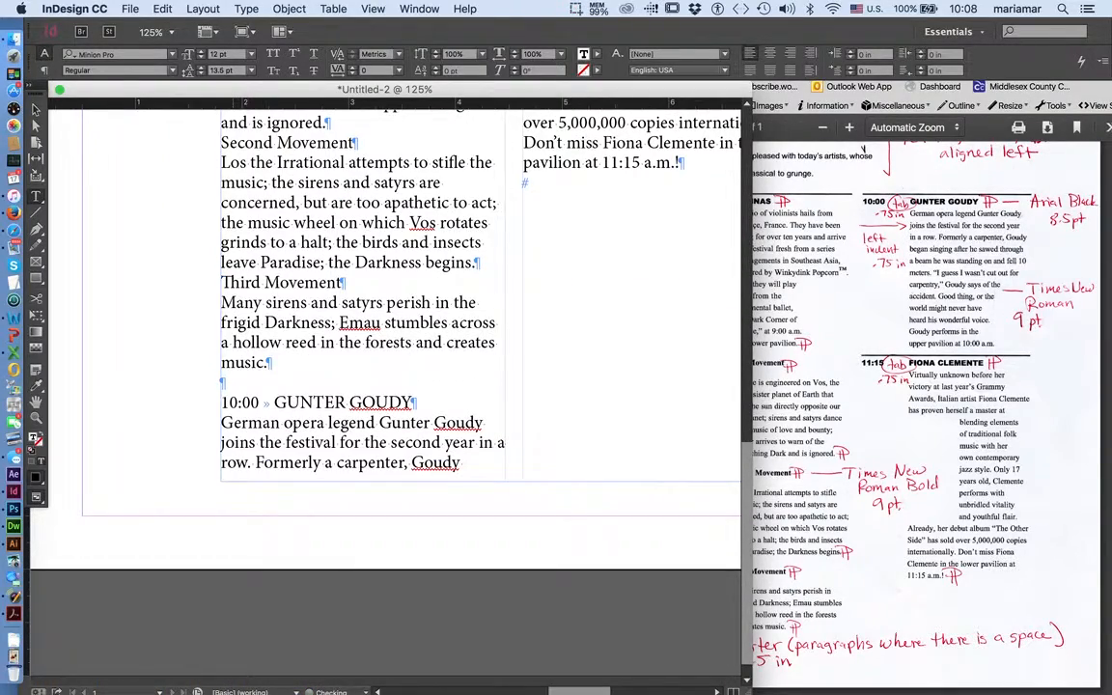
{"action": "left_click", "coordinate": [225, 383]}
{"action": "key", "text": "BackSpace"}
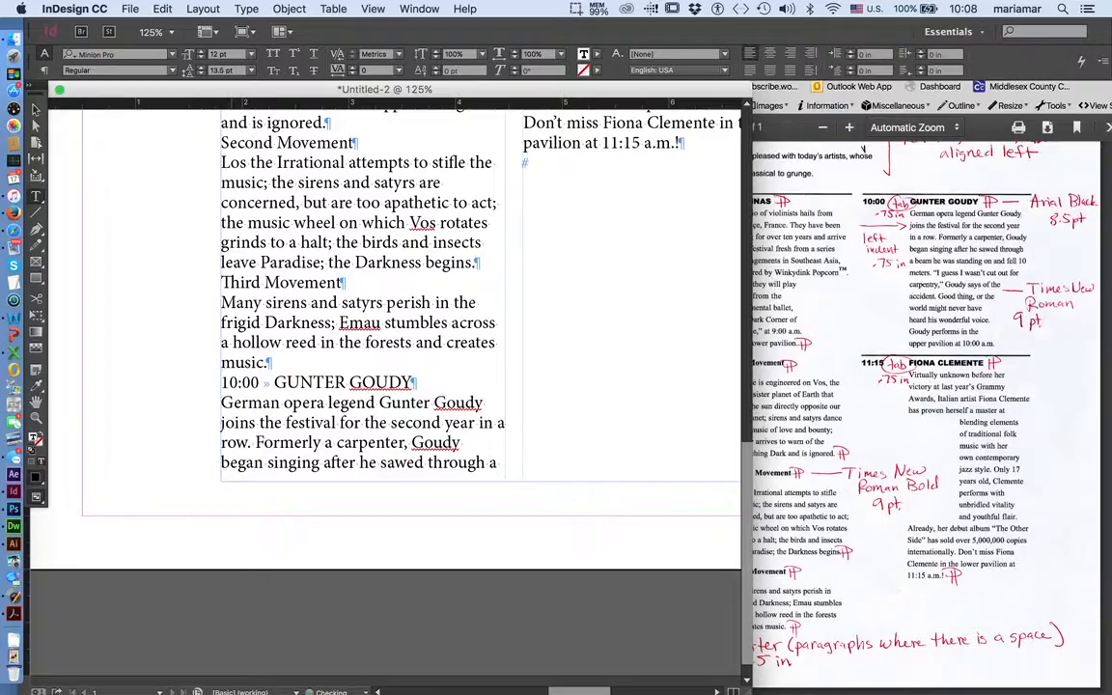
{"action": "scroll", "coordinate": [531, 320], "scroll_direction": "up", "scroll_amount": 10}
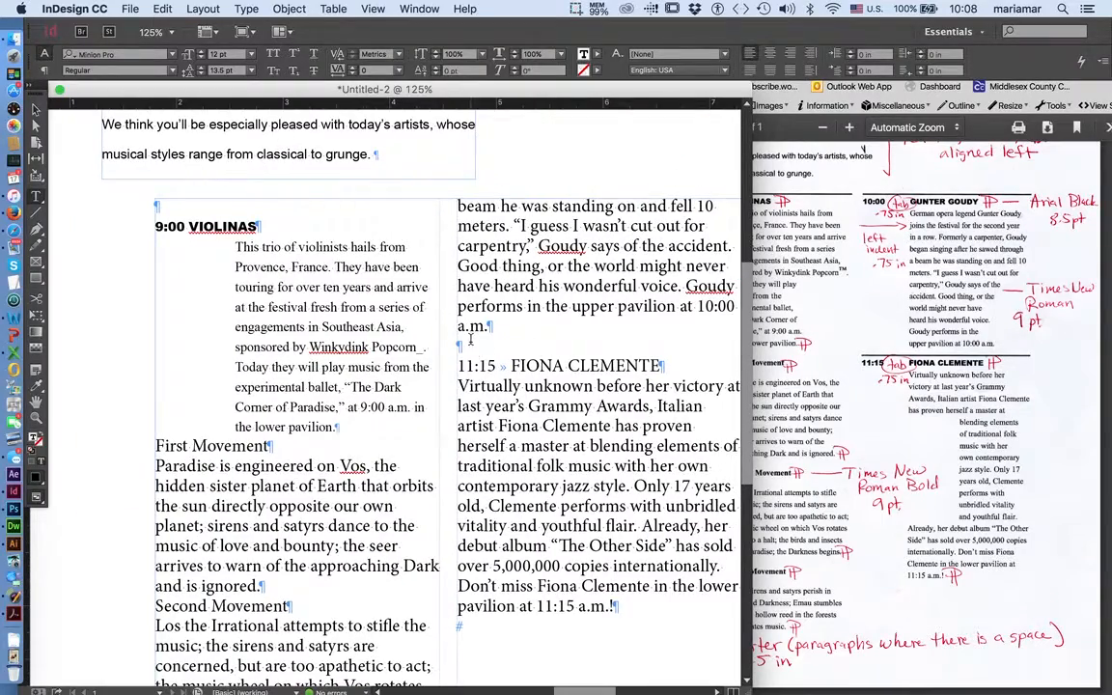
{"action": "left_click", "coordinate": [471, 343]}
{"action": "key", "text": "BackSpace"}
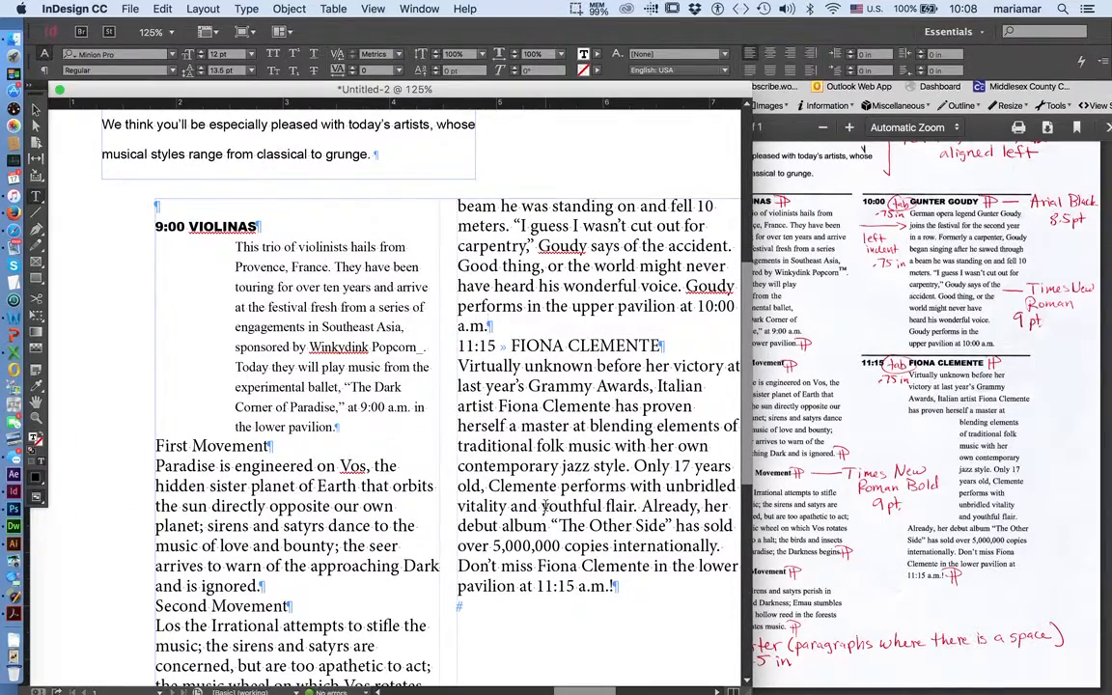
Set the space after the VIOLINAS description paragraph to 0.125 in.
{"action": "scroll", "coordinate": [546, 506], "scroll_direction": "down", "scroll_amount": 9}
{"action": "scroll", "coordinate": [545, 506], "scroll_direction": "up", "scroll_amount": 10}
{"action": "scroll", "coordinate": [545, 506], "scroll_direction": "left", "scroll_amount": 2}
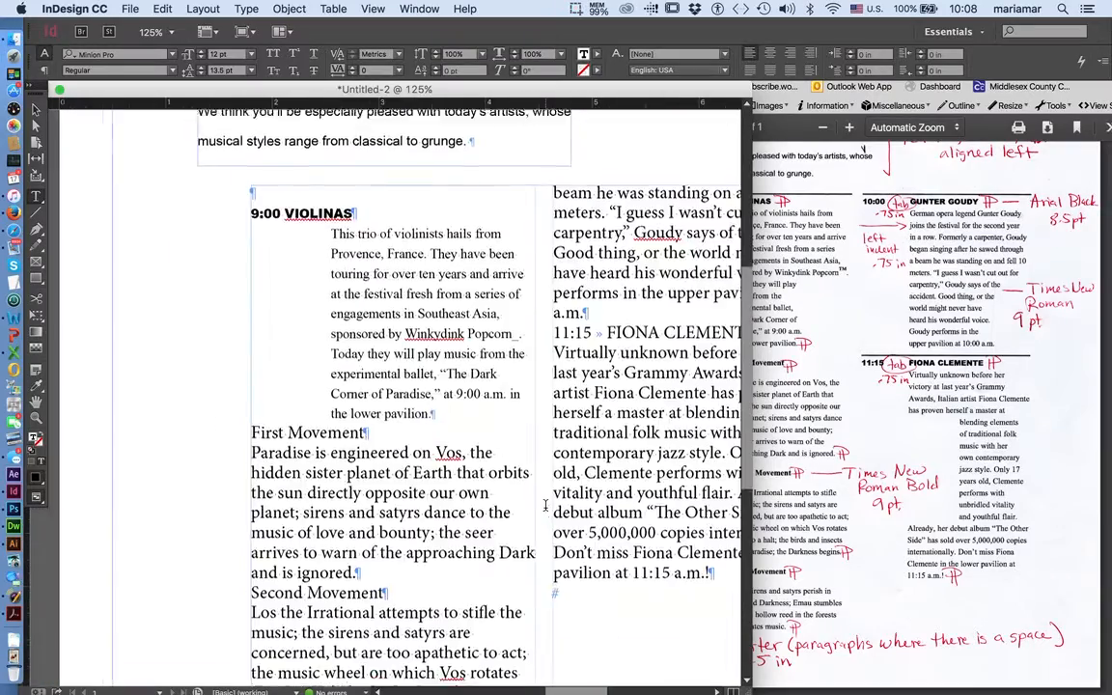
{"action": "scroll", "coordinate": [546, 506], "scroll_direction": "up", "scroll_amount": 4}
{"action": "scroll", "coordinate": [545, 506], "scroll_direction": "right", "scroll_amount": 1}
{"action": "scroll", "coordinate": [435, 473], "scroll_direction": "down", "scroll_amount": 3}
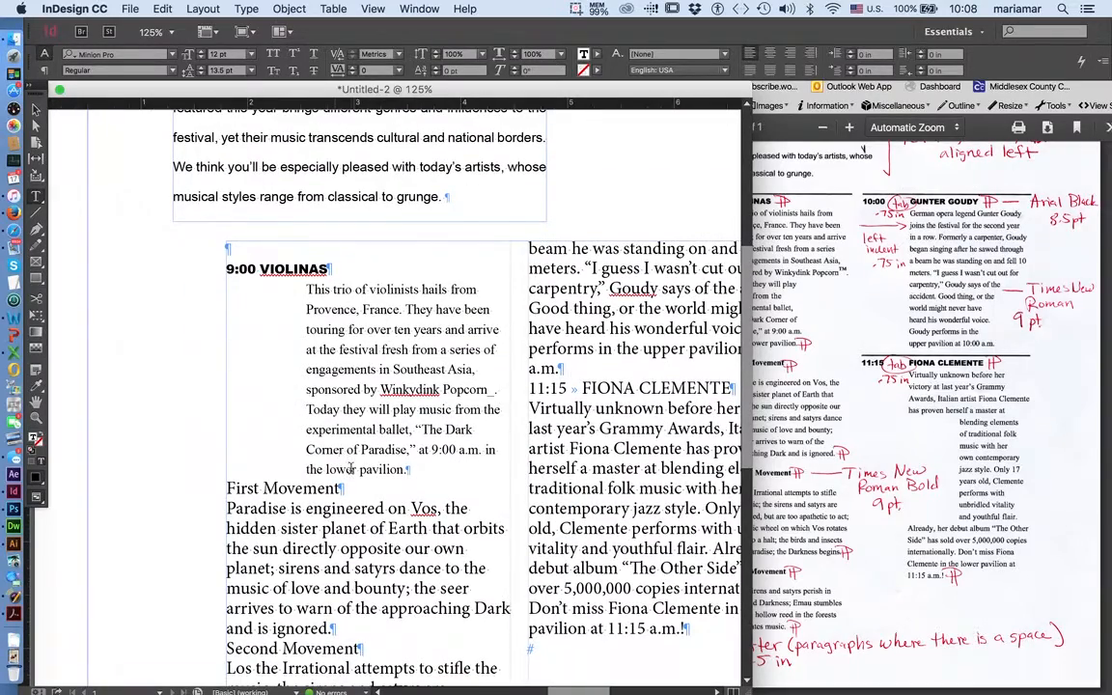
{"action": "left_click", "coordinate": [317, 425]}
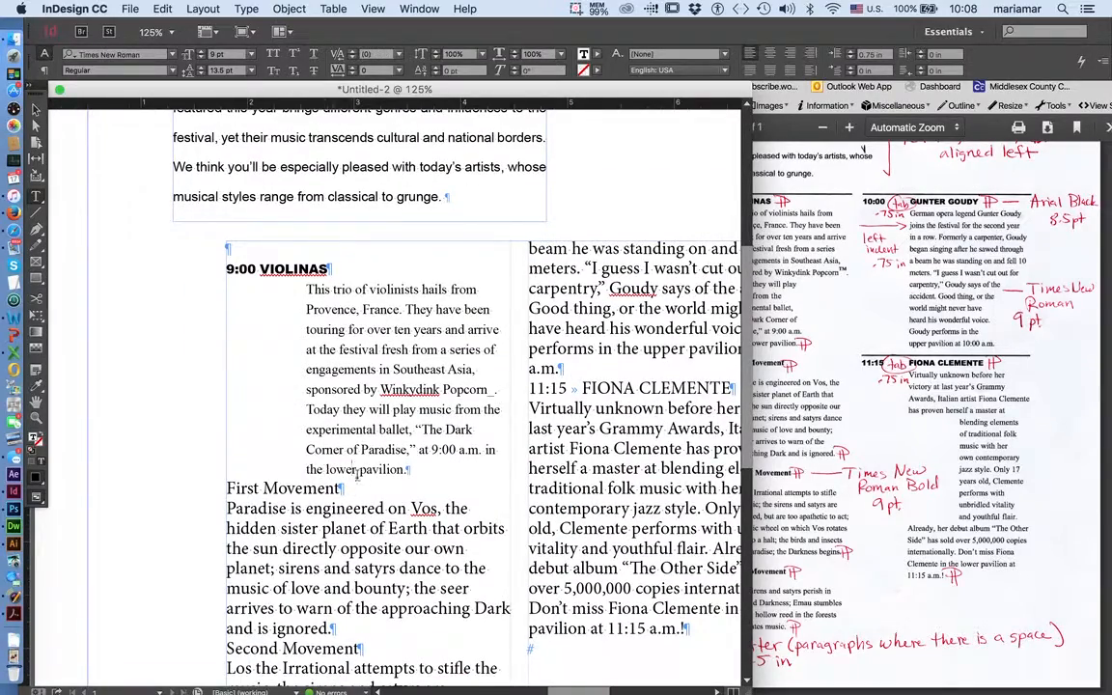
{"action": "left_click", "coordinate": [347, 368]}
{"action": "left_click", "coordinate": [43, 72]}
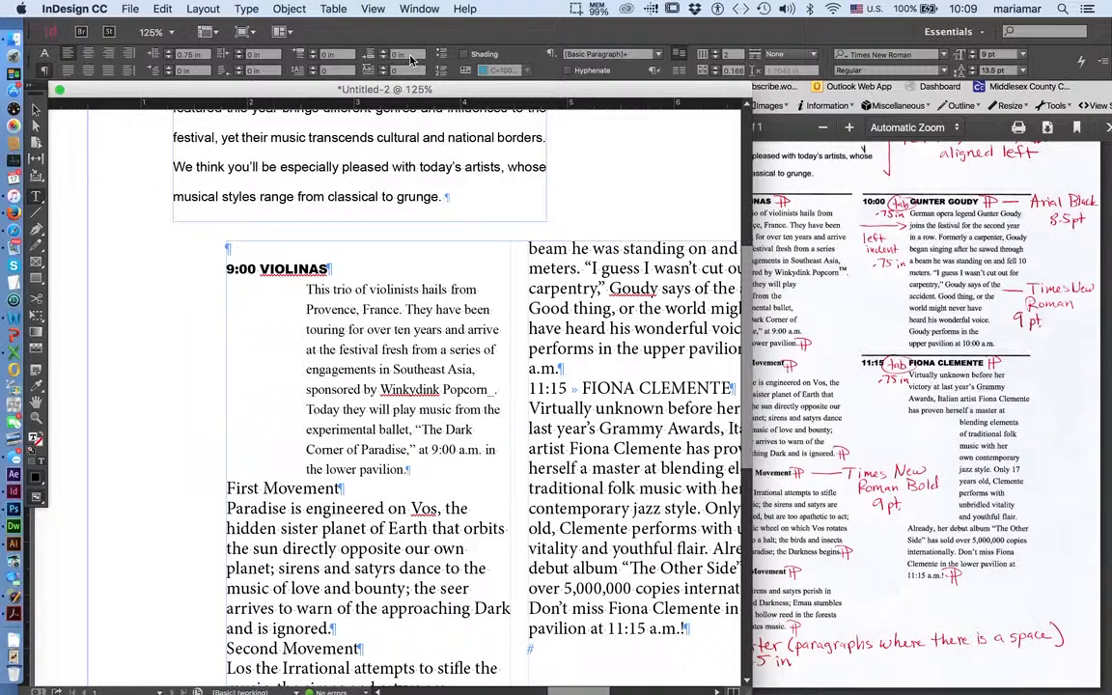
{"action": "left_click", "coordinate": [369, 55]}
{"action": "type", "text": "125"}
{"action": "key", "text": "Return"}
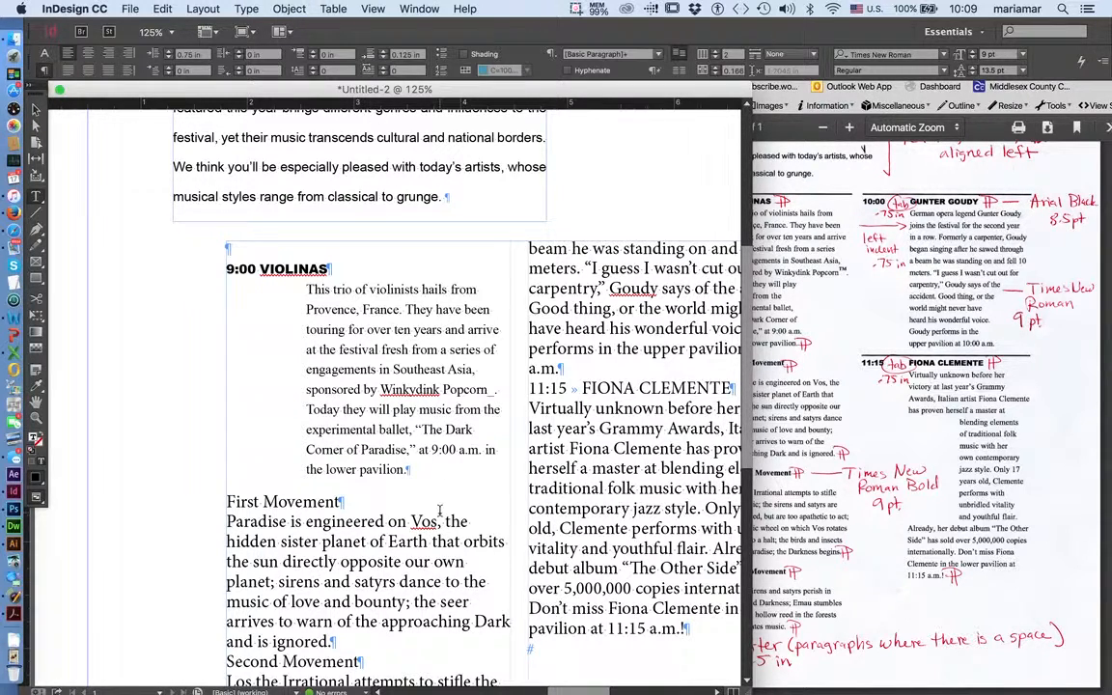
{"action": "scroll", "coordinate": [440, 512], "scroll_direction": "down", "scroll_amount": 2}
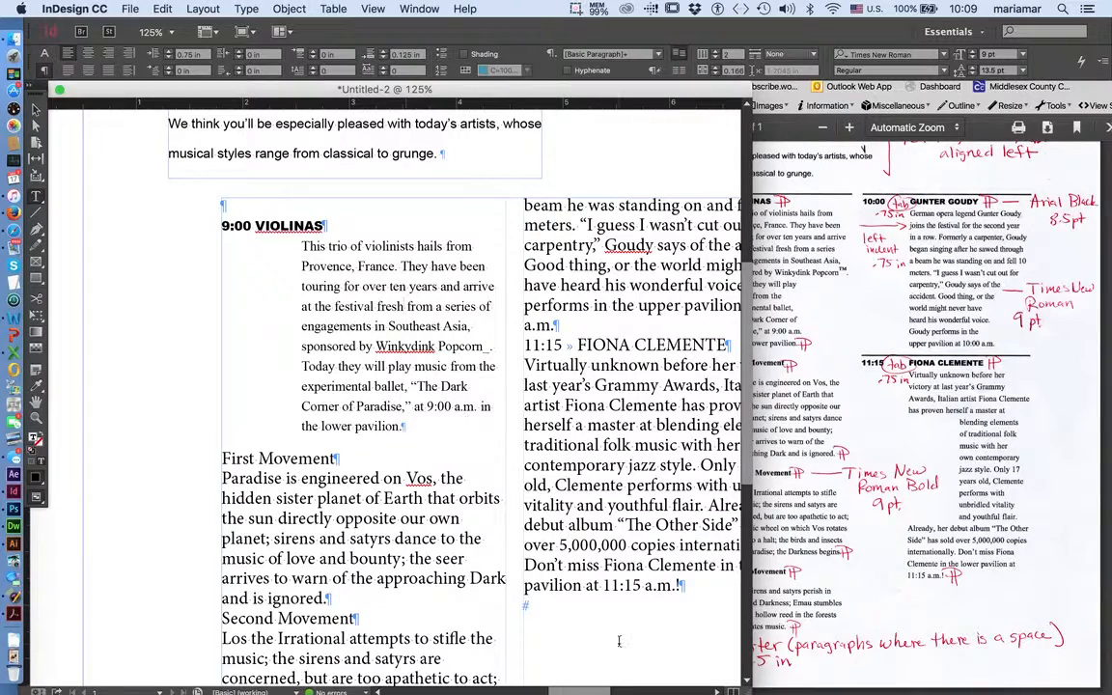
{"action": "scroll", "coordinate": [287, 539], "scroll_direction": "down", "scroll_amount": 4}
{"action": "scroll", "coordinate": [287, 539], "scroll_direction": "down", "scroll_amount": 2}
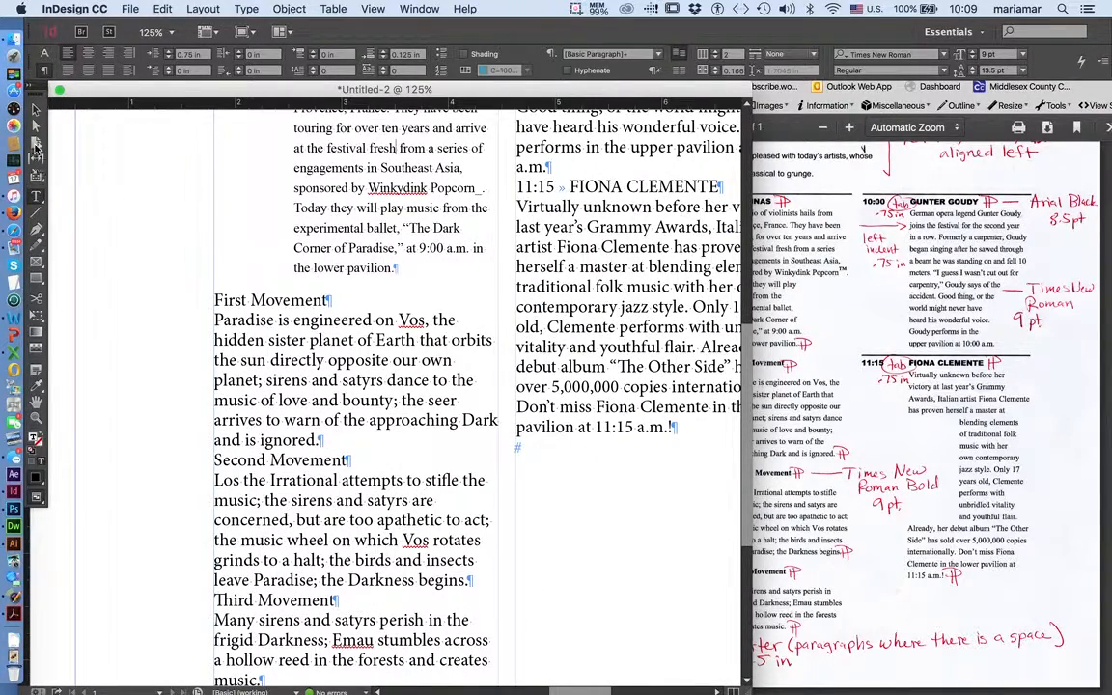
Copy the VIOLINAS description's paragraph and text formatting onto the First Movement description with the Eyedropper.
{"action": "left_click", "coordinate": [36, 390]}
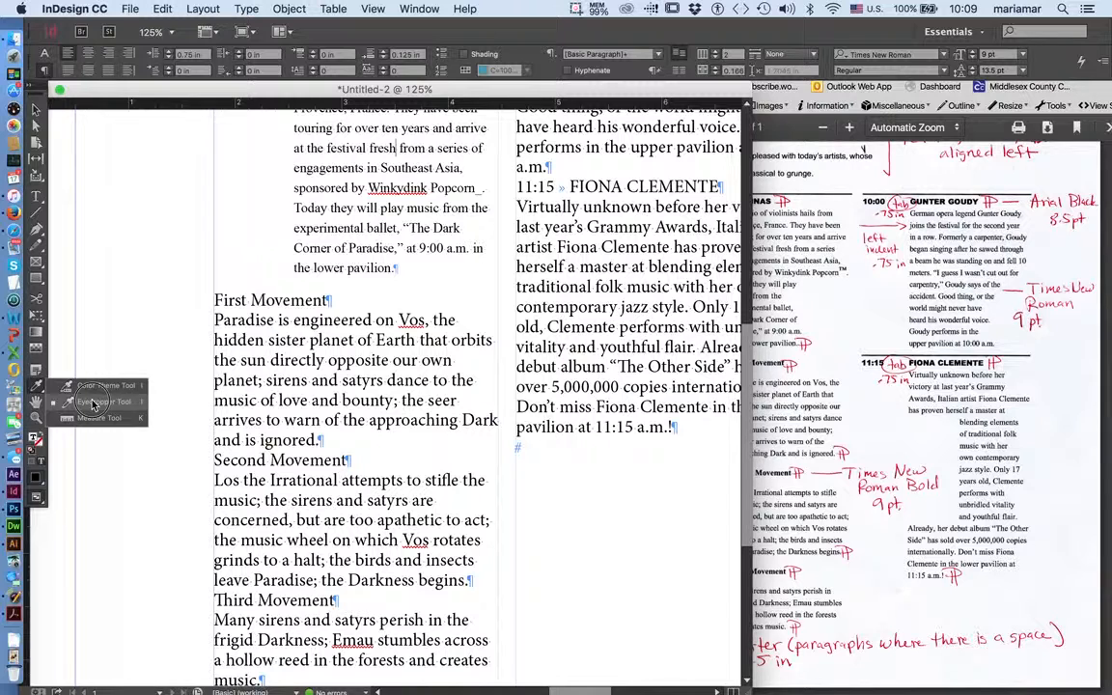
{"action": "left_click", "coordinate": [94, 403]}
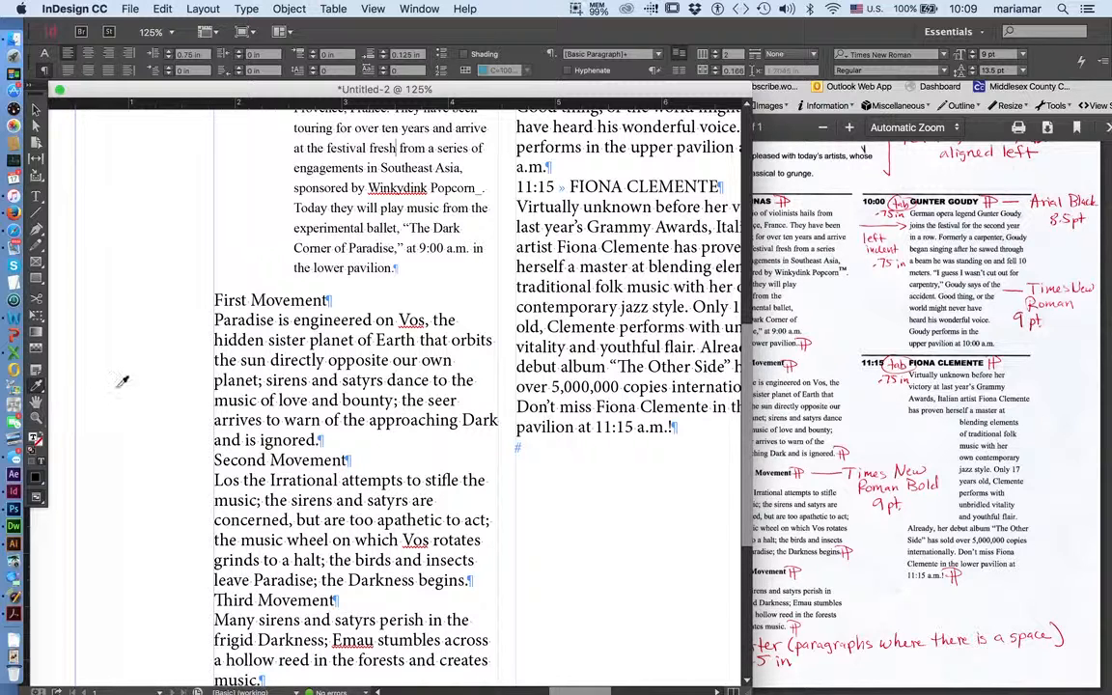
{"action": "left_click", "coordinate": [313, 223]}
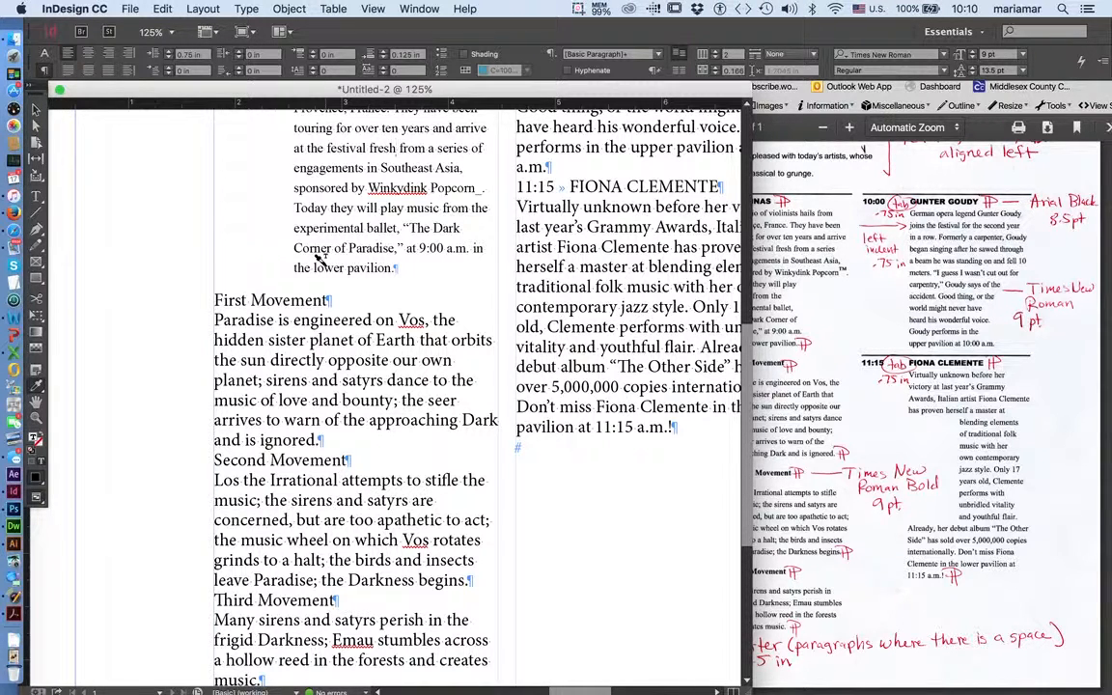
{"action": "left_click", "coordinate": [311, 359]}
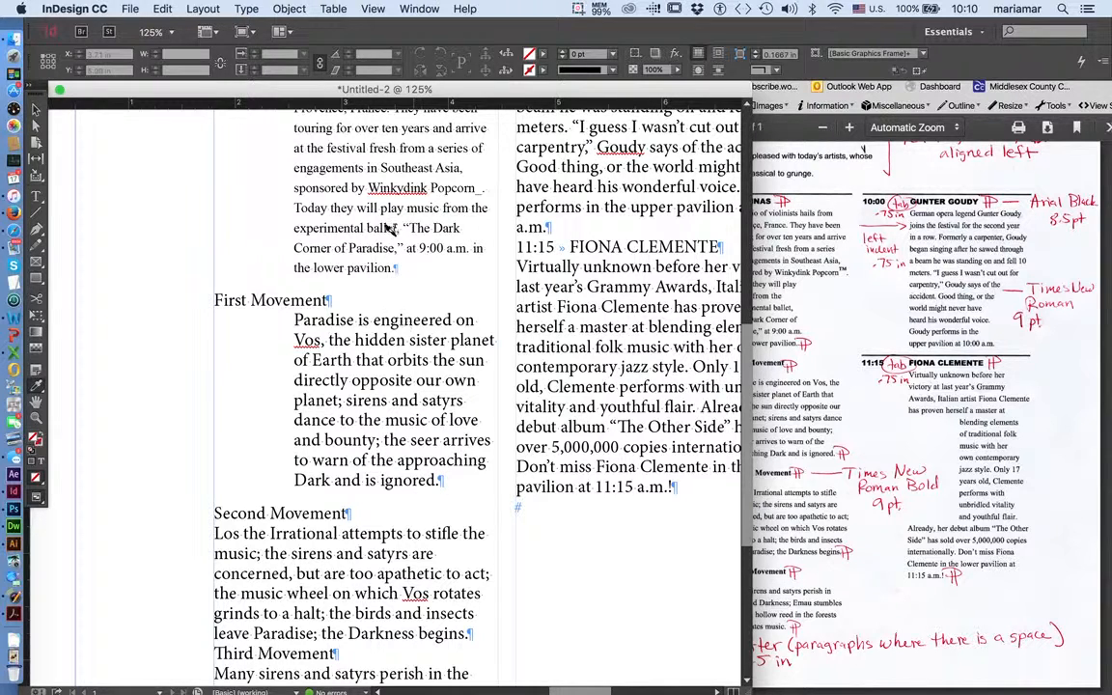
{"action": "left_click", "coordinate": [442, 480]}
{"action": "left_click_drag", "start_coordinate": [441, 480], "coordinate": [292, 326]}
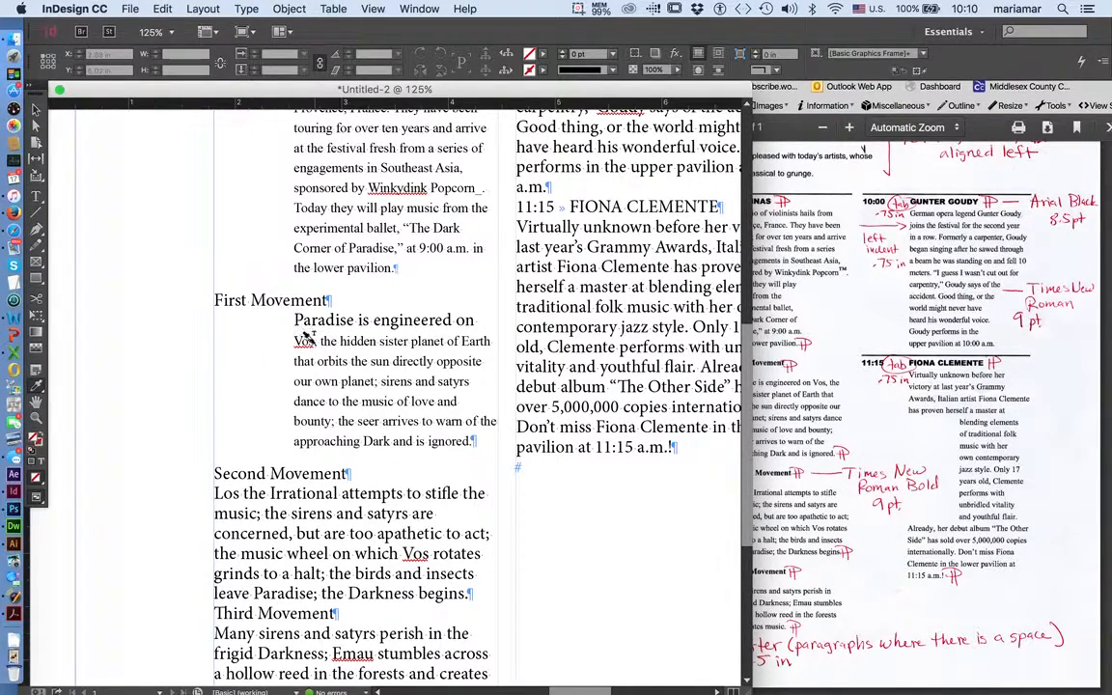
{"action": "left_click_drag", "start_coordinate": [292, 315], "coordinate": [319, 341]}
Try to copy the description formatting onto the Second and Third Movement text with the Eyedropper, and undo it.
{"action": "scroll", "coordinate": [321, 514], "scroll_direction": "down", "scroll_amount": 4}
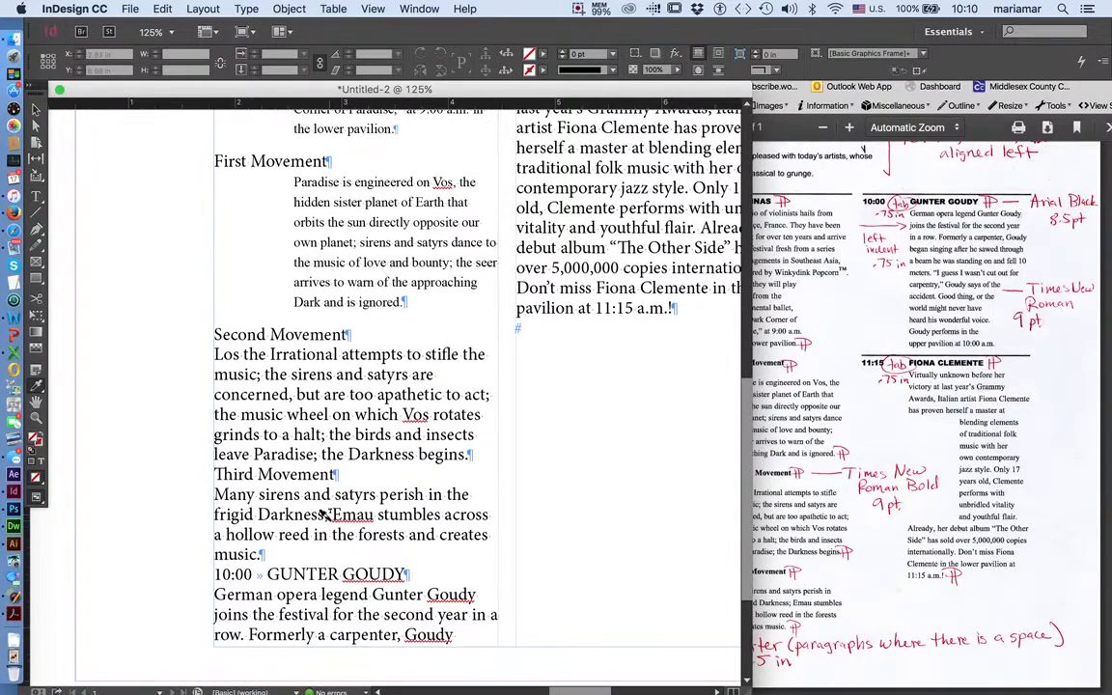
{"action": "left_click", "coordinate": [259, 551]}
{"action": "left_click_drag", "start_coordinate": [259, 551], "coordinate": [208, 365]}
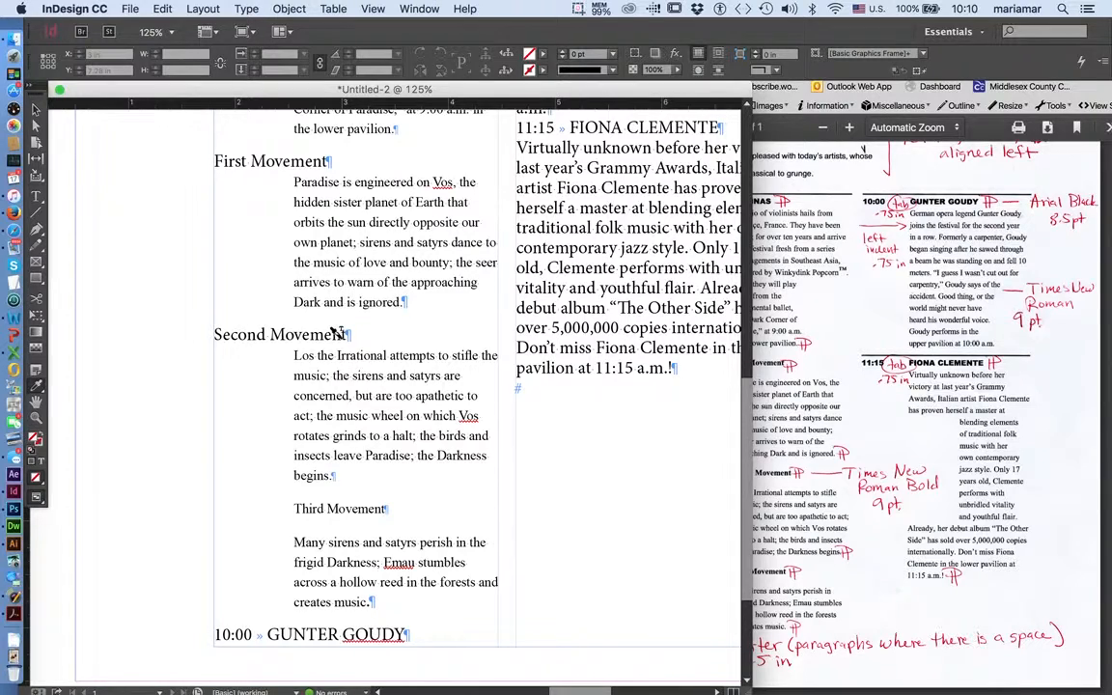
{"action": "left_click", "coordinate": [291, 332]}
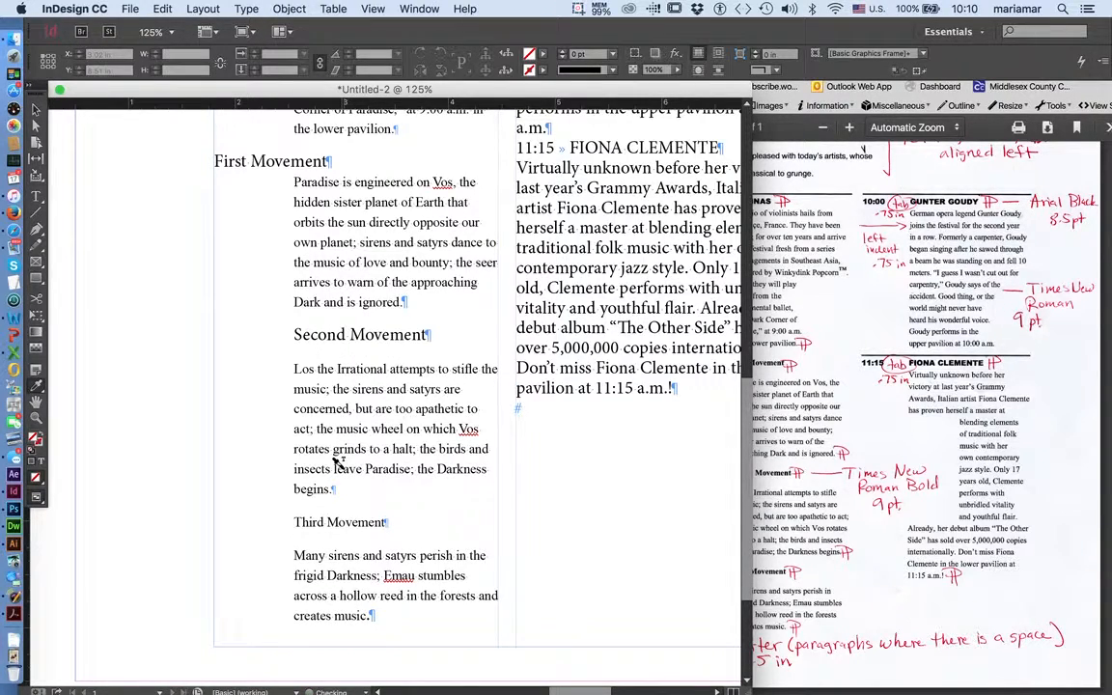
{"action": "key", "text": "z"}
{"action": "key", "text": "super+z"}
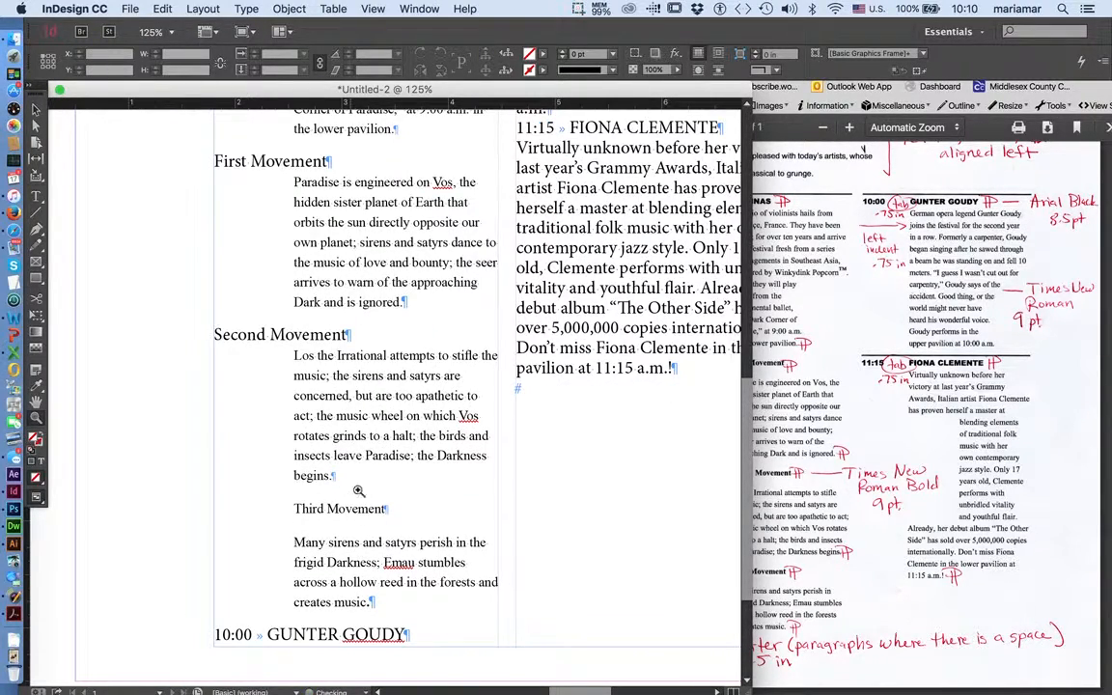
{"action": "scroll", "coordinate": [348, 529], "scroll_direction": "up", "scroll_amount": 2}
{"action": "scroll", "coordinate": [393, 586], "scroll_direction": "up", "scroll_amount": 3}
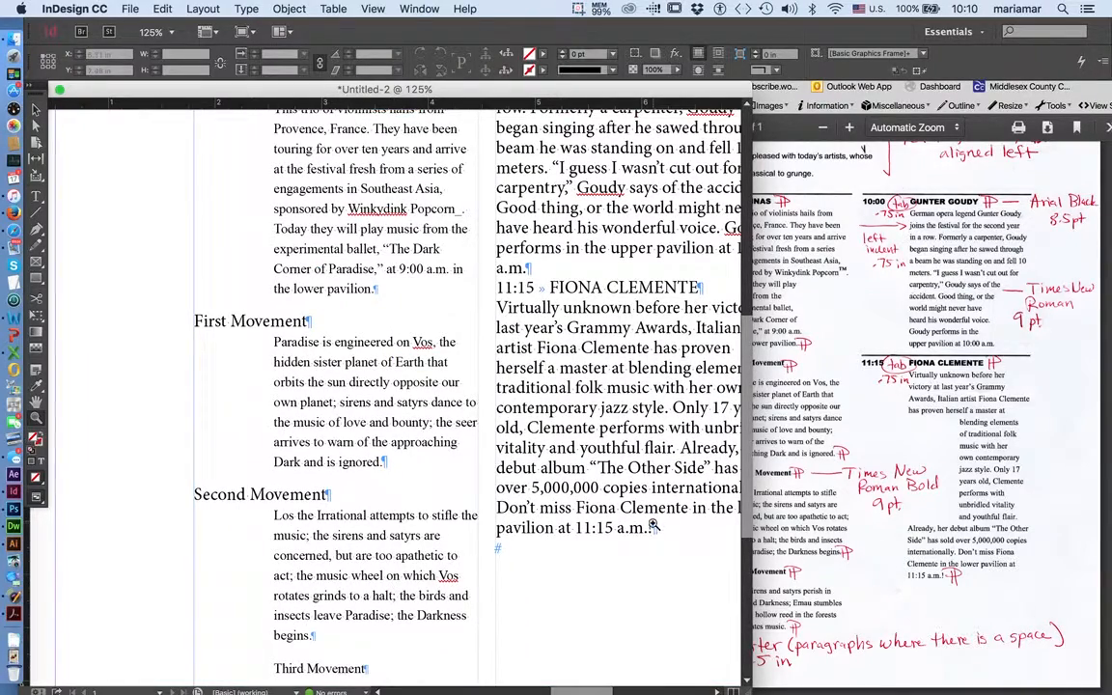
{"action": "left_click_drag", "start_coordinate": [653, 524], "coordinate": [498, 300]}
{"action": "scroll", "coordinate": [572, 422], "scroll_direction": "down", "scroll_amount": 4}
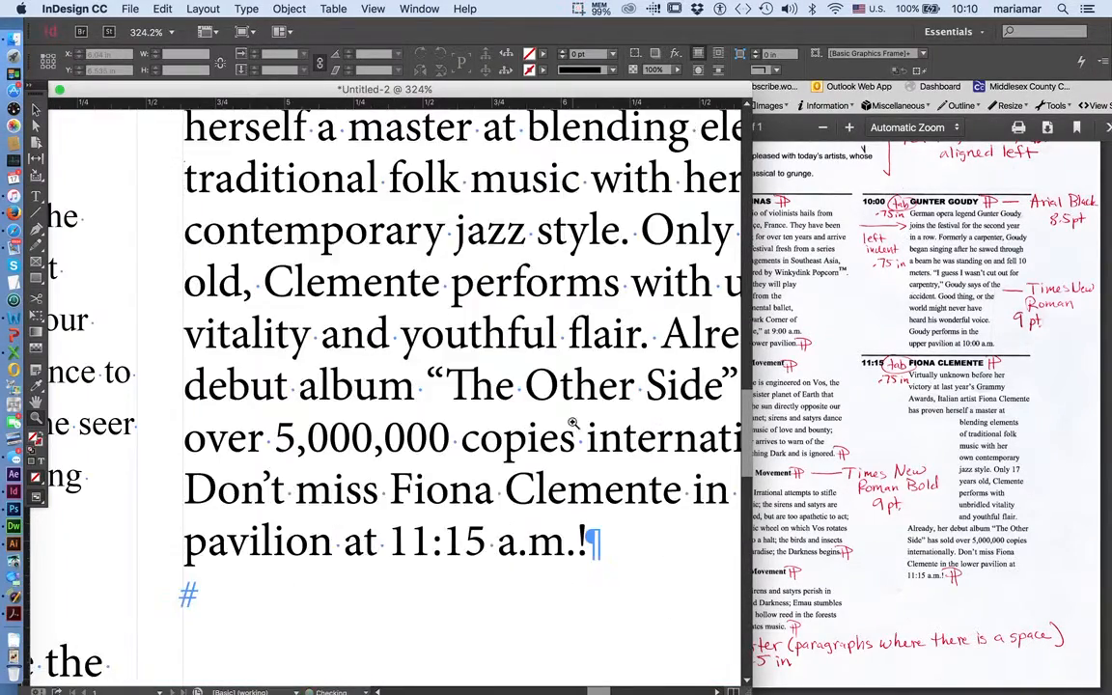
{"action": "key", "text": "super+minus"}
{"action": "key", "text": "super+minus"}
{"action": "key", "text": "super+minus"}
{"action": "key", "text": "super+minus"}
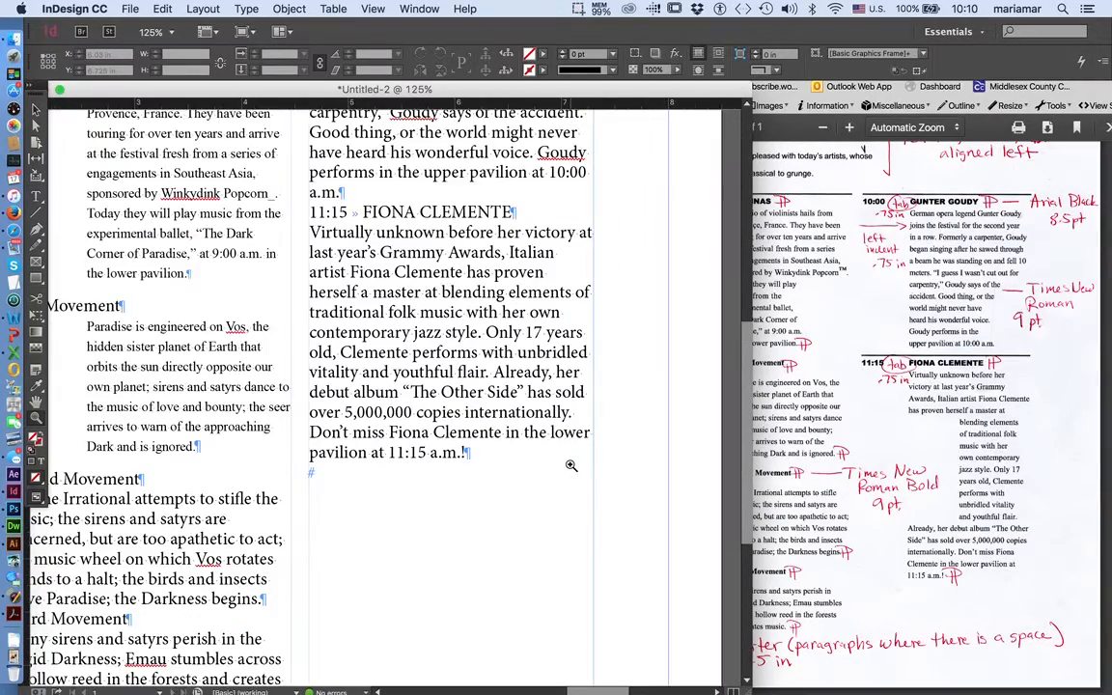
Apply the First Movement description's paragraph formatting to the Second Movement, Third Movement, 10:00 and 11:15 descriptions with the Eyedropper.
{"action": "key", "text": "super+minus"}
{"action": "key", "text": "super+minus"}
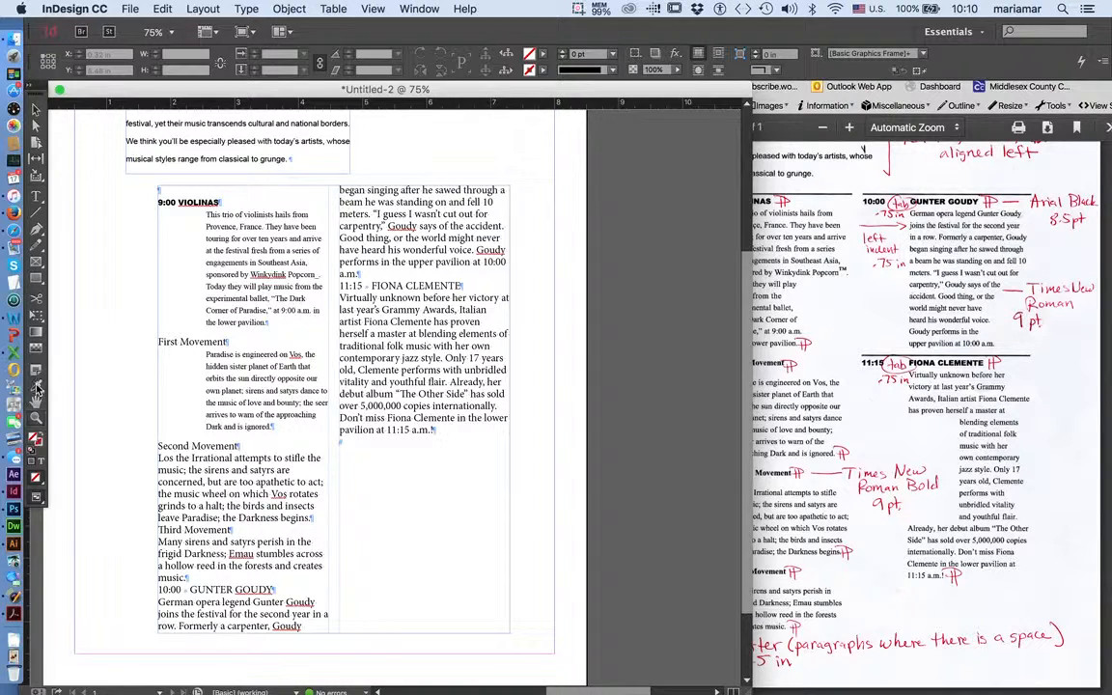
{"action": "left_click", "coordinate": [260, 390]}
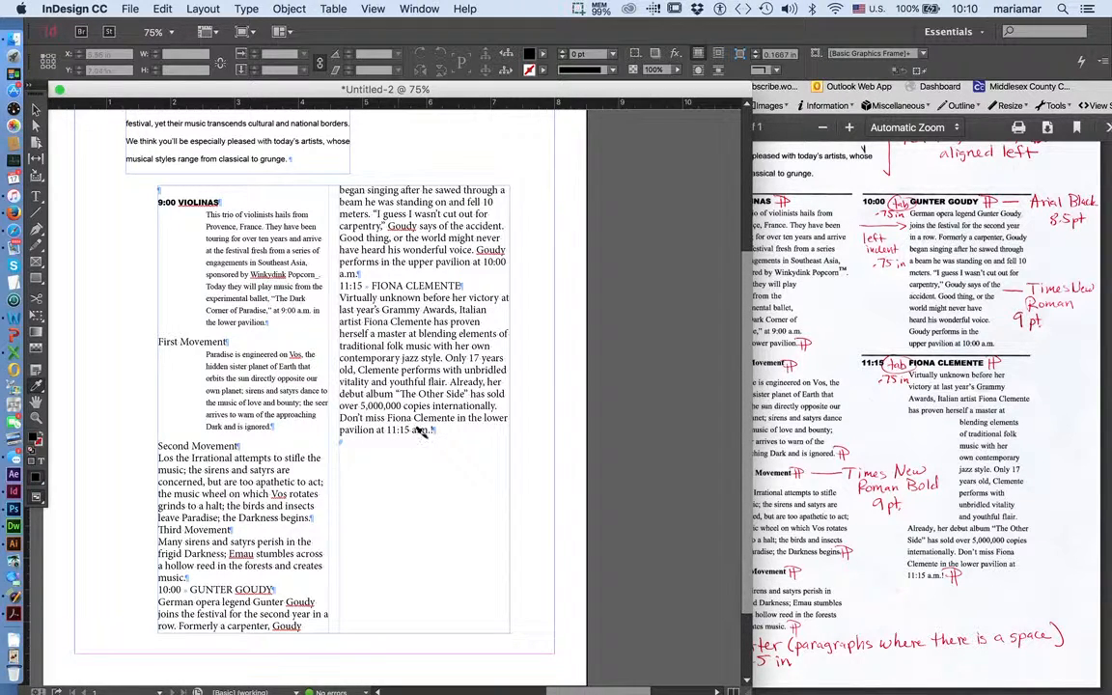
{"action": "left_click", "coordinate": [368, 370]}
{"action": "left_click", "coordinate": [392, 216]}
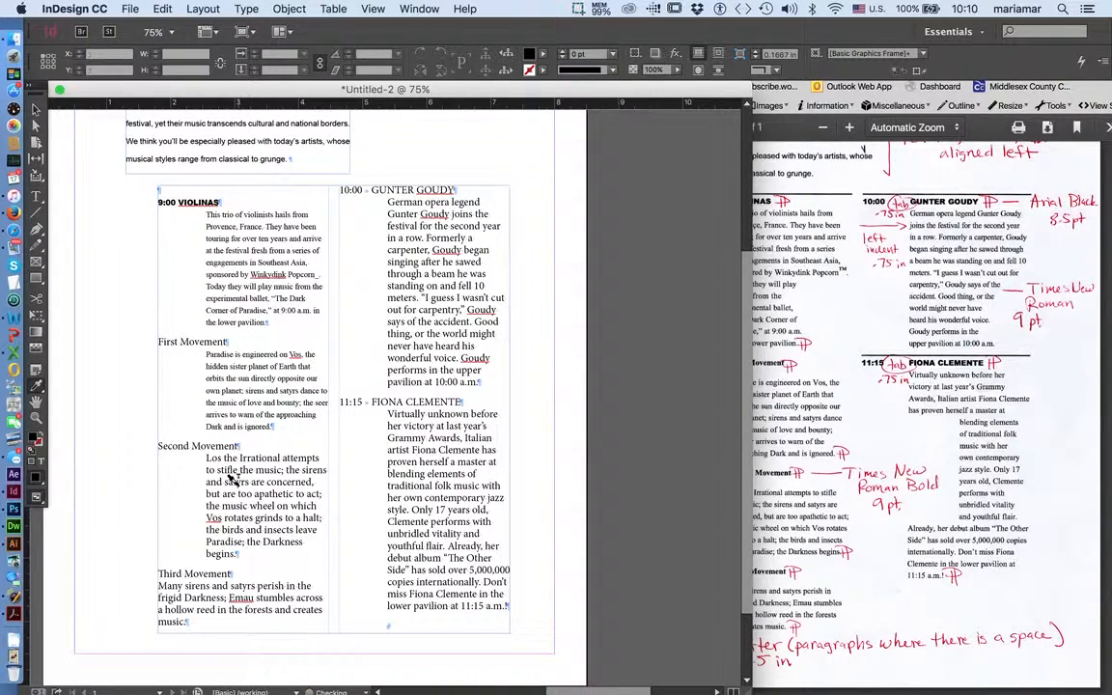
{"action": "left_click", "coordinate": [214, 589]}
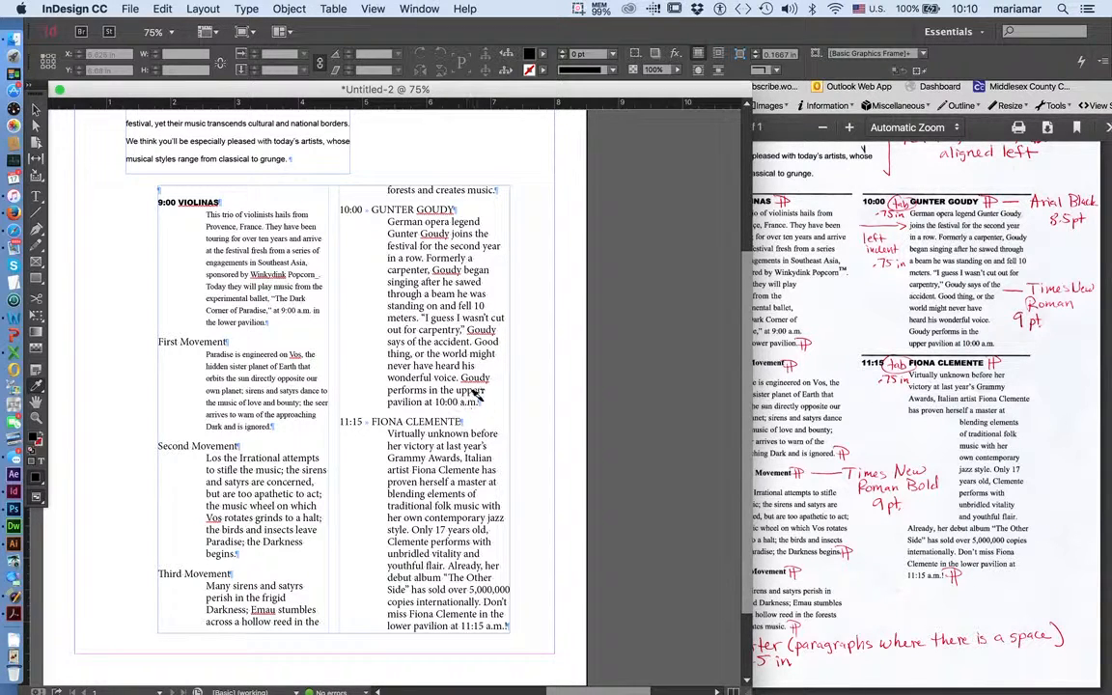
Set the text from the Second Movement description through the end of the story to Times New Roman Regular, 9 pt.
{"action": "left_click", "coordinate": [38, 195]}
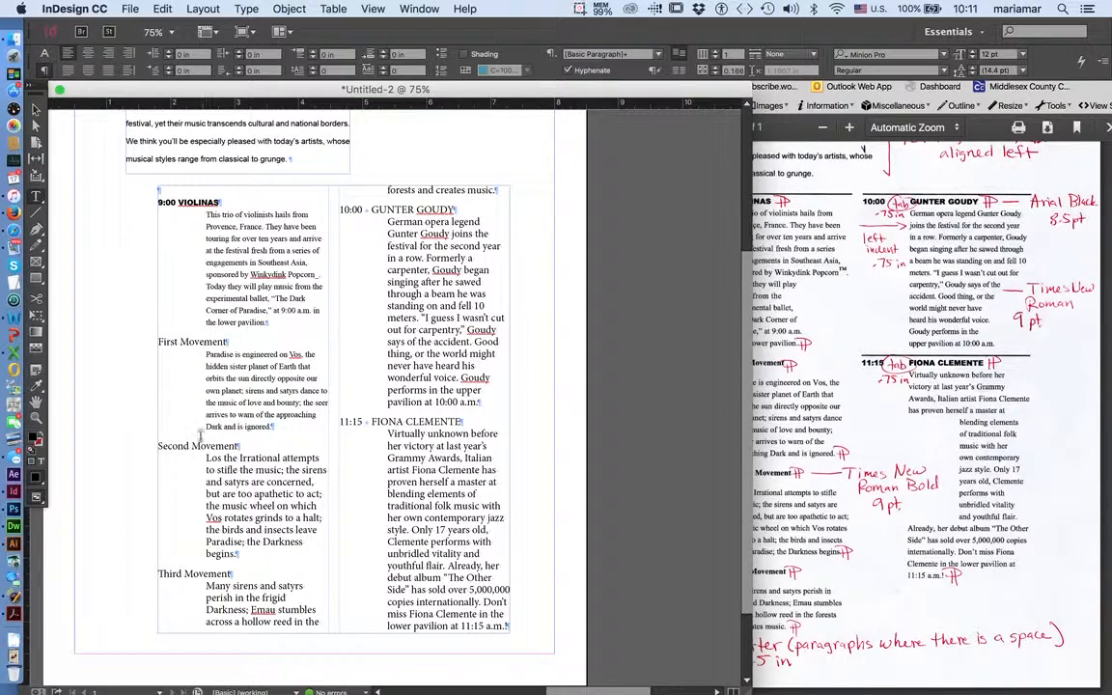
{"action": "left_click_drag", "start_coordinate": [174, 456], "coordinate": [502, 637]}
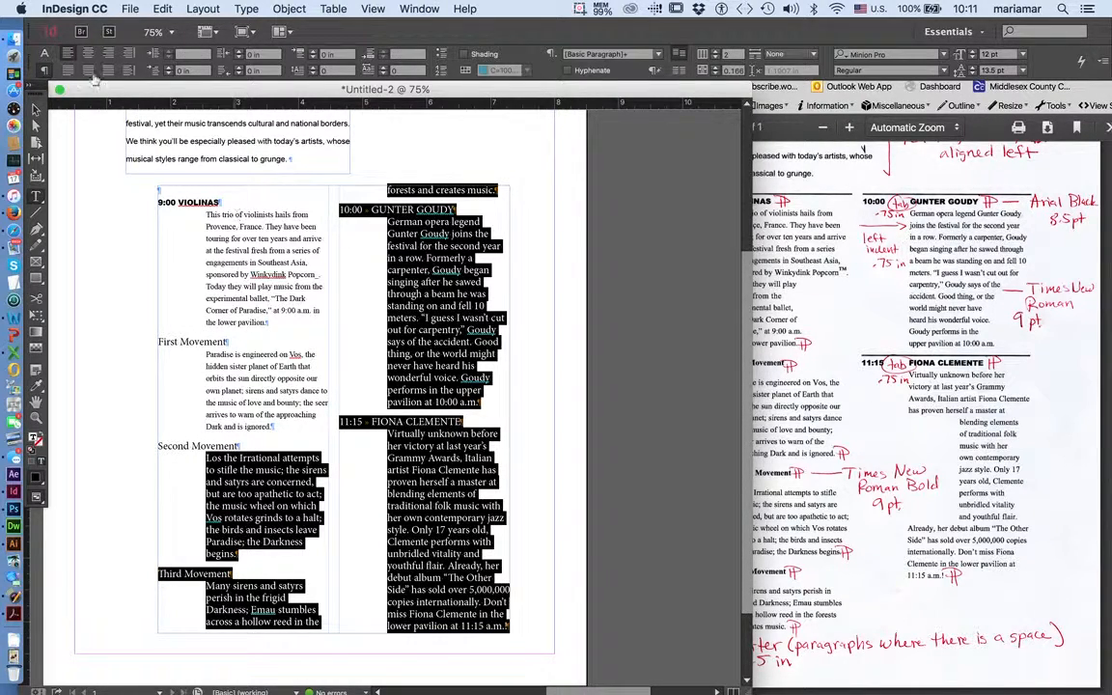
{"action": "left_click", "coordinate": [50, 54]}
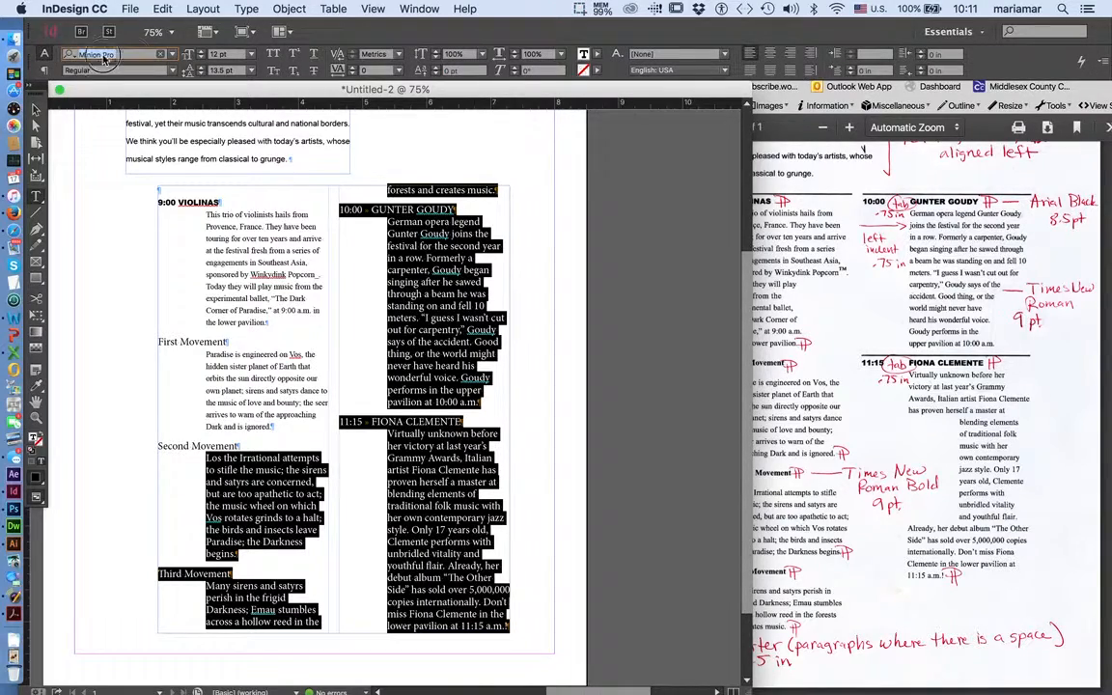
{"action": "type", "text": "Times"}
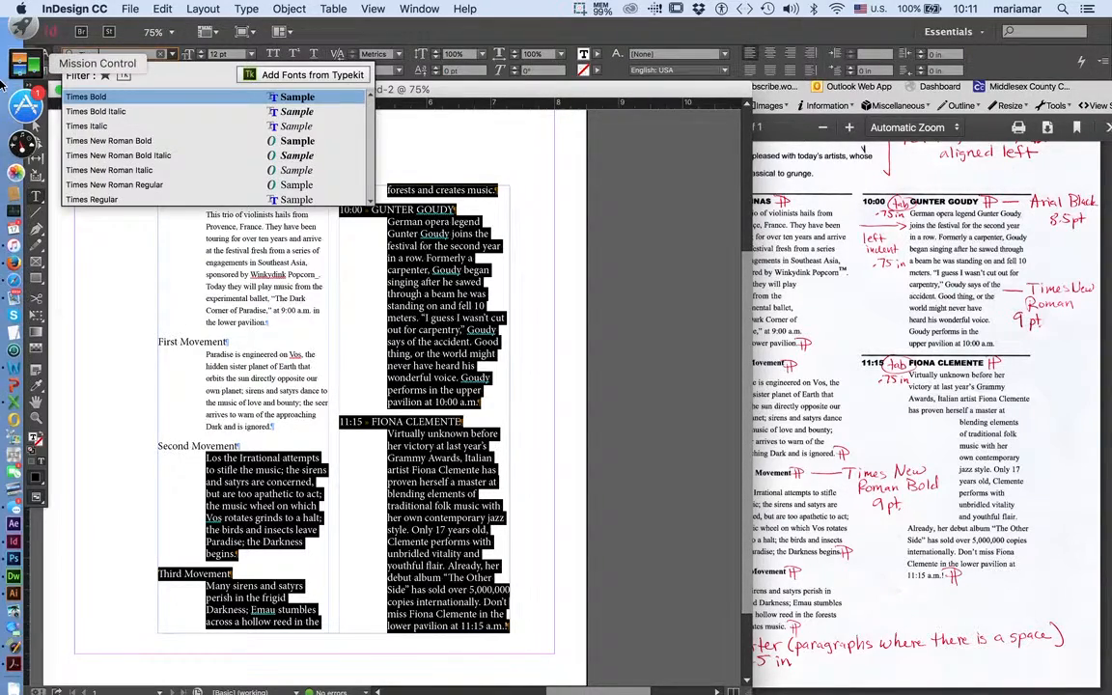
{"action": "key", "text": "Down"}
{"action": "key", "text": "Down"}
{"action": "key", "text": "Down"}
{"action": "key", "text": "Down"}
{"action": "key", "text": "Down"}
{"action": "key", "text": "Down"}
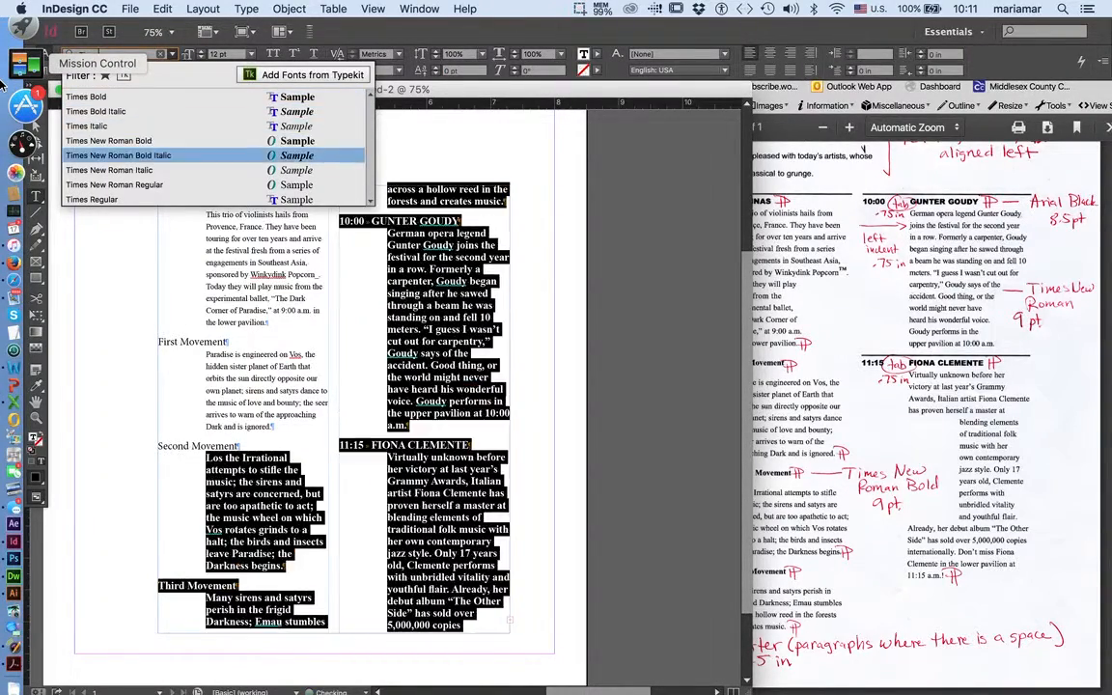
{"action": "key", "text": "Return"}
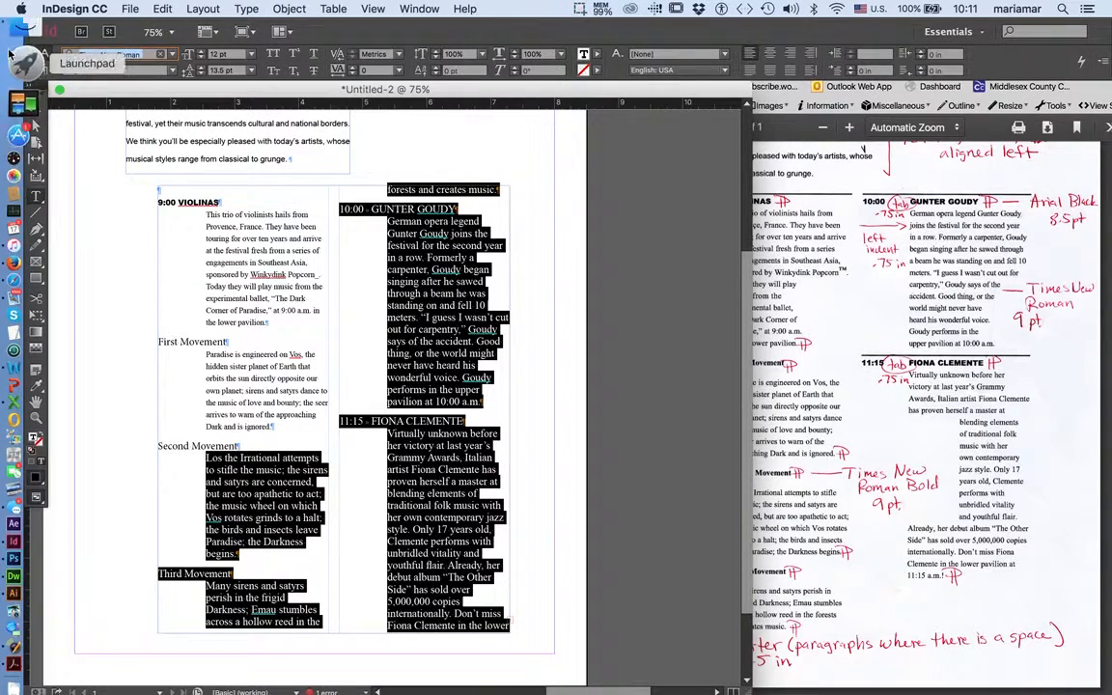
{"action": "key", "text": "Tab"}
{"action": "type", "text": "9"}
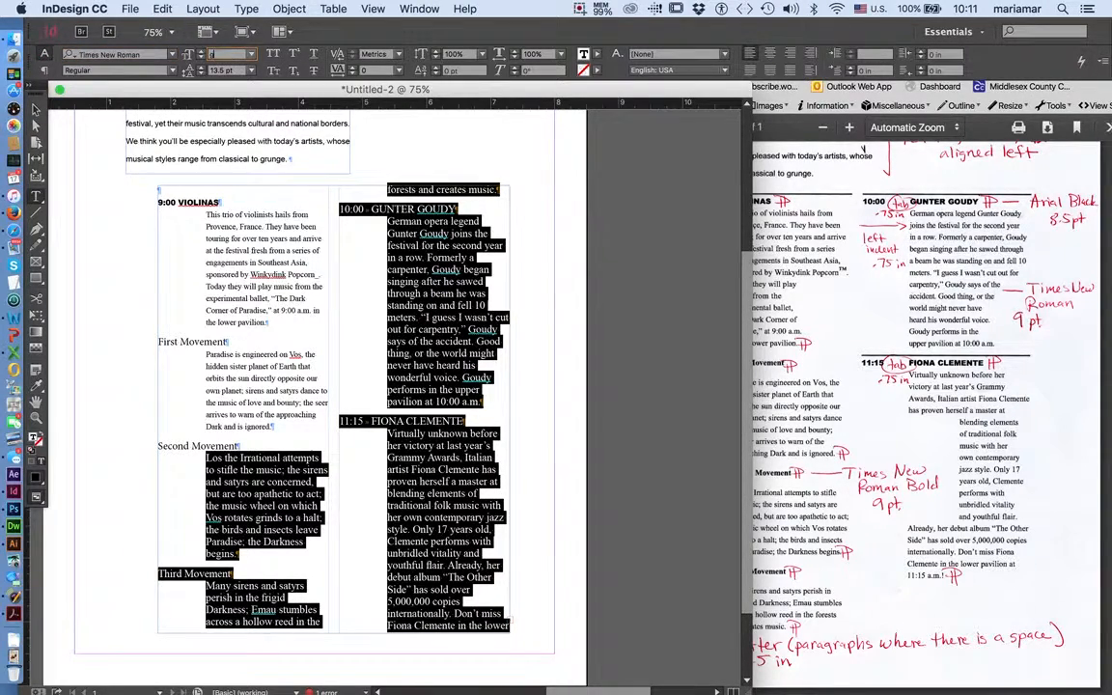
{"action": "key", "text": "Return"}
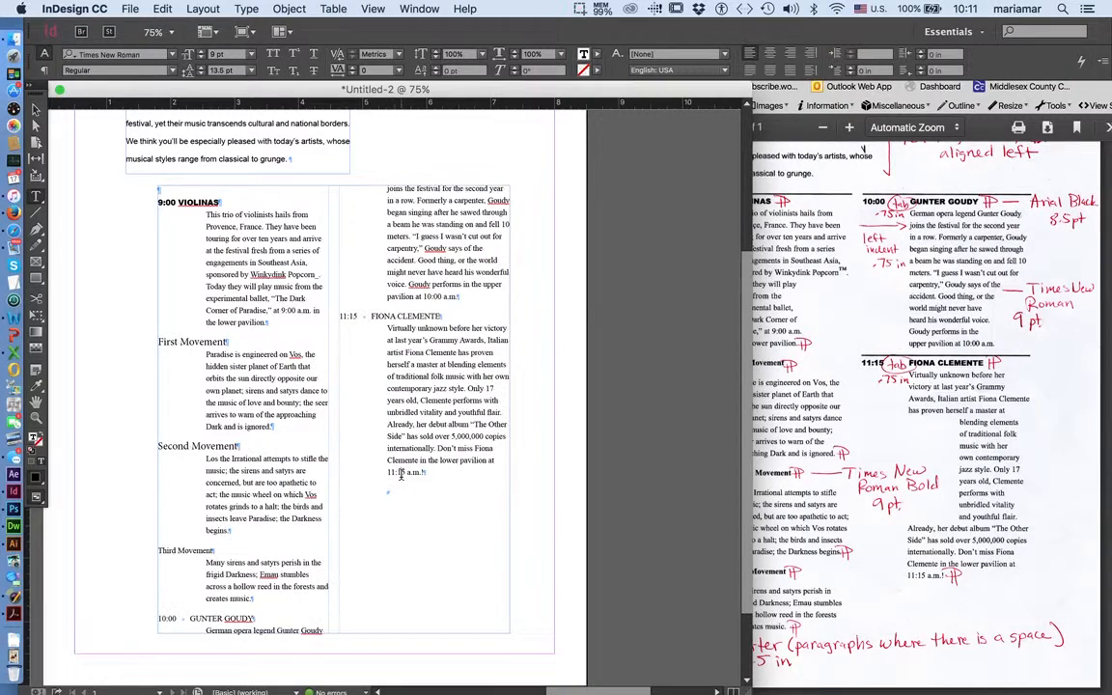
{"action": "left_click", "coordinate": [353, 384]}
{"action": "left_click_drag", "start_coordinate": [440, 316], "coordinate": [343, 316]}
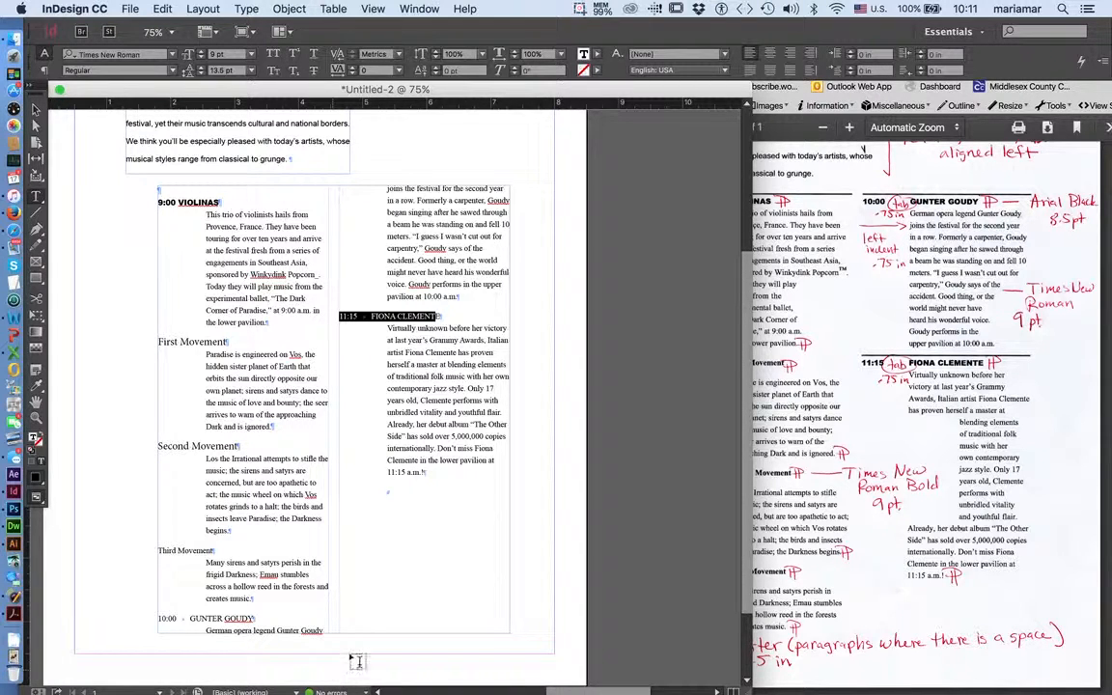
{"action": "left_click", "coordinate": [392, 585]}
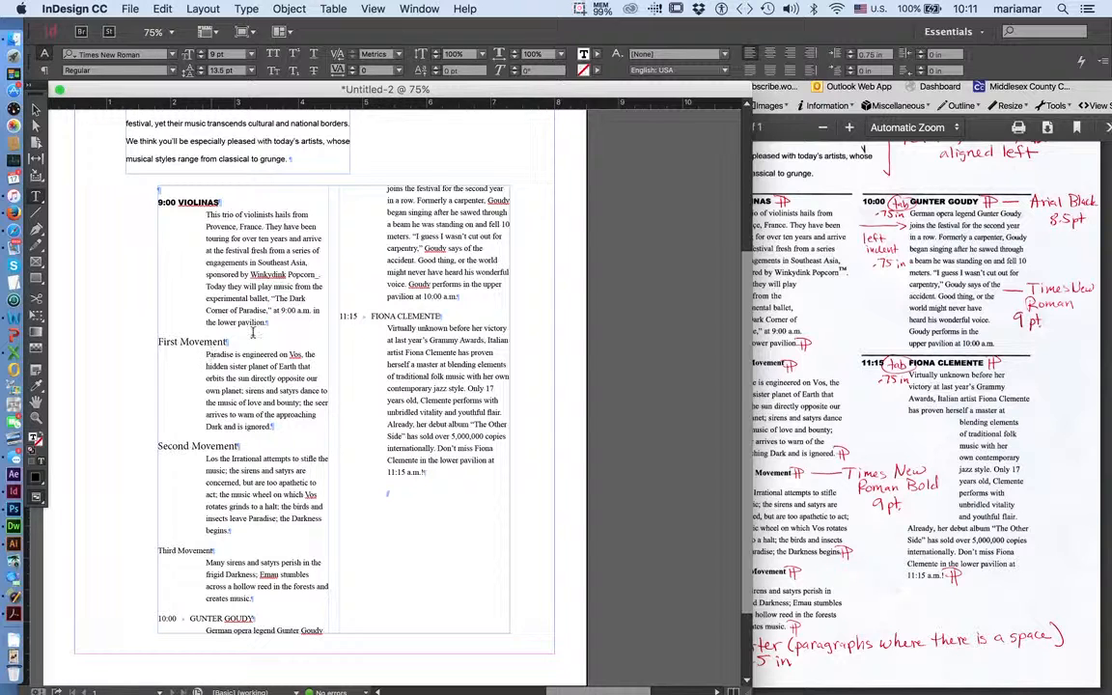
{"action": "left_click_drag", "start_coordinate": [226, 342], "coordinate": [142, 348]}
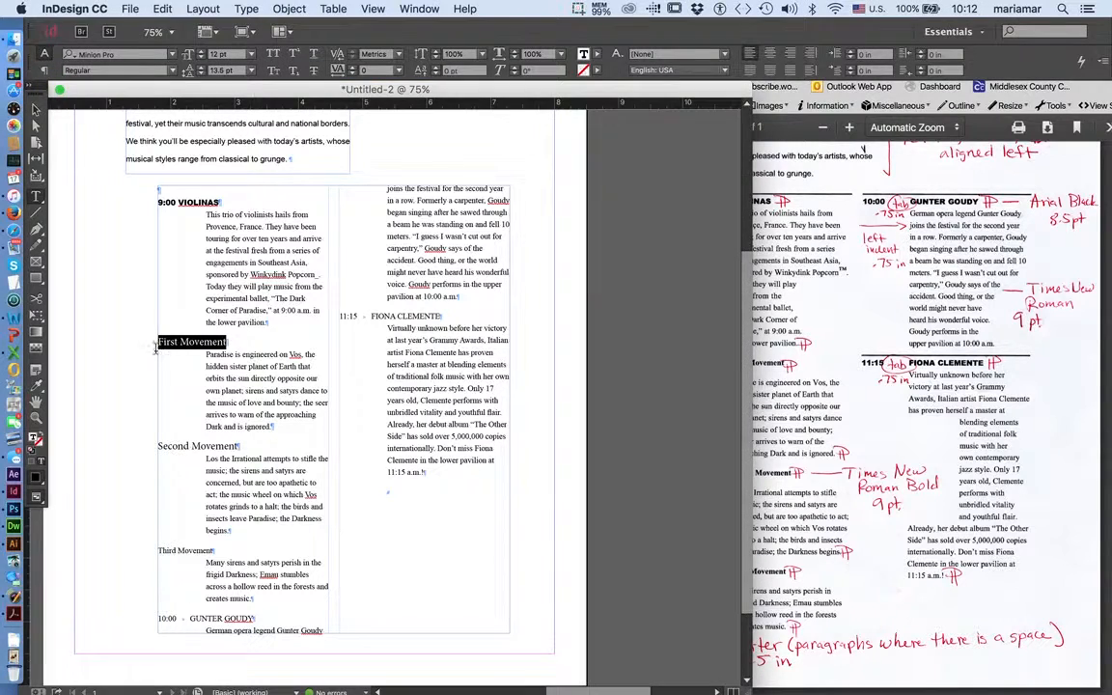
{"action": "left_click", "coordinate": [158, 341]}
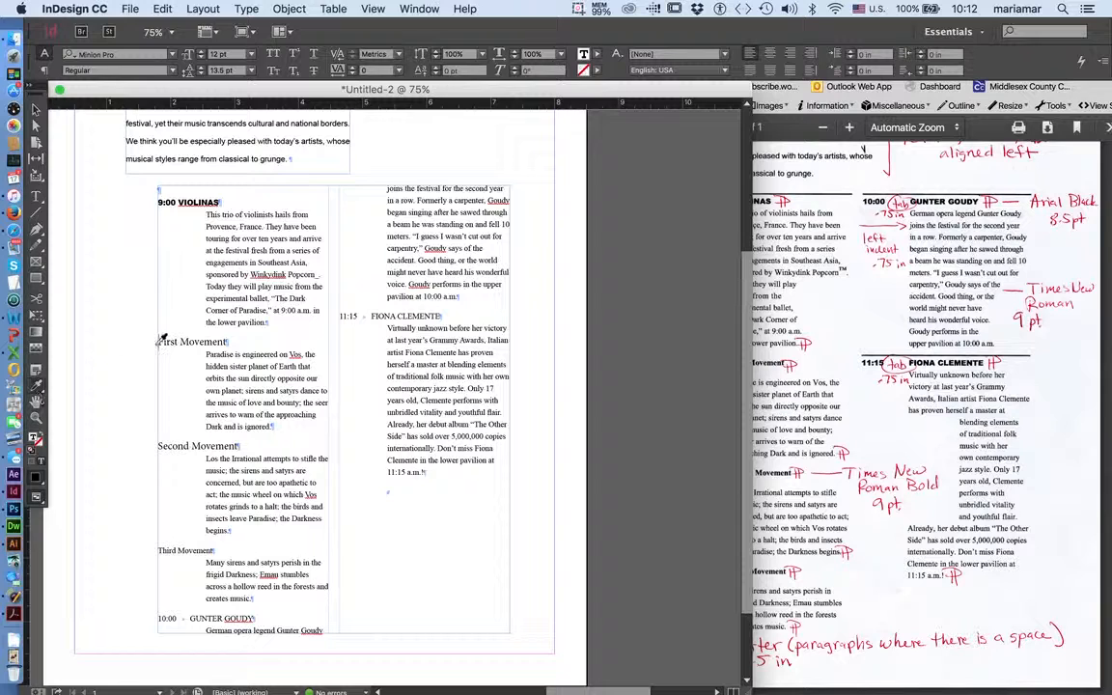
Give the First Movement subheading a 0.75 in left indent and 0.125 in space after.
{"action": "left_click", "coordinate": [223, 342]}
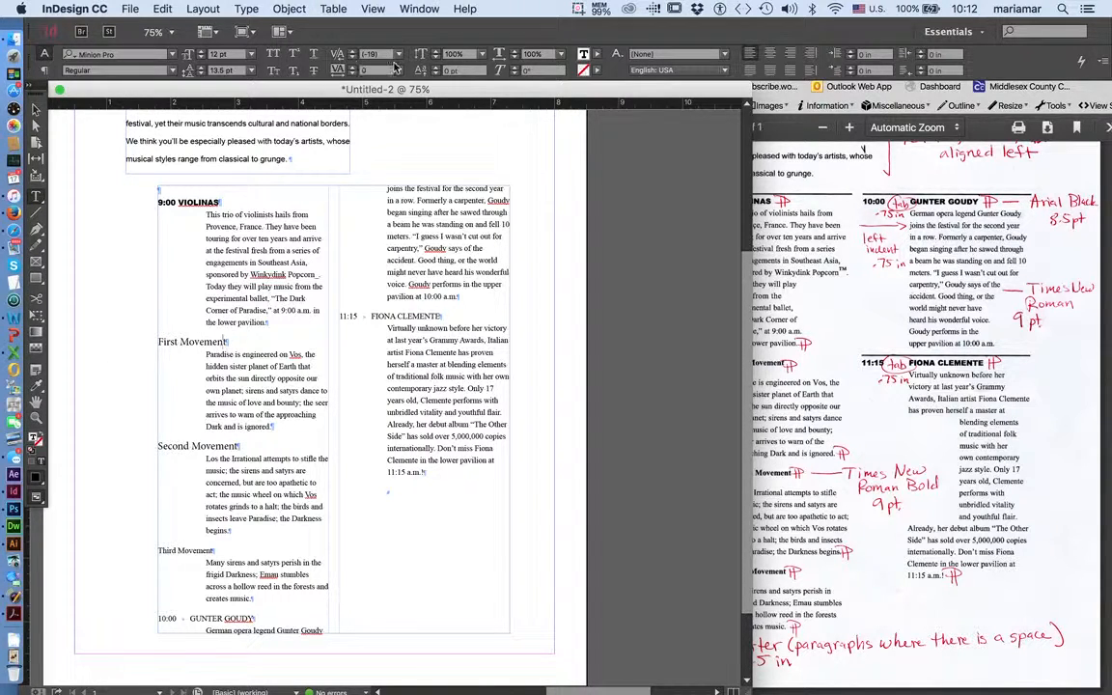
{"action": "left_click", "coordinate": [43, 70]}
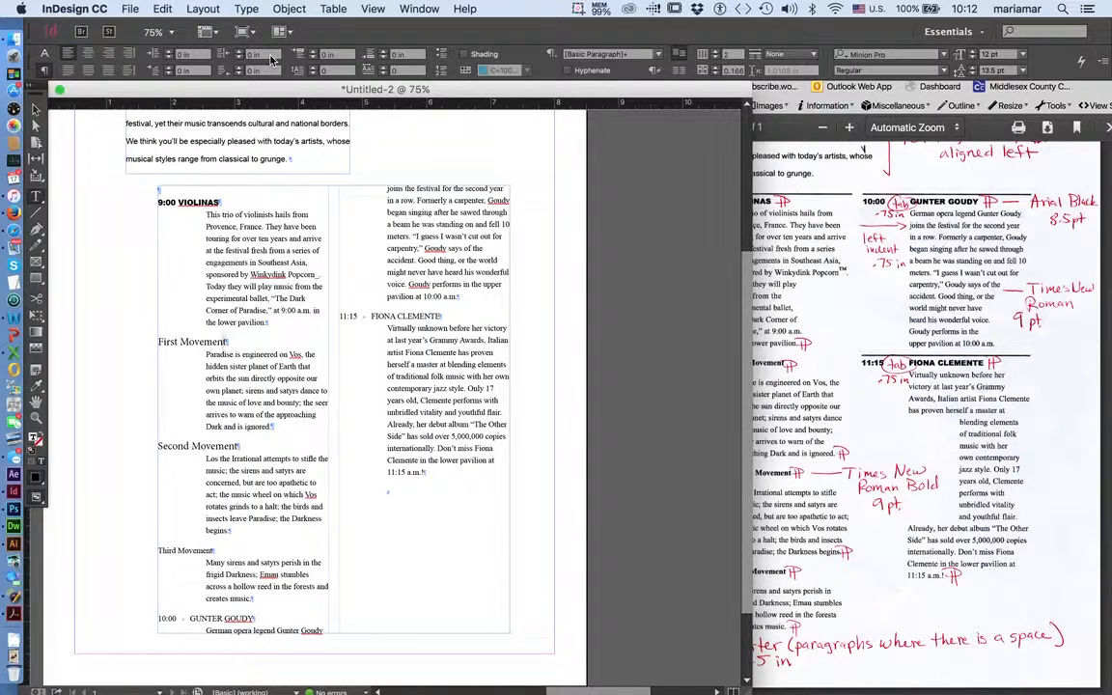
{"action": "left_click_drag", "start_coordinate": [191, 56], "coordinate": [147, 59]}
{"action": "key", "text": "BackSpace"}
{"action": "type", "text": ".75"}
{"action": "key", "text": "Return"}
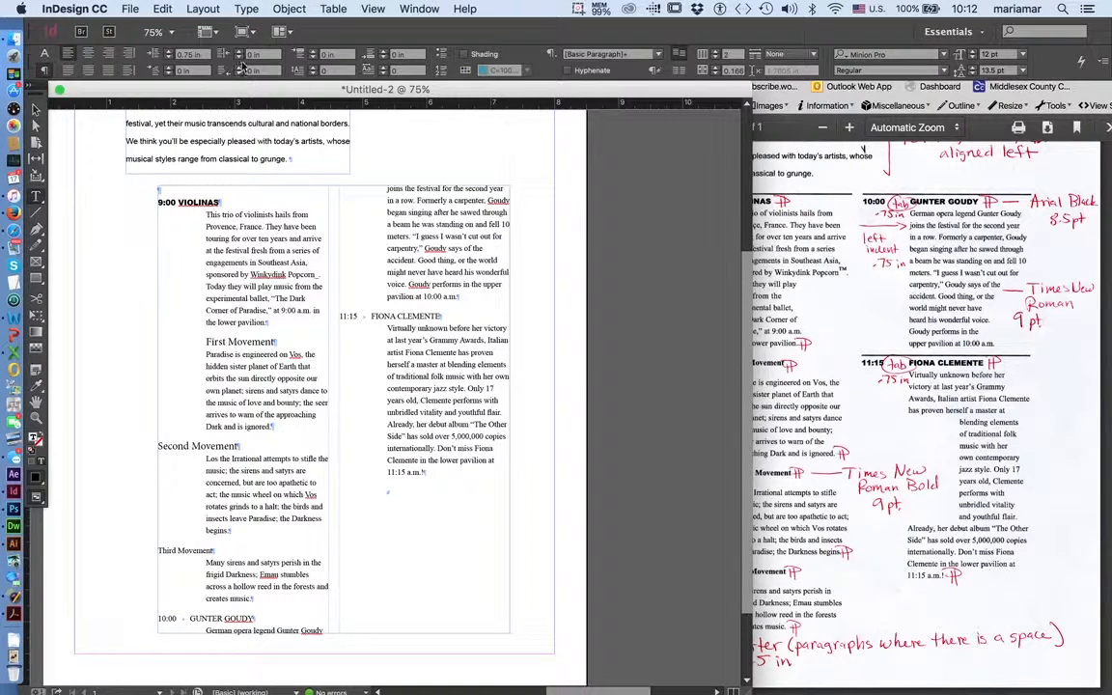
{"action": "left_click_drag", "start_coordinate": [407, 59], "coordinate": [378, 61]}
{"action": "type", "text": ".125"}
{"action": "key", "text": "Return"}
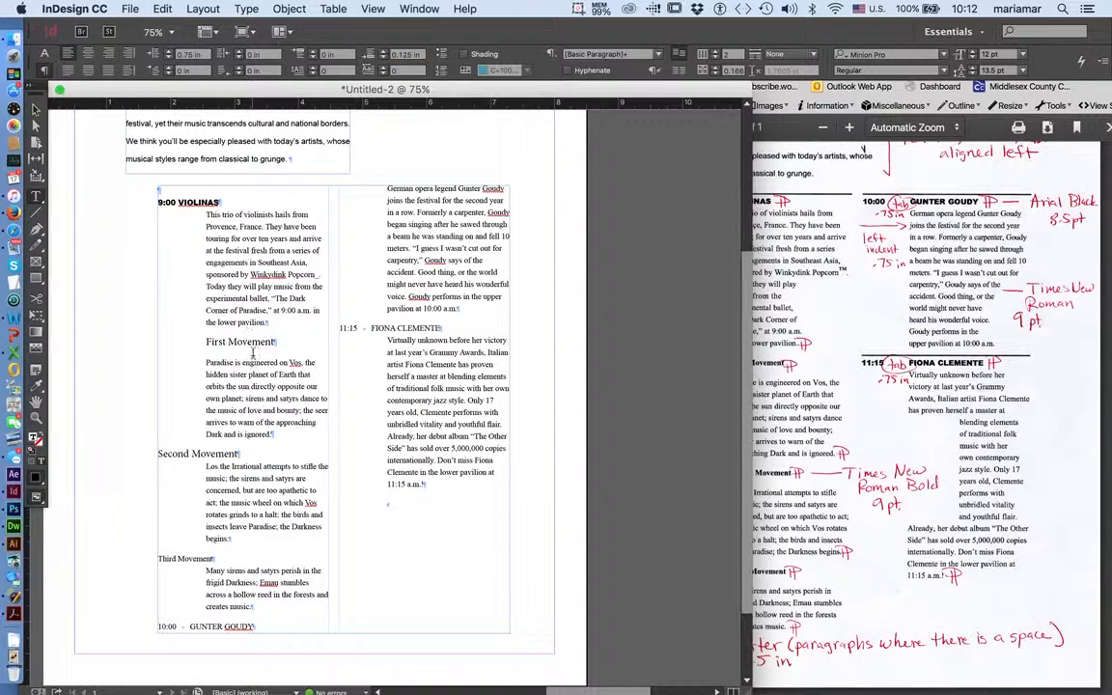
Set the First Movement subheading's font to Times New Roman Bold.
{"action": "left_click_drag", "start_coordinate": [274, 342], "coordinate": [136, 343]}
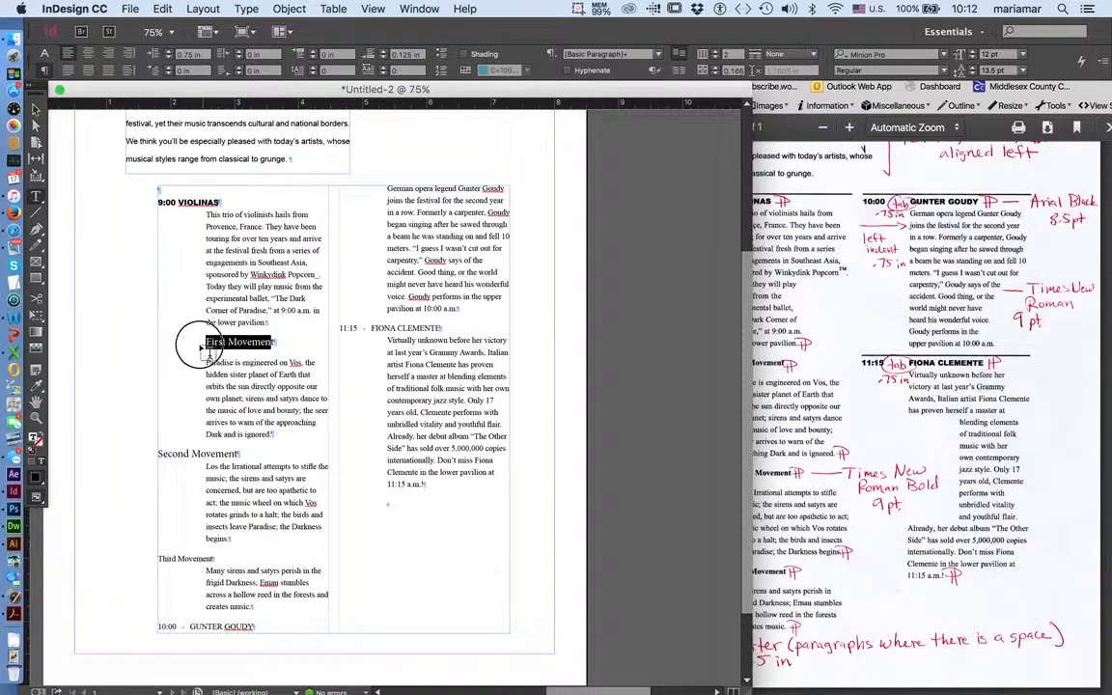
{"action": "left_click", "coordinate": [43, 53]}
{"action": "left_click", "coordinate": [121, 55]}
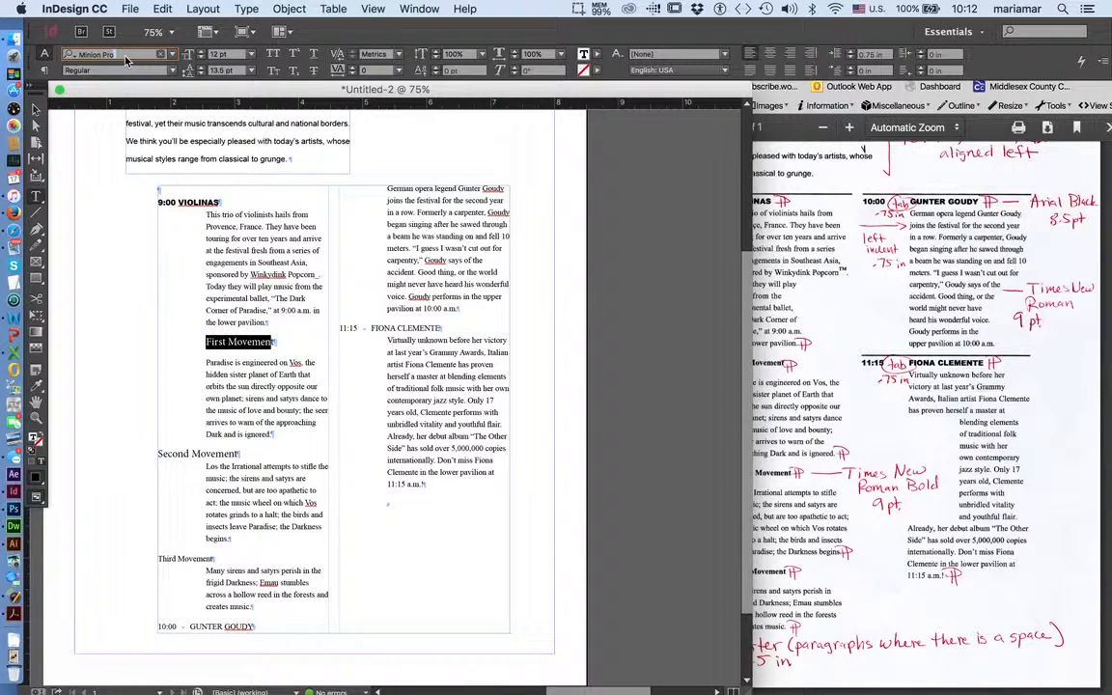
{"action": "left_click_drag", "start_coordinate": [123, 55], "coordinate": [48, 55]}
{"action": "type", "text": "Time"}
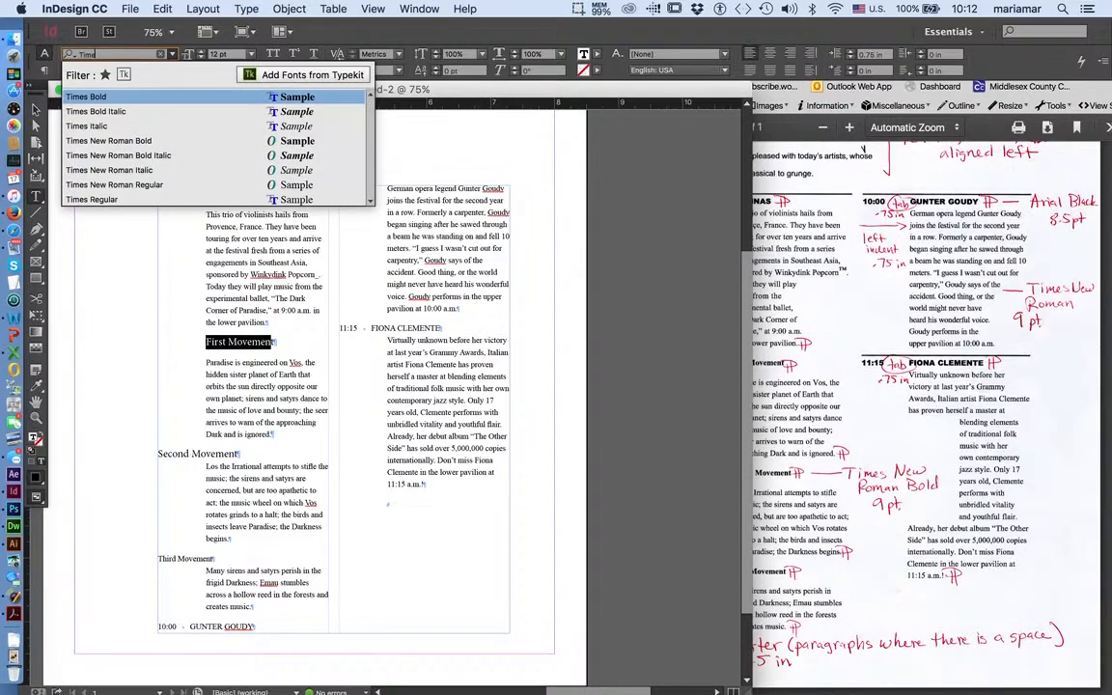
{"action": "key", "text": "Down"}
{"action": "key", "text": "Down"}
{"action": "key", "text": "Down"}
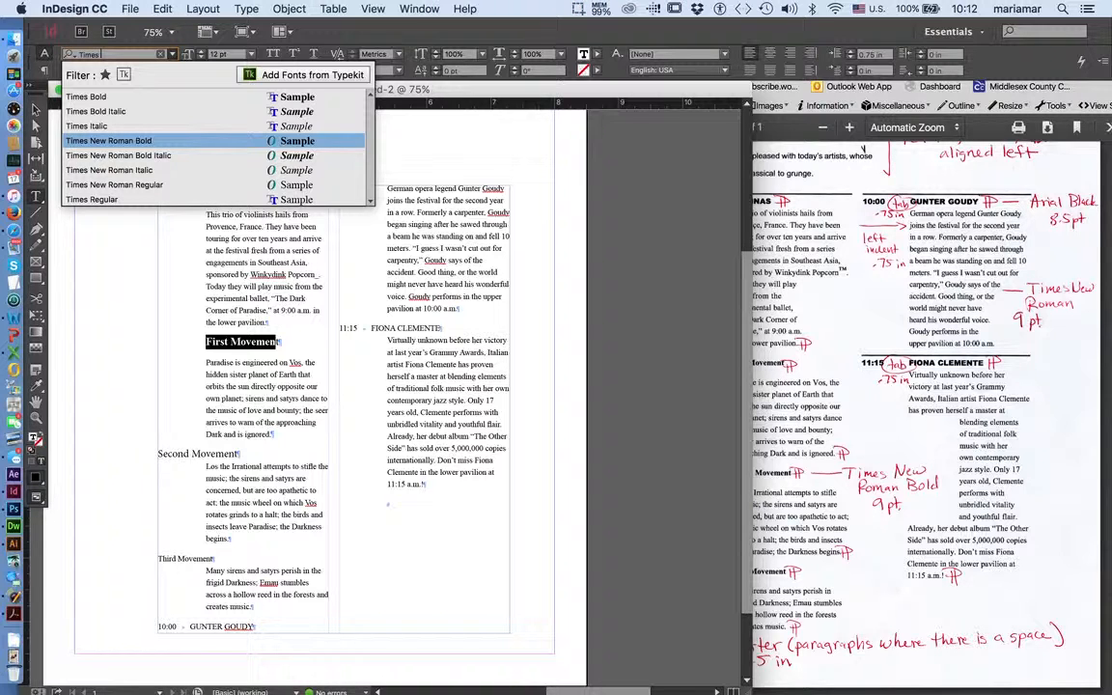
{"action": "key", "text": "Return"}
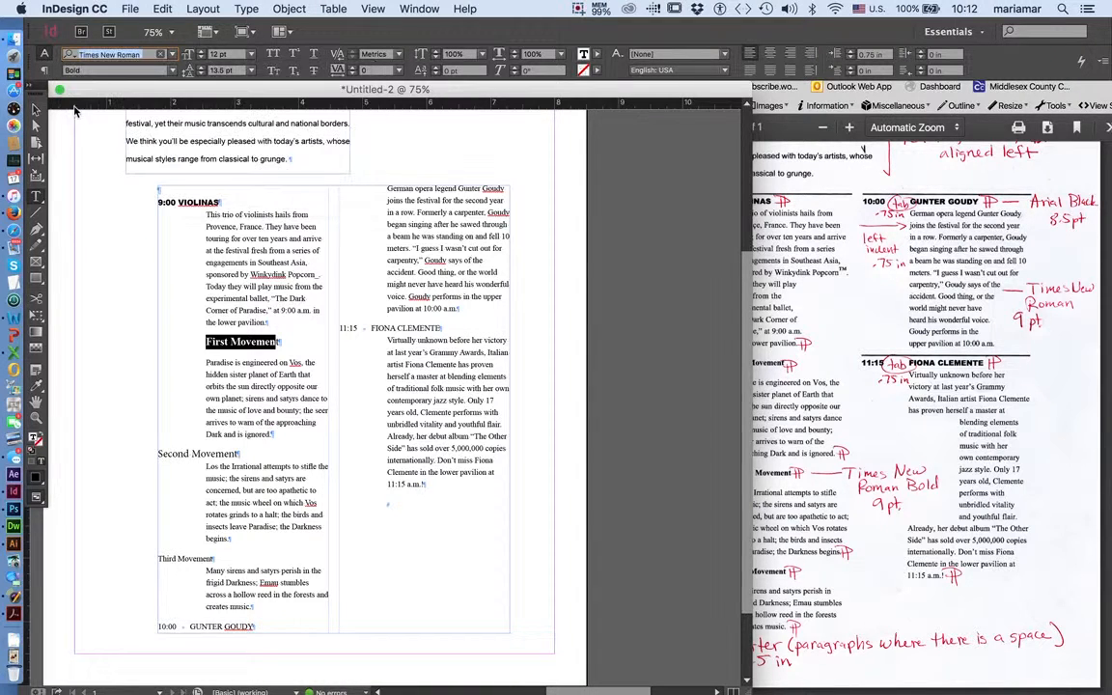
Copy the First Movement subheading's formatting onto its last letter and the Second and Third Movement subheadings with the Eyedropper.
{"action": "left_click", "coordinate": [279, 340]}
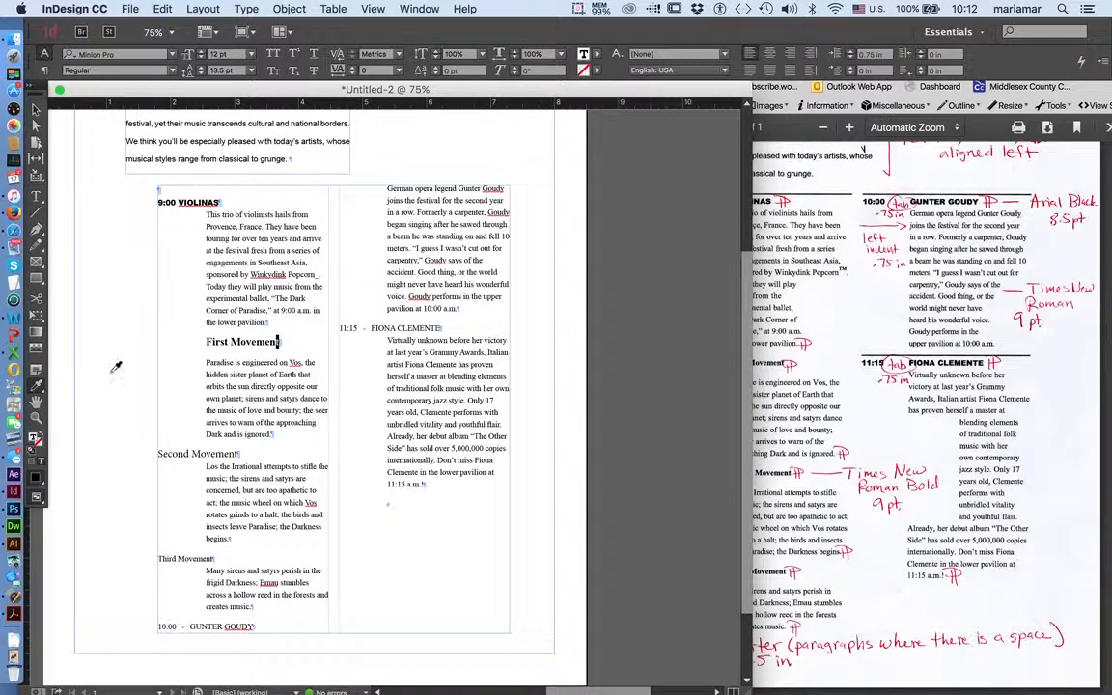
{"action": "left_click", "coordinate": [216, 338]}
{"action": "left_click_drag", "start_coordinate": [274, 342], "coordinate": [202, 336]}
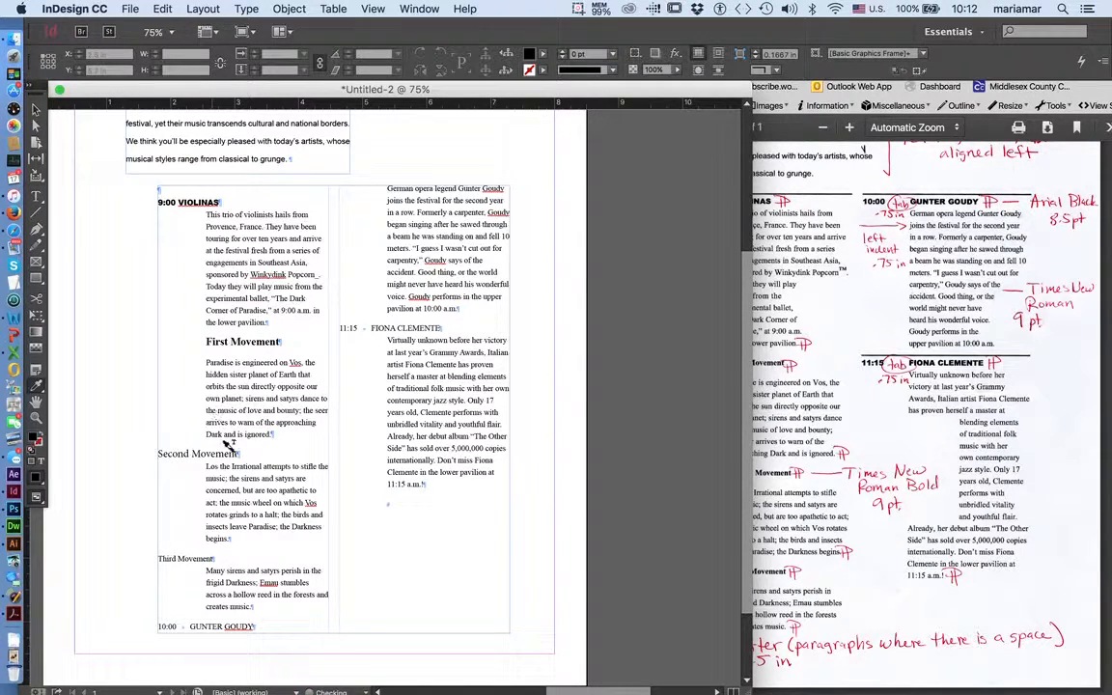
{"action": "left_click_drag", "start_coordinate": [232, 452], "coordinate": [144, 447]}
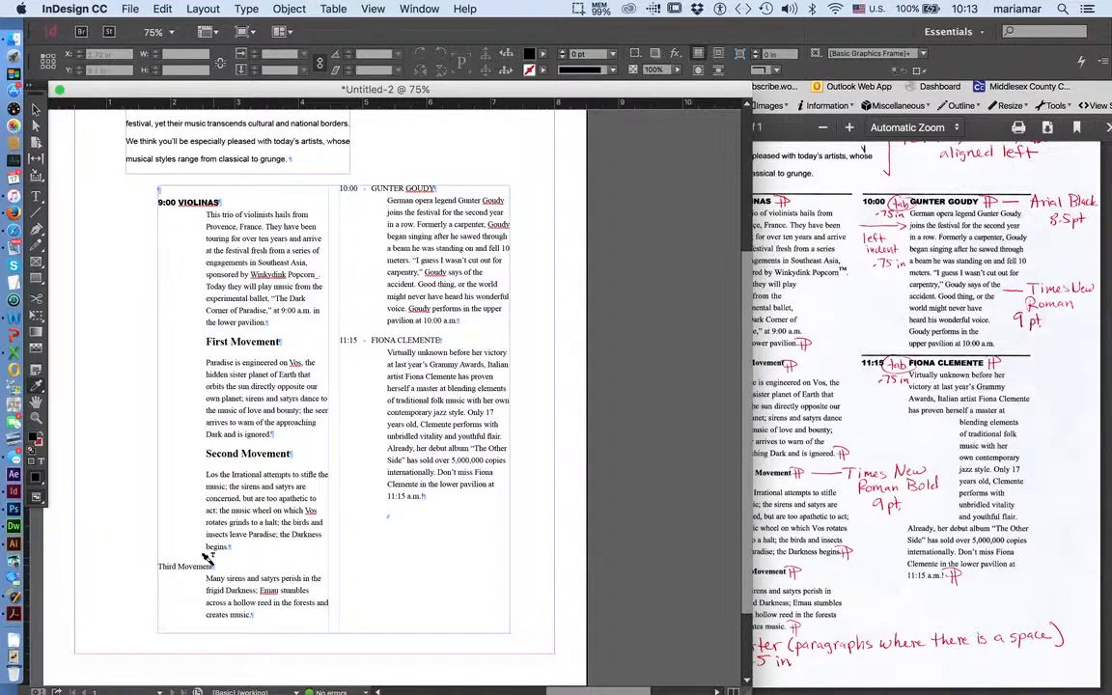
{"action": "left_click_drag", "start_coordinate": [213, 566], "coordinate": [144, 561]}
{"action": "key", "text": "v"}
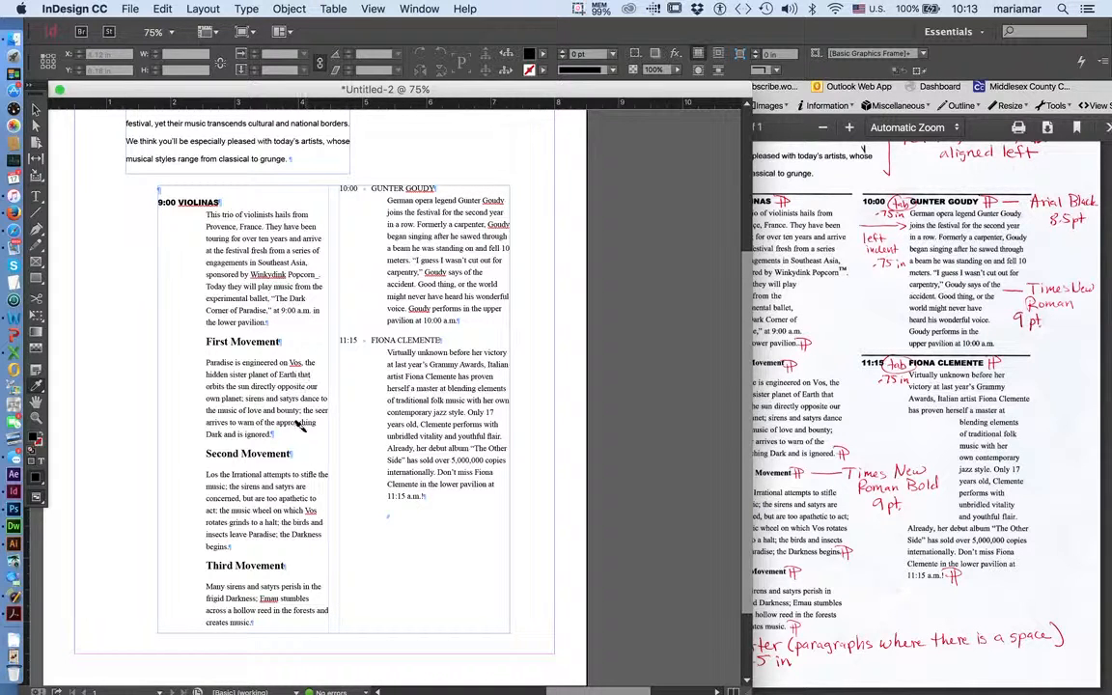
Set the First Movement subheading's font size to 9 pt.
{"action": "left_click", "coordinate": [36, 197]}
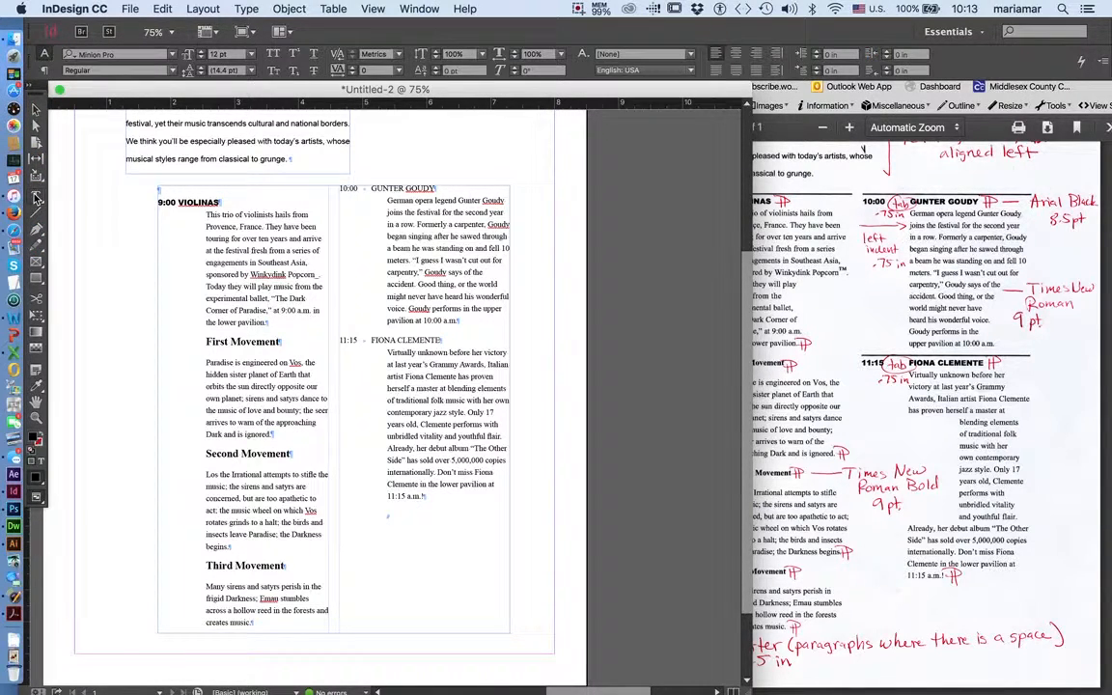
{"action": "left_click", "coordinate": [239, 342]}
{"action": "left_click_drag", "start_coordinate": [280, 342], "coordinate": [194, 344]}
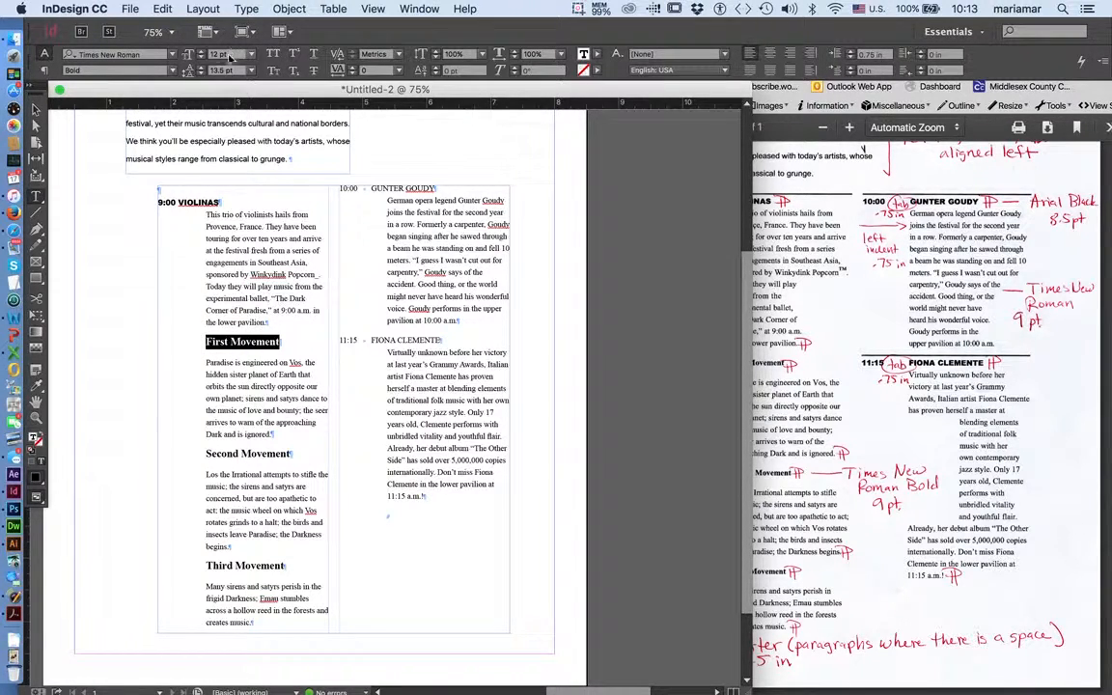
{"action": "left_click", "coordinate": [196, 56]}
{"action": "type", "text": "9"}
{"action": "key", "text": "Return"}
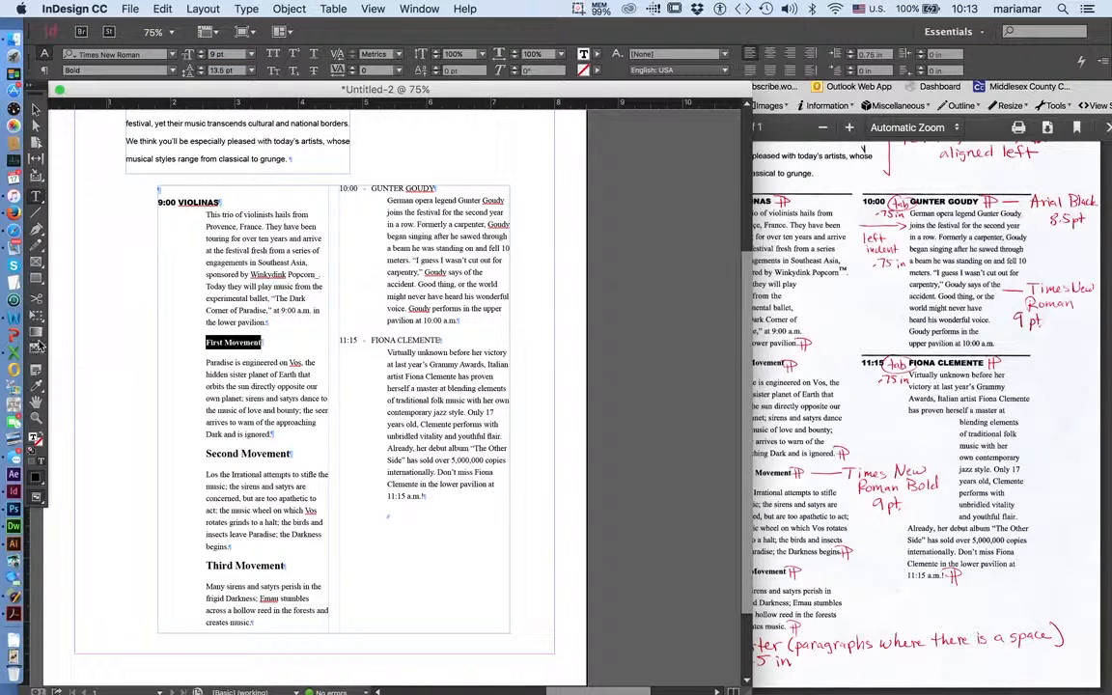
Apply the First Movement subheading's 9 pt formatting to the Second and Third Movement subheadings with the Eyedropper.
{"action": "left_click", "coordinate": [39, 384]}
{"action": "left_click", "coordinate": [218, 346]}
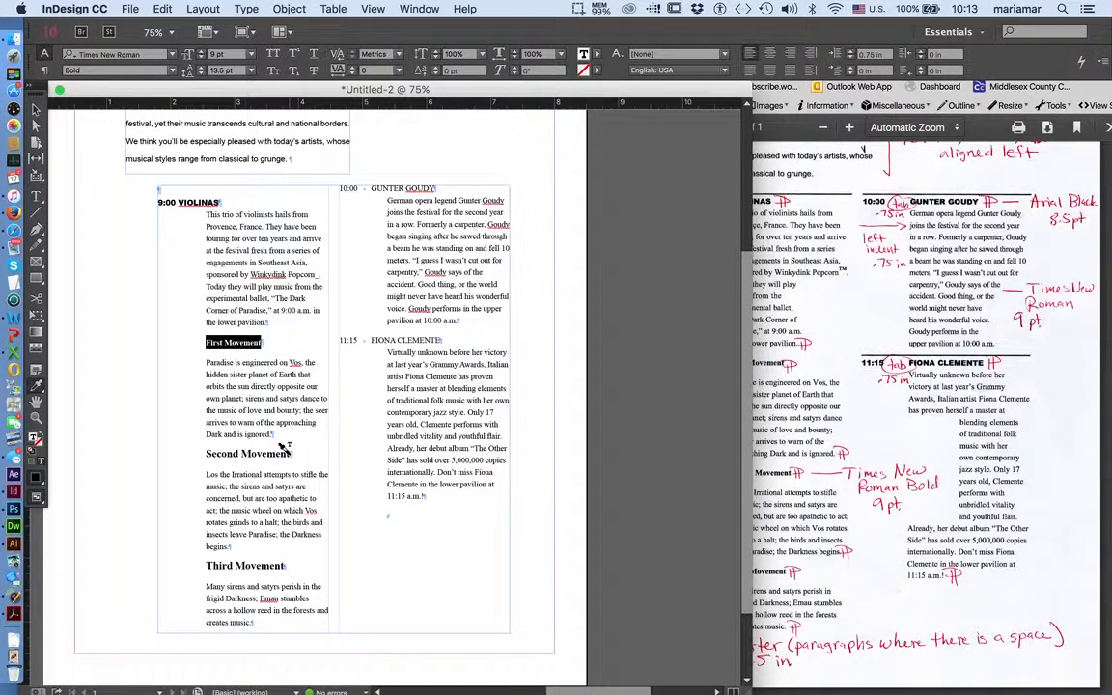
{"action": "left_click_drag", "start_coordinate": [188, 454], "coordinate": [290, 454]}
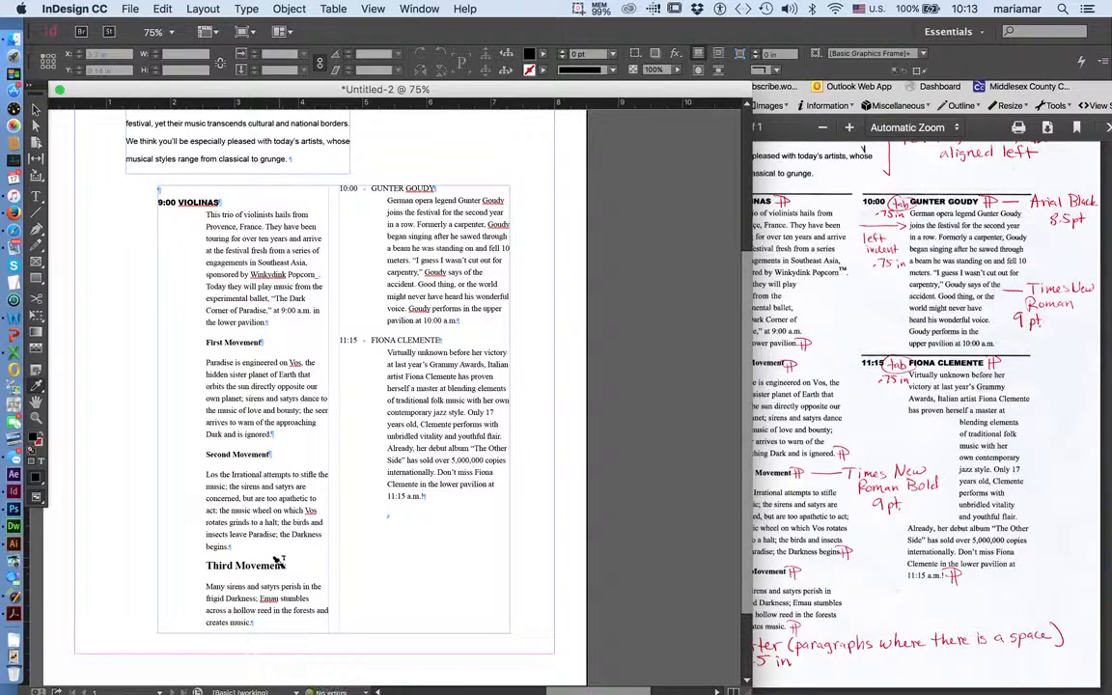
{"action": "left_click_drag", "start_coordinate": [261, 566], "coordinate": [184, 557]}
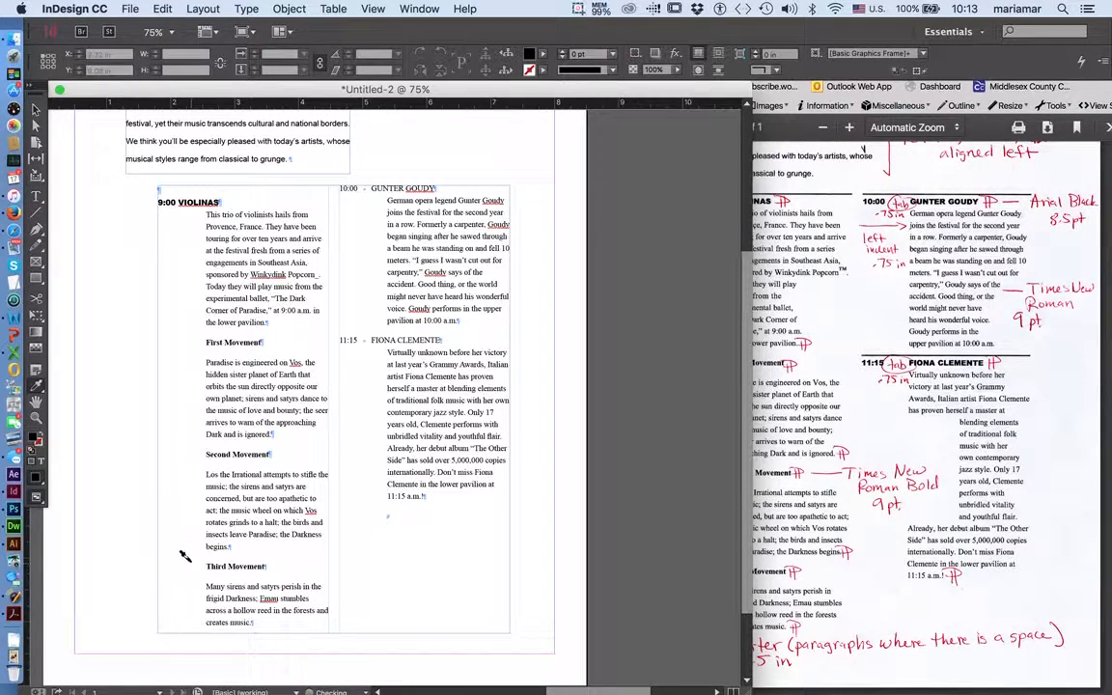
{"action": "left_click", "coordinate": [148, 471]}
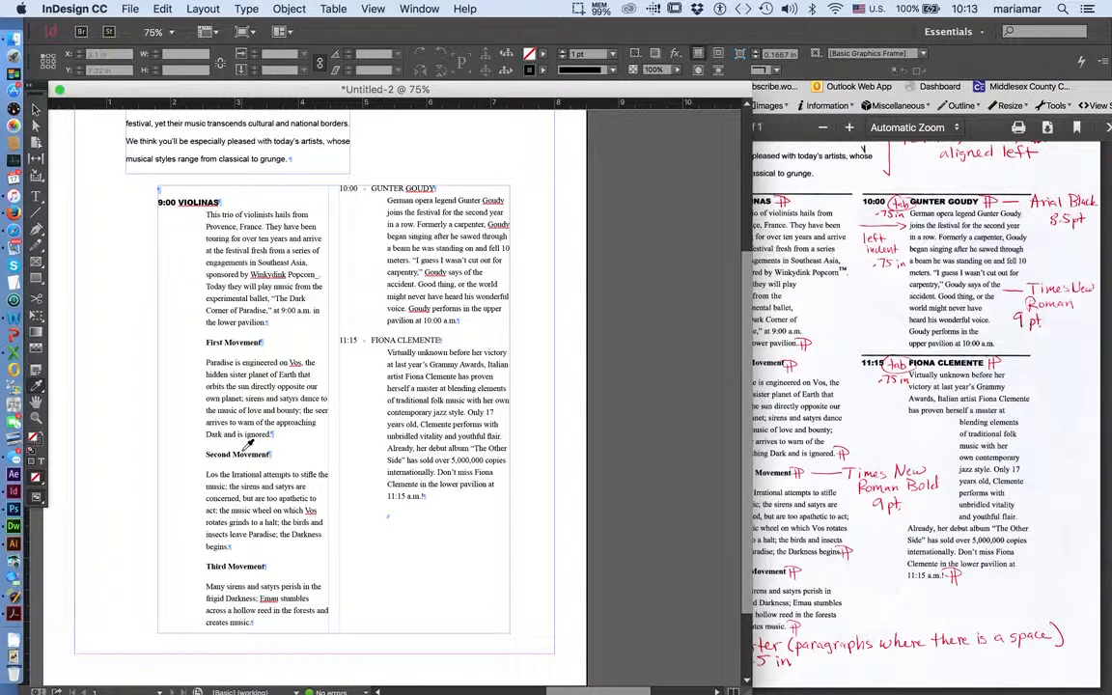
Examine the markup's heading and tab instructions at a larger size and compare them with the layout's 9:00 VIOLINAS heading.
{"action": "left_click", "coordinate": [904, 422]}
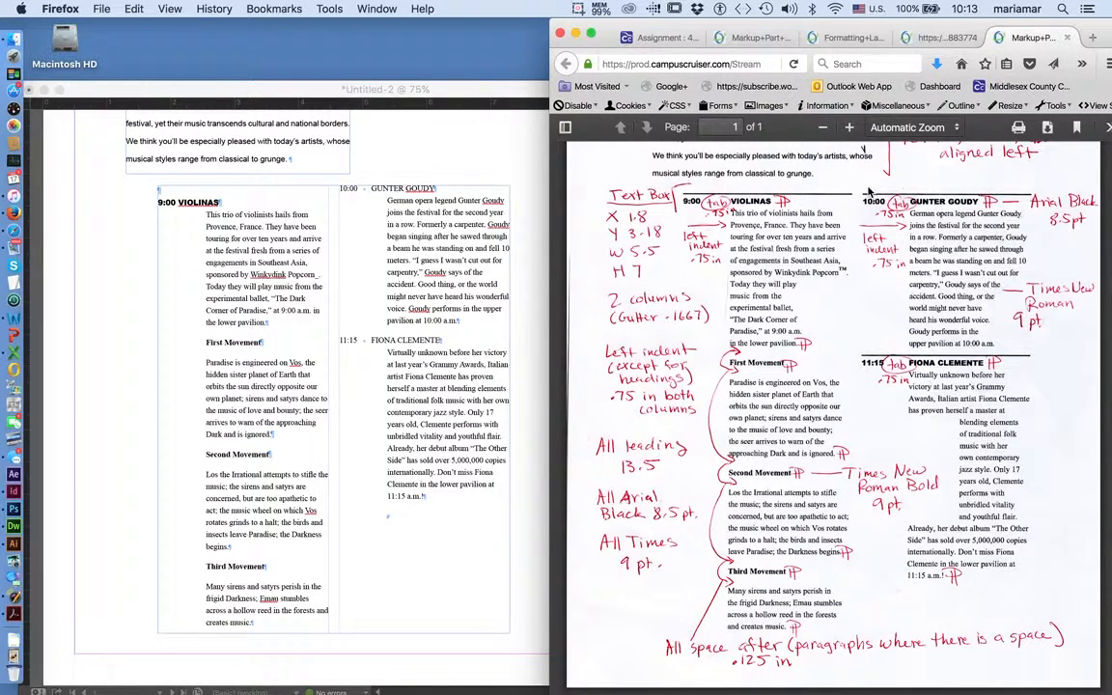
{"action": "scroll", "coordinate": [413, 318], "scroll_direction": "up", "scroll_amount": 1}
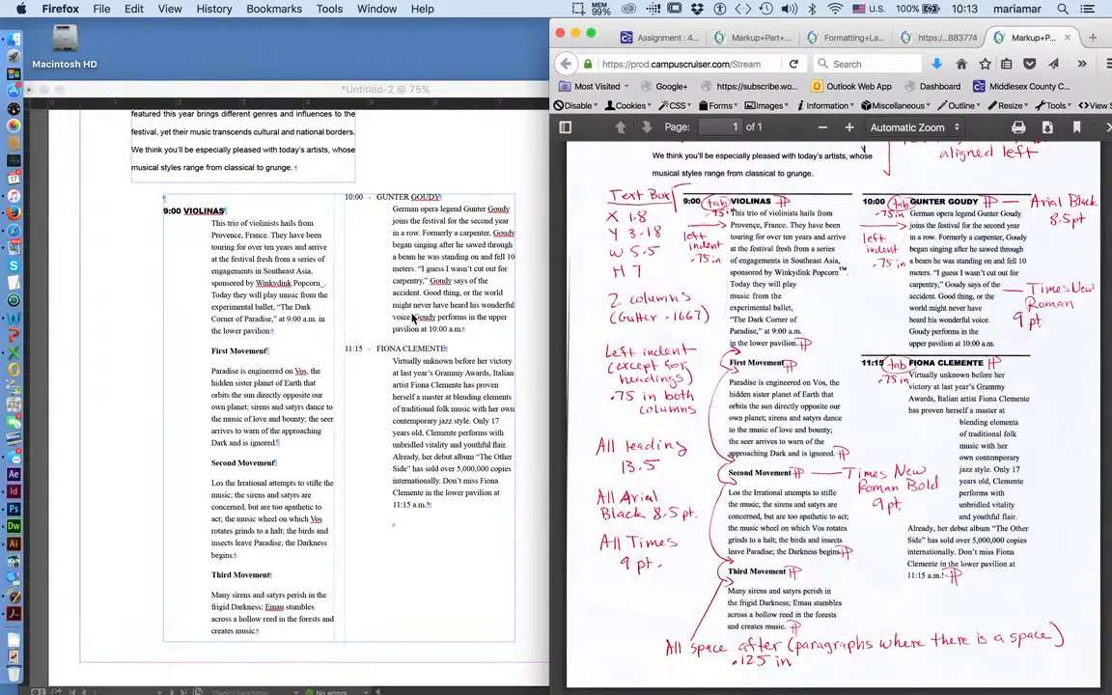
{"action": "key", "text": "super+equal"}
{"action": "key", "text": "super+equal"}
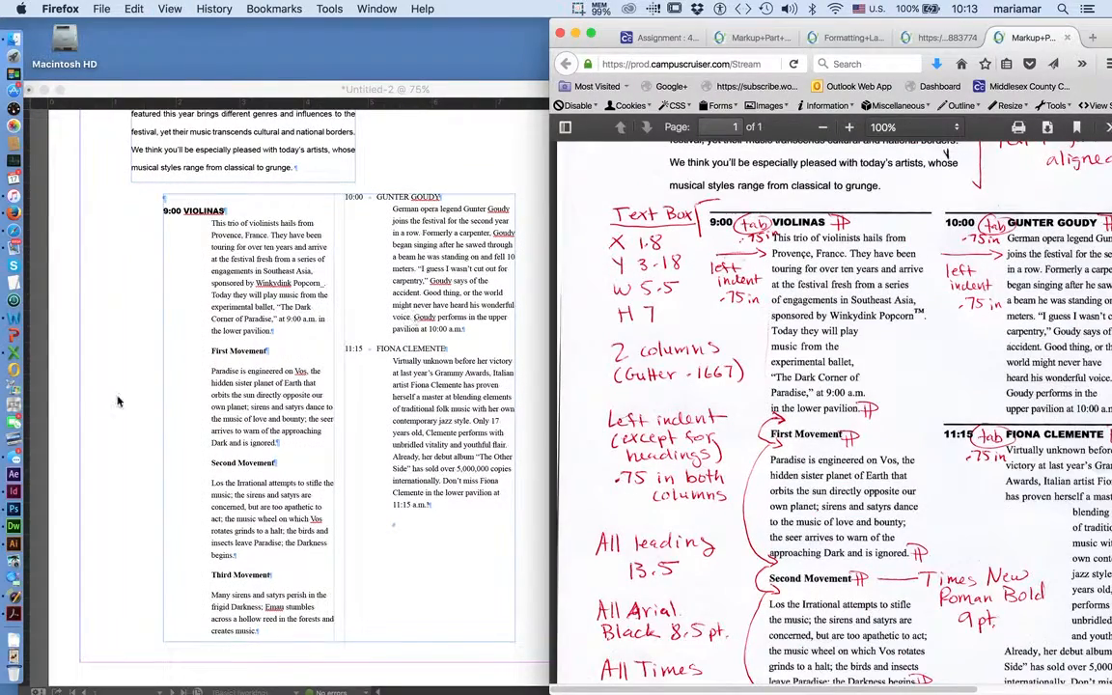
{"action": "left_click", "coordinate": [215, 346]}
{"action": "key", "text": "super+equal"}
{"action": "key", "text": "super+equal"}
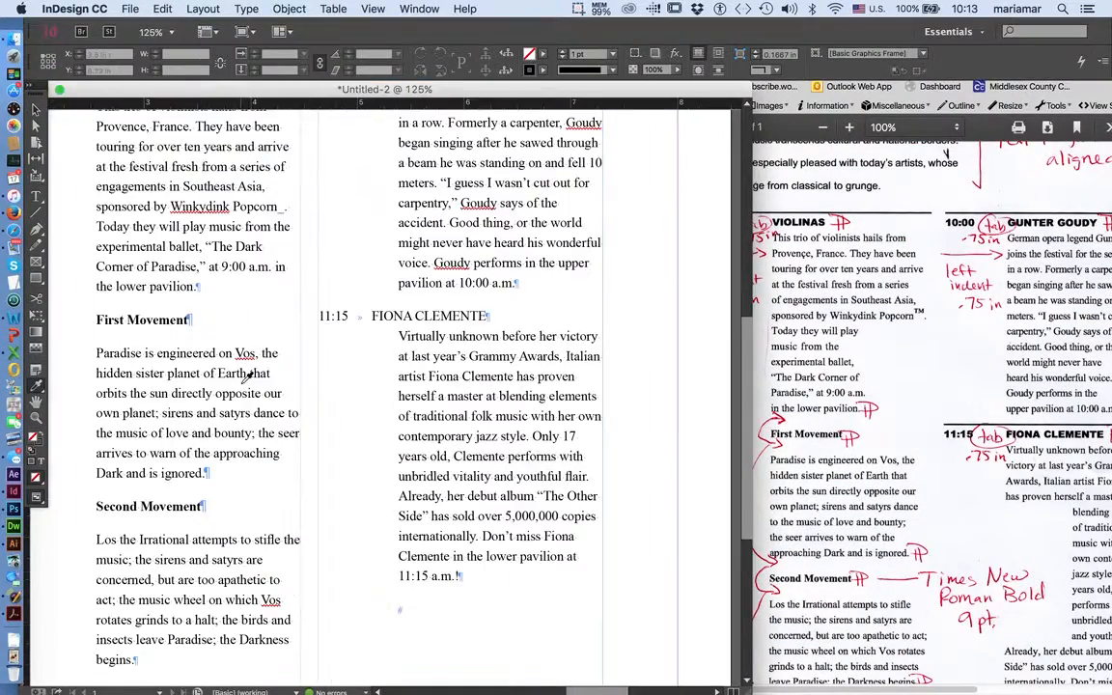
{"action": "scroll", "coordinate": [248, 377], "scroll_direction": "up", "scroll_amount": 5}
{"action": "scroll", "coordinate": [248, 377], "scroll_direction": "left", "scroll_amount": 3}
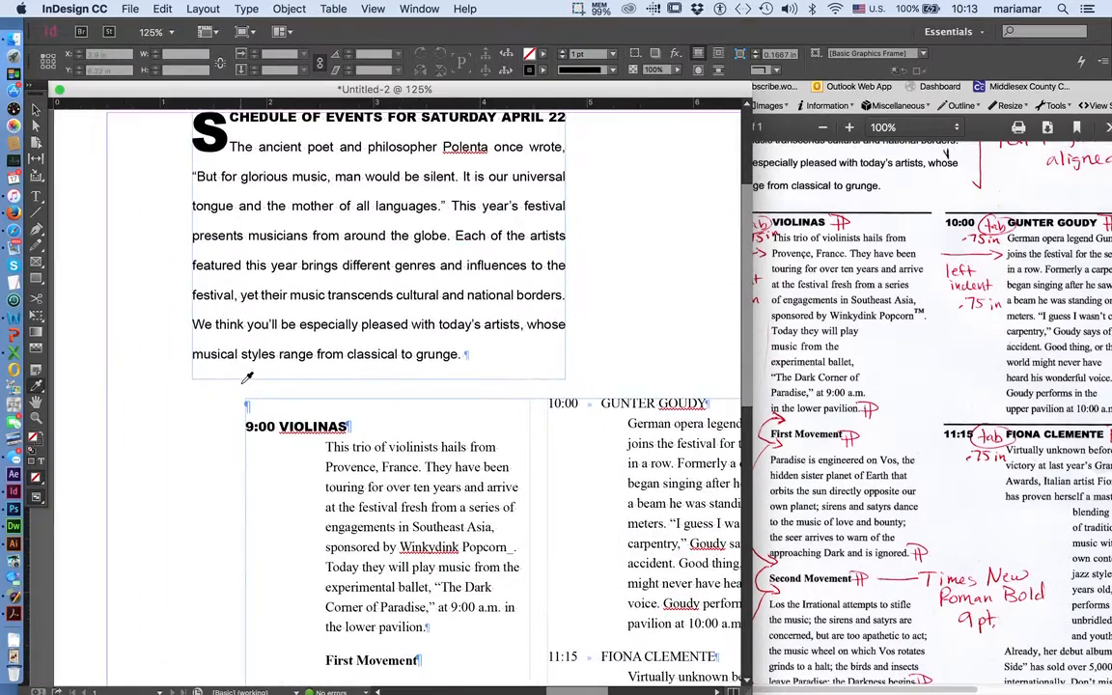
{"action": "scroll", "coordinate": [249, 376], "scroll_direction": "down", "scroll_amount": 1}
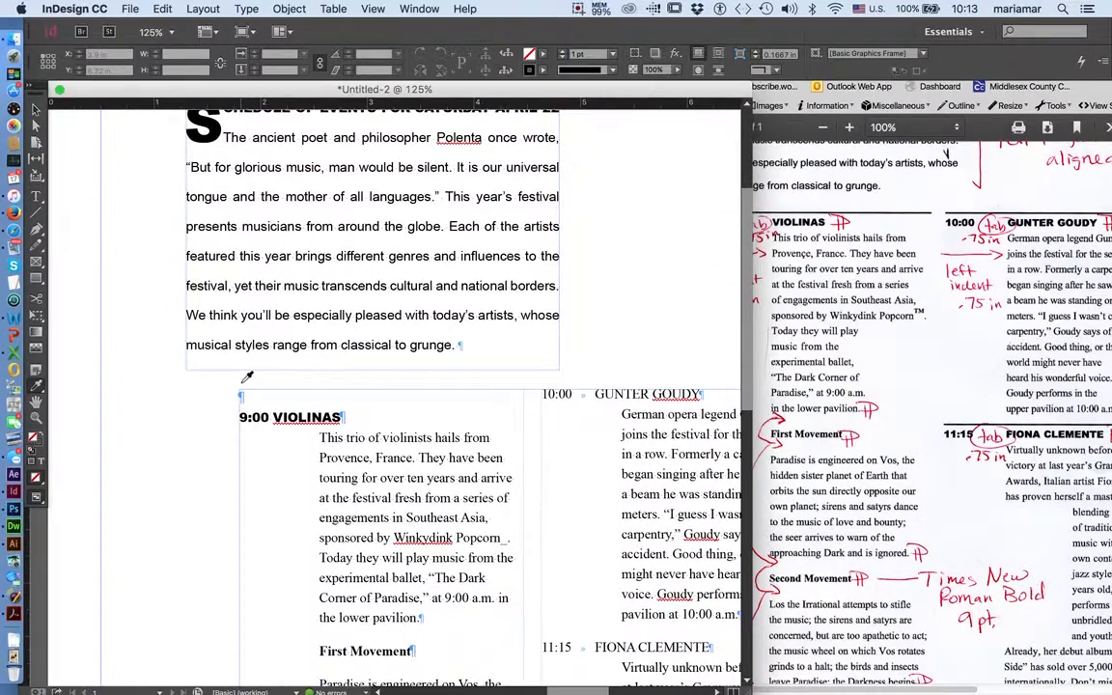
Insert a tab between 9:00 and VIOLINAS in the first heading.
{"action": "left_click", "coordinate": [36, 194]}
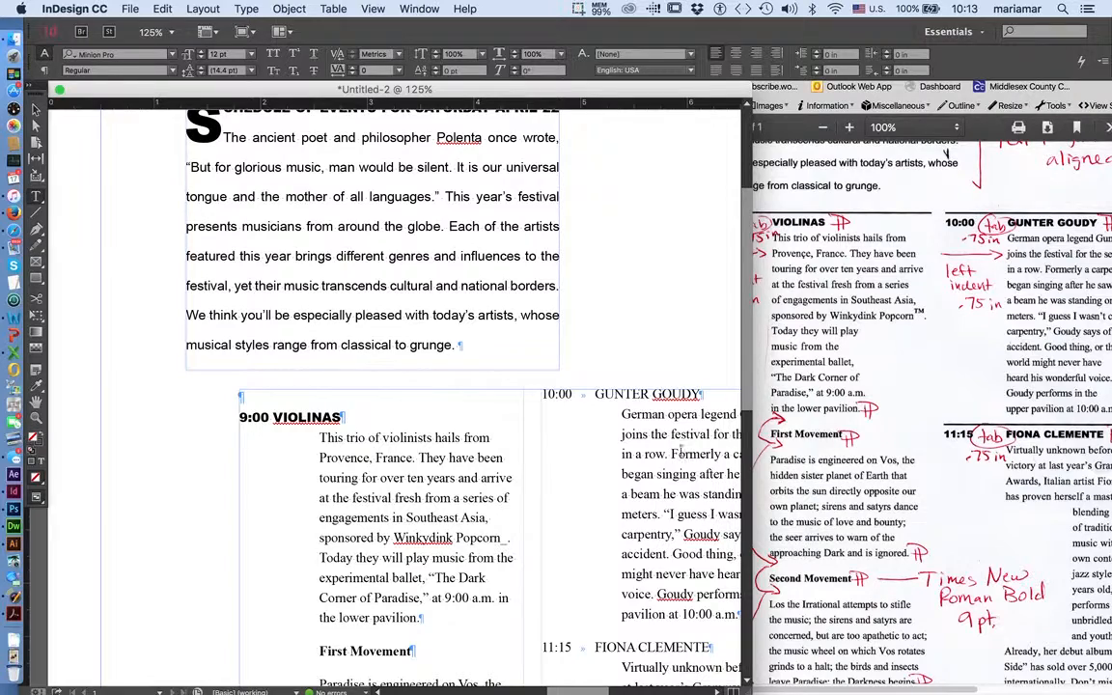
{"action": "scroll", "coordinate": [376, 440], "scroll_direction": "down", "scroll_amount": 6}
{"action": "scroll", "coordinate": [376, 439], "scroll_direction": "right", "scroll_amount": 1}
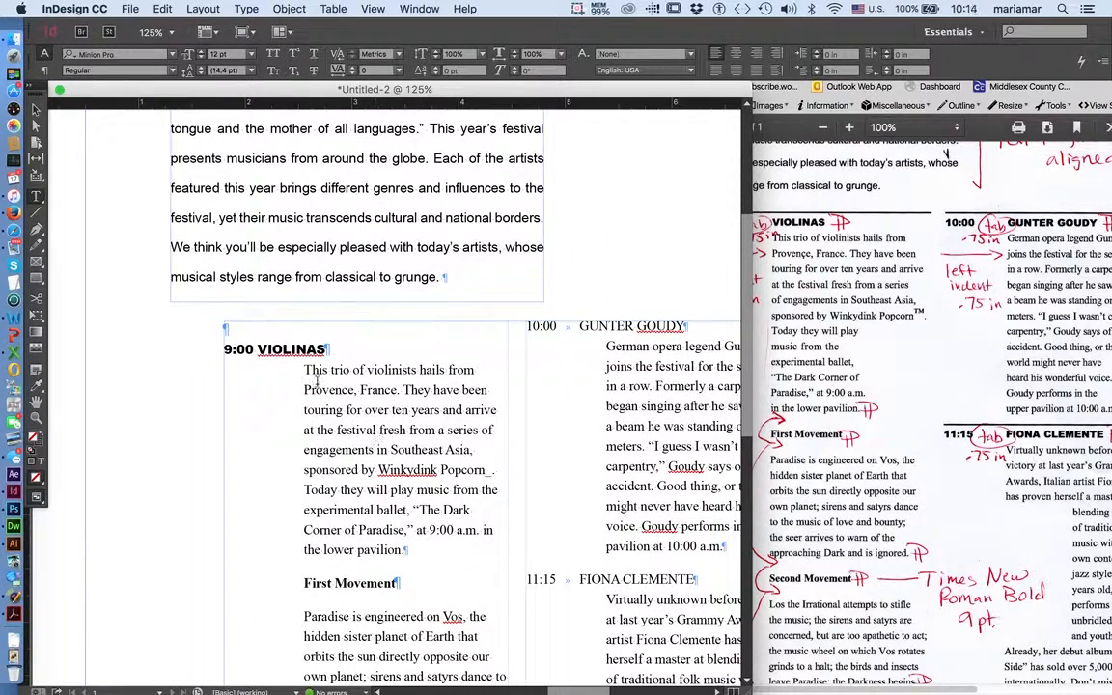
{"action": "left_click", "coordinate": [257, 350]}
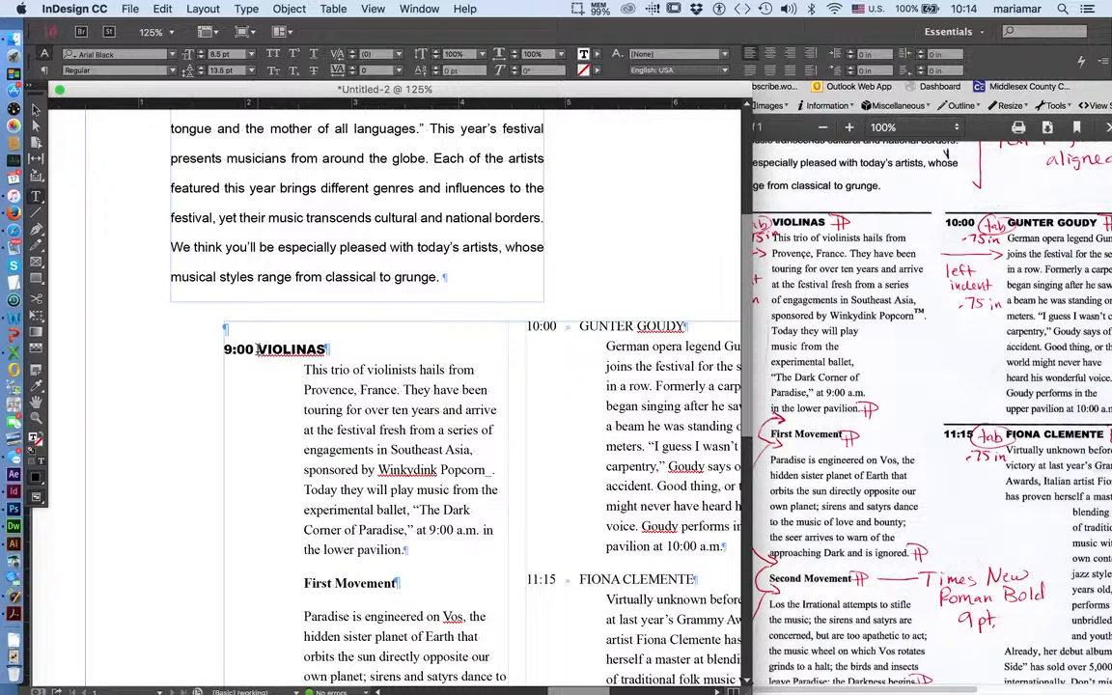
{"action": "key", "text": "Tab"}
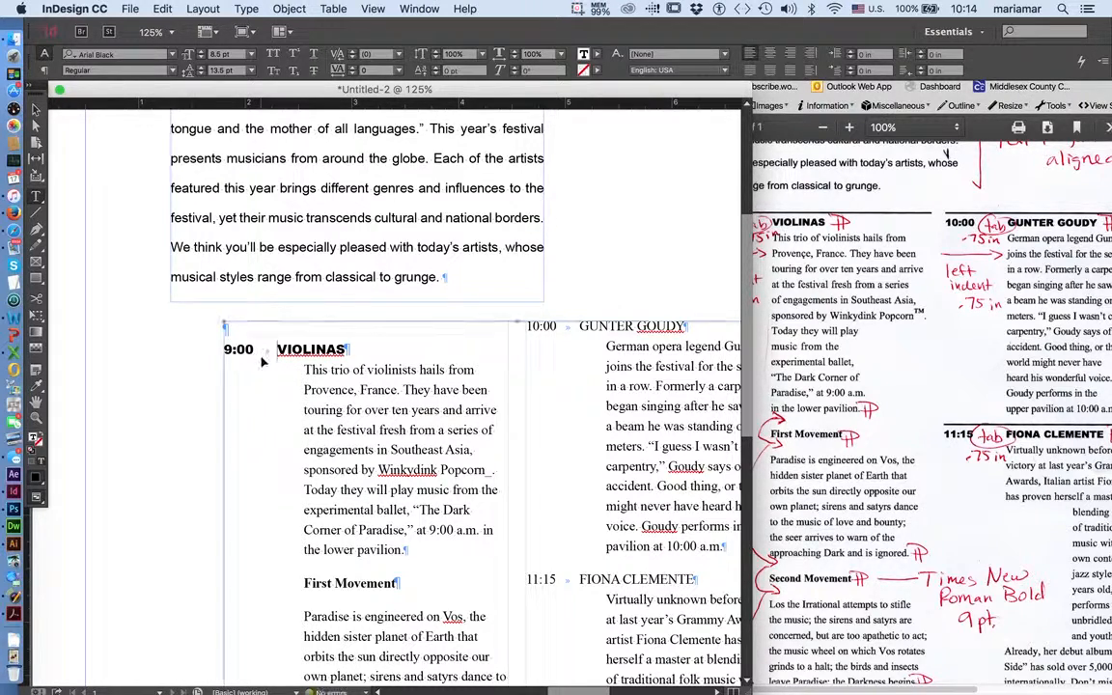
Add a left-aligned tab stop at 0.75 in to the 9:00 VIOLINAS heading.
{"action": "key", "text": "super+2"}
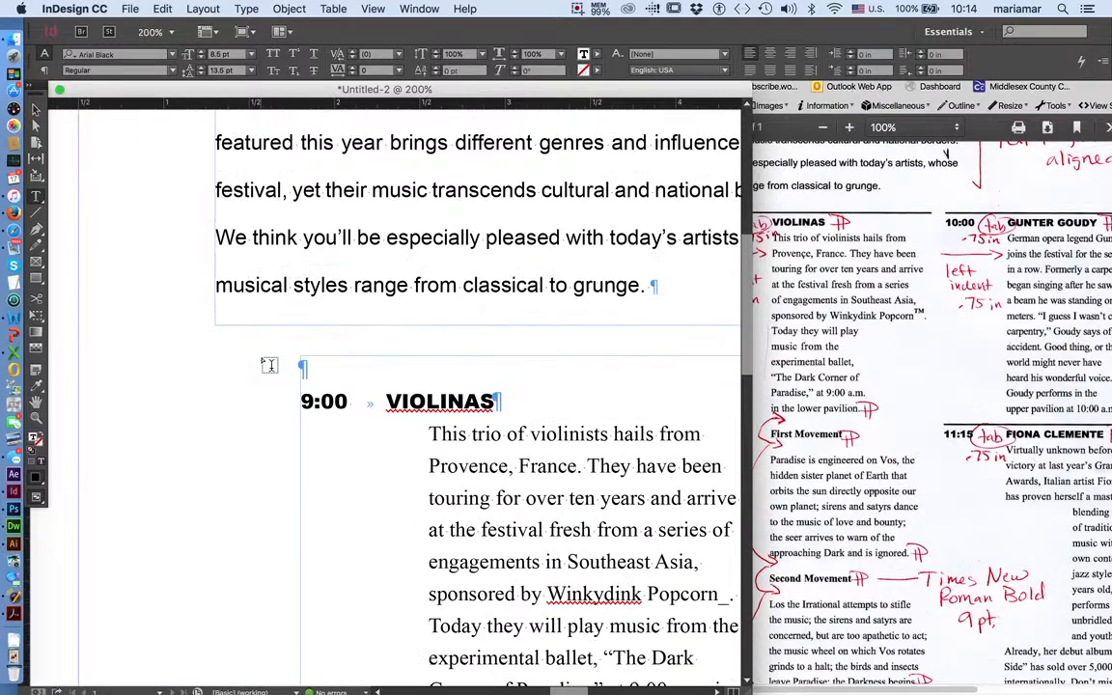
{"action": "left_click", "coordinate": [350, 403]}
{"action": "left_click", "coordinate": [379, 405]}
{"action": "left_click", "coordinate": [246, 9]}
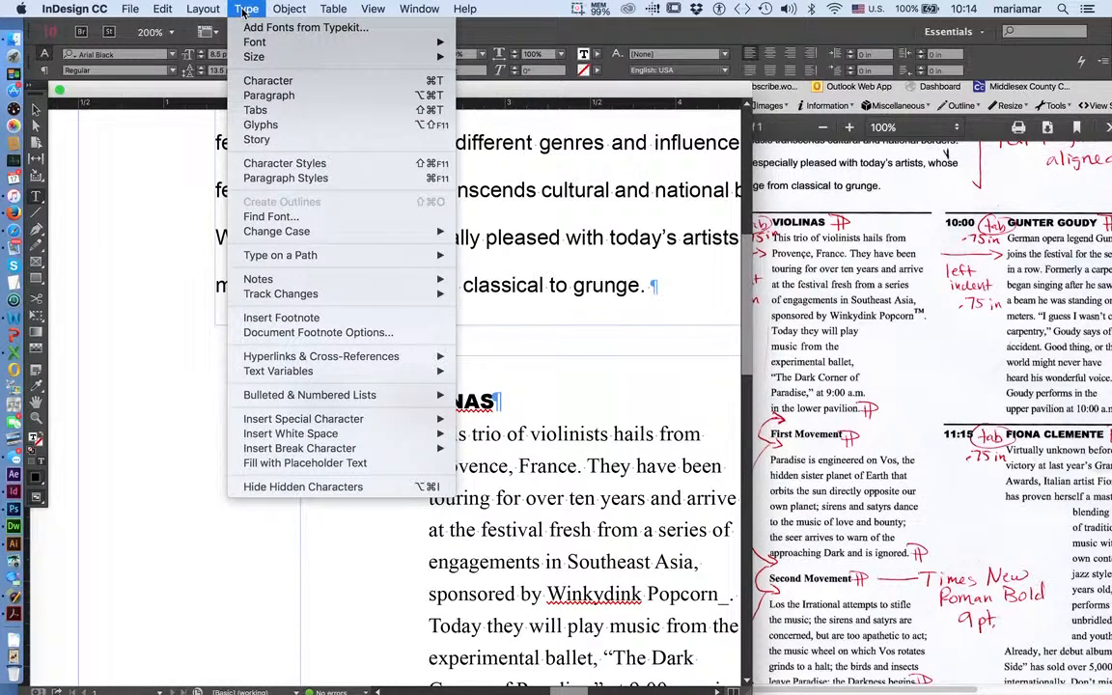
{"action": "left_click", "coordinate": [259, 110]}
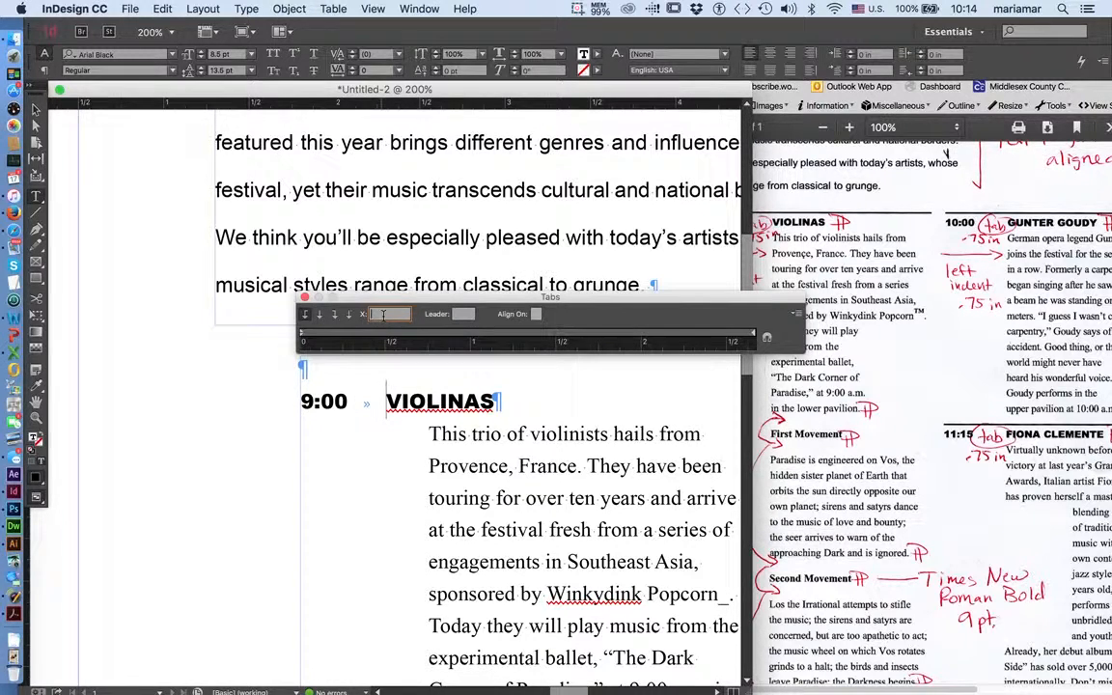
{"action": "type", "text": ".75"}
{"action": "key", "text": "Return"}
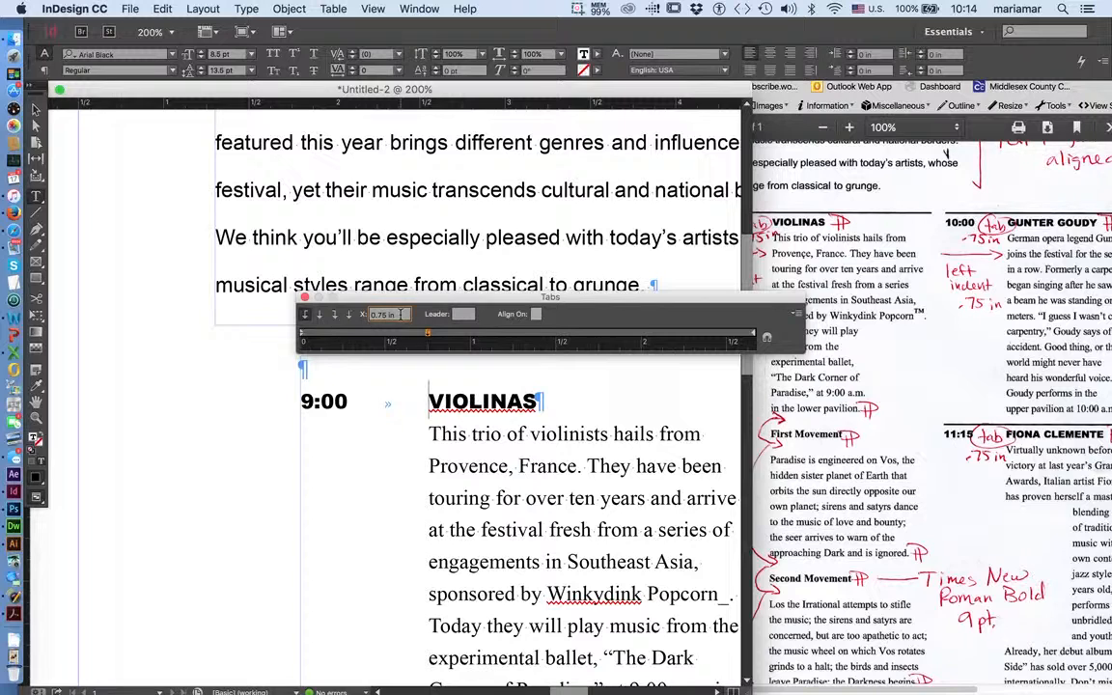
Try the 9:00 VIOLINAS heading's tab stop at 2 in, and undo it.
{"action": "left_click_drag", "start_coordinate": [399, 316], "coordinate": [335, 315]}
{"action": "type", "text": "2"}
{"action": "left_click", "coordinate": [429, 333]}
{"action": "type", "text": "2"}
{"action": "key", "text": "Return"}
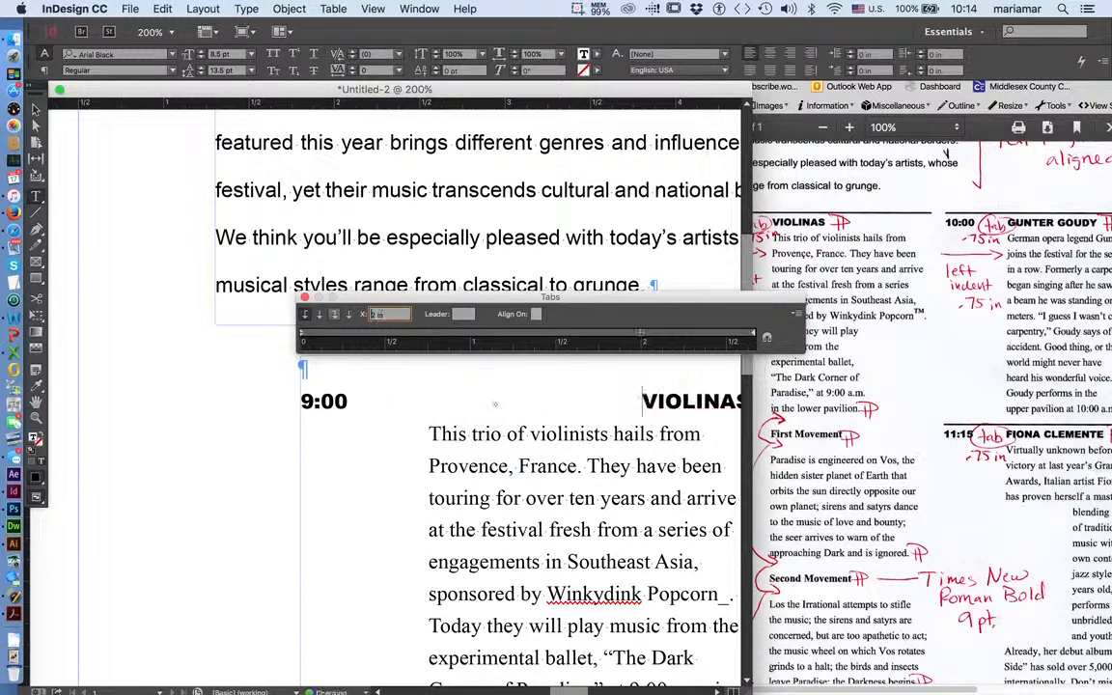
{"action": "key", "text": "super+z"}
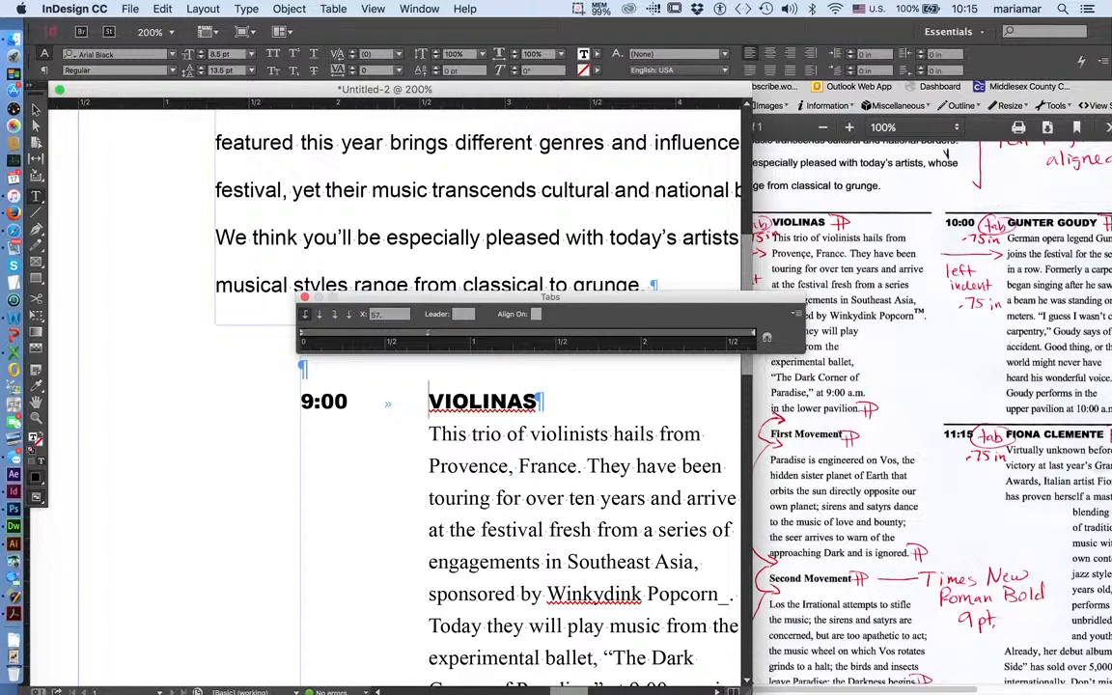
Restore the 9:00 VIOLINAS heading's tab stop at 0.75 in and move the tab settings clear of the heading.
{"action": "key", "text": "BackSpace"}
{"action": "key", "text": "Tab"}
{"action": "left_click", "coordinate": [363, 316]}
{"action": "left_click", "coordinate": [439, 300]}
{"action": "left_click_drag", "start_coordinate": [438, 300], "coordinate": [356, 204]}
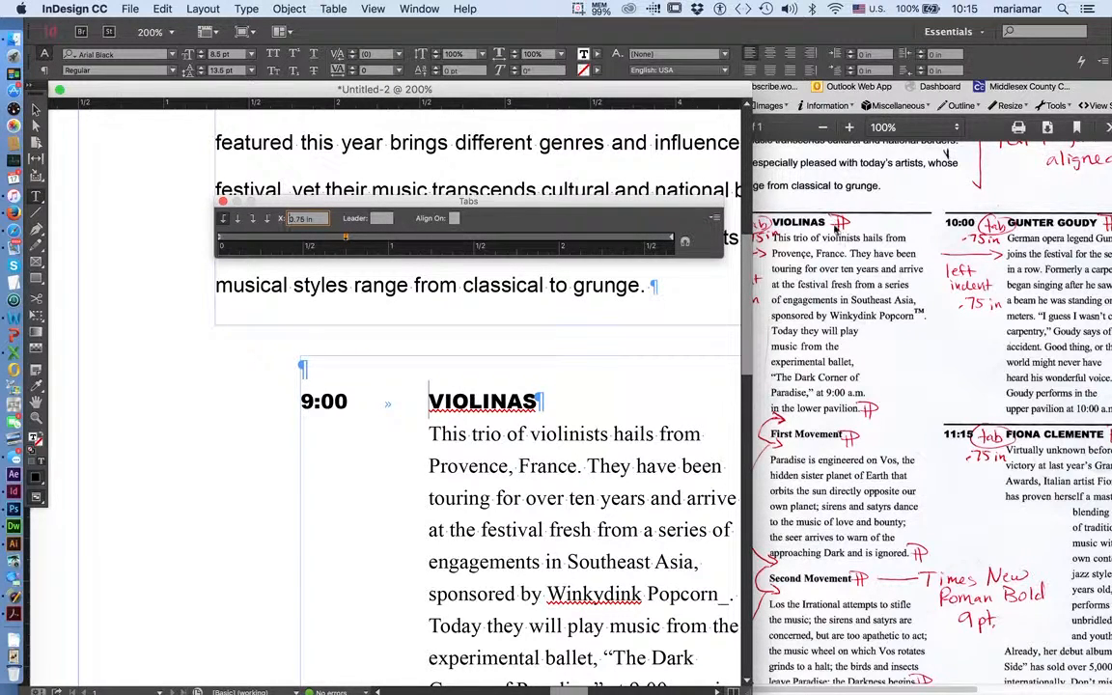
Turn on a 1 pt Rule Above for the 9:00 VIOLINAS heading and preview it.
{"action": "left_click", "coordinate": [488, 402]}
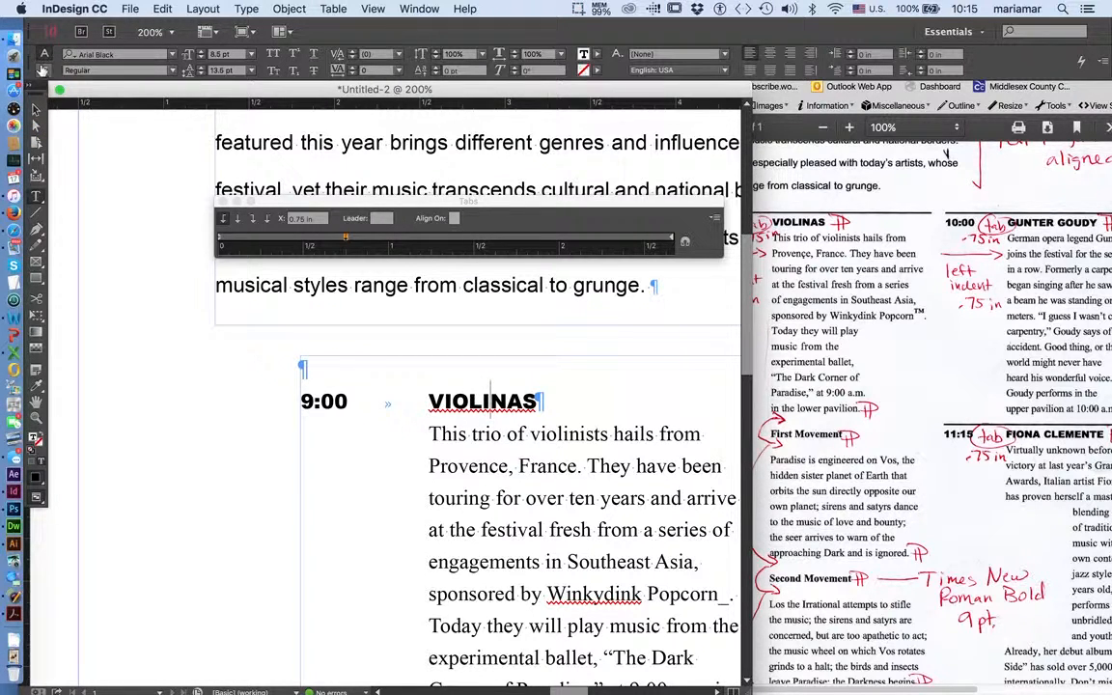
{"action": "left_click", "coordinate": [1104, 64]}
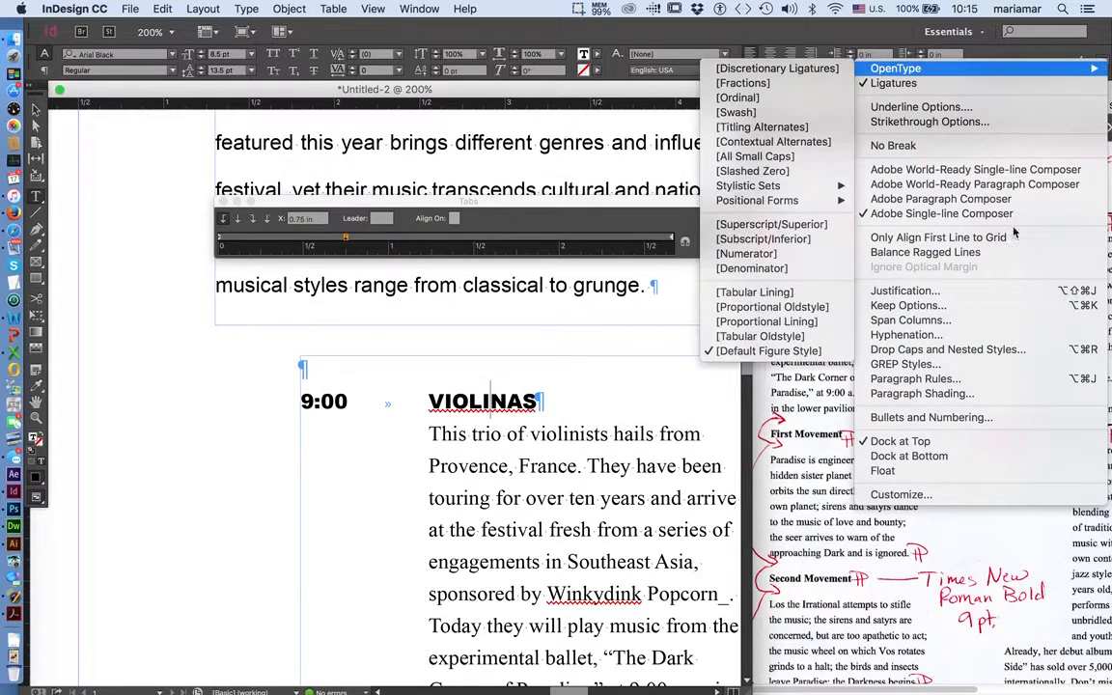
{"action": "left_click", "coordinate": [927, 379]}
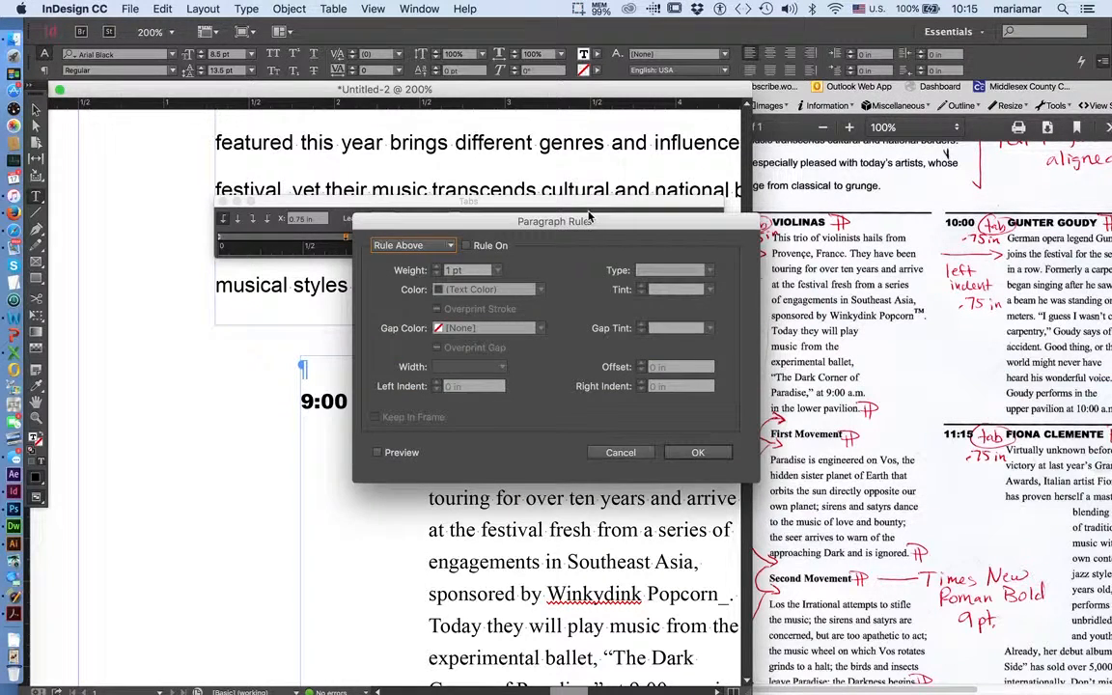
{"action": "left_click_drag", "start_coordinate": [589, 216], "coordinate": [717, 59]}
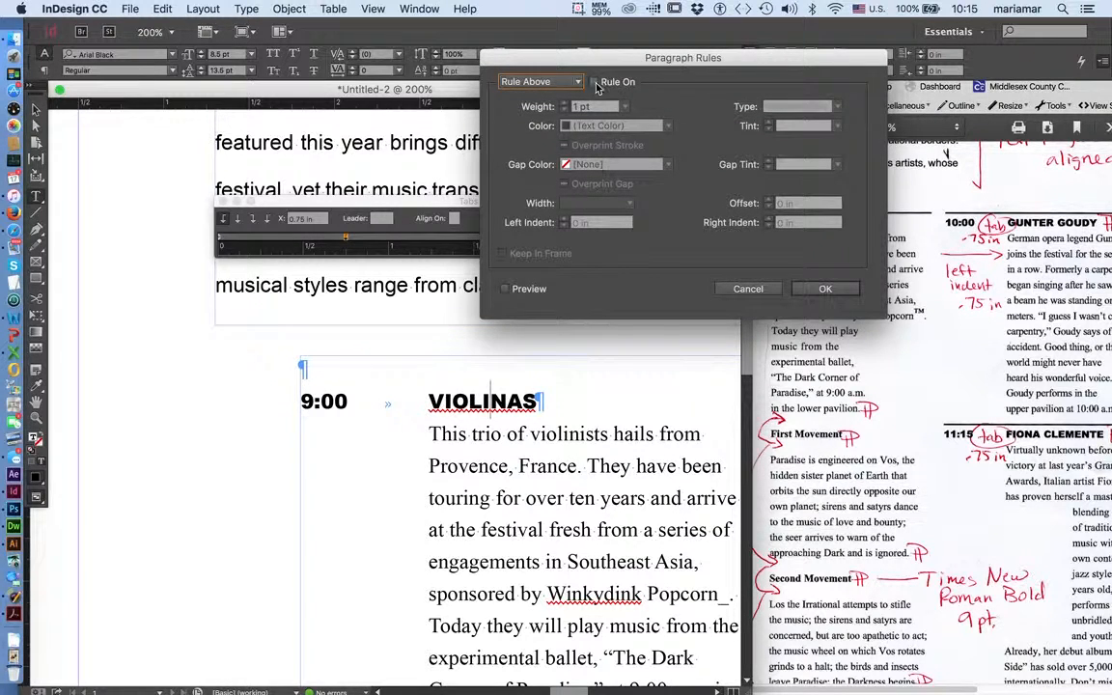
{"action": "left_click", "coordinate": [595, 83]}
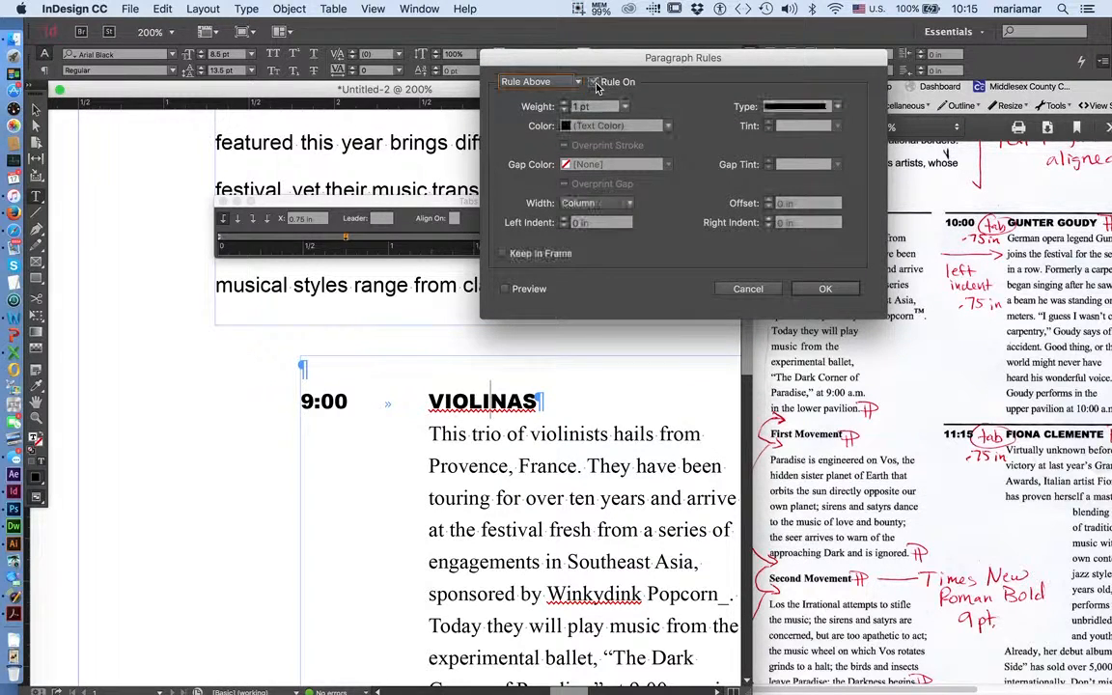
{"action": "left_click", "coordinate": [539, 82]}
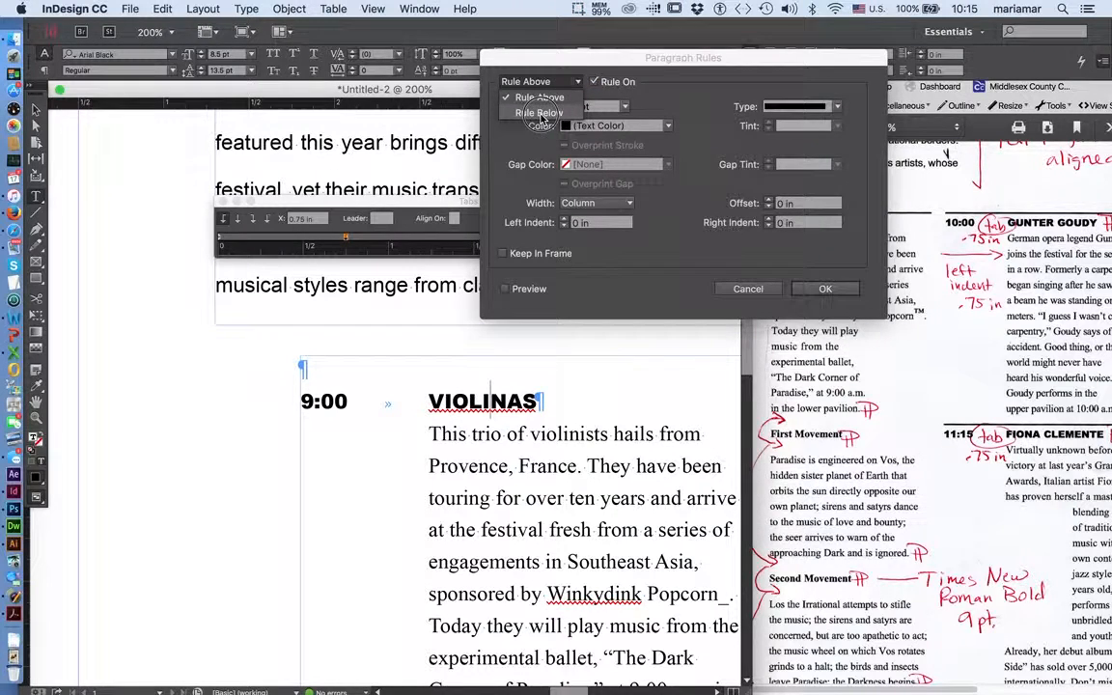
{"action": "left_click", "coordinate": [531, 99]}
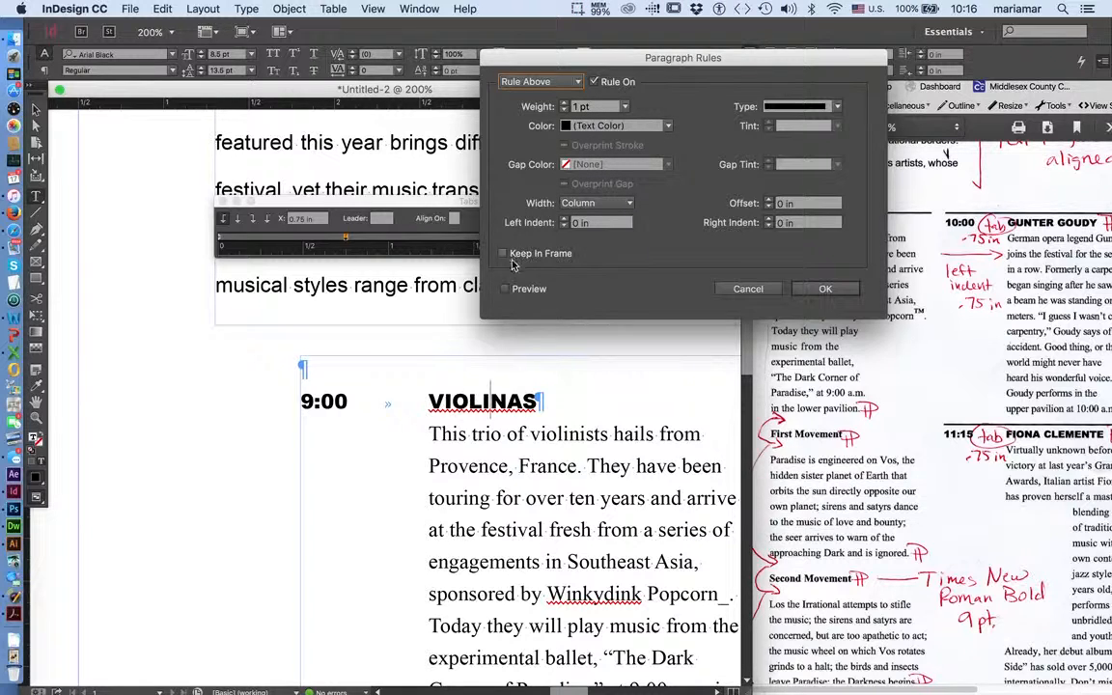
{"action": "left_click", "coordinate": [503, 291]}
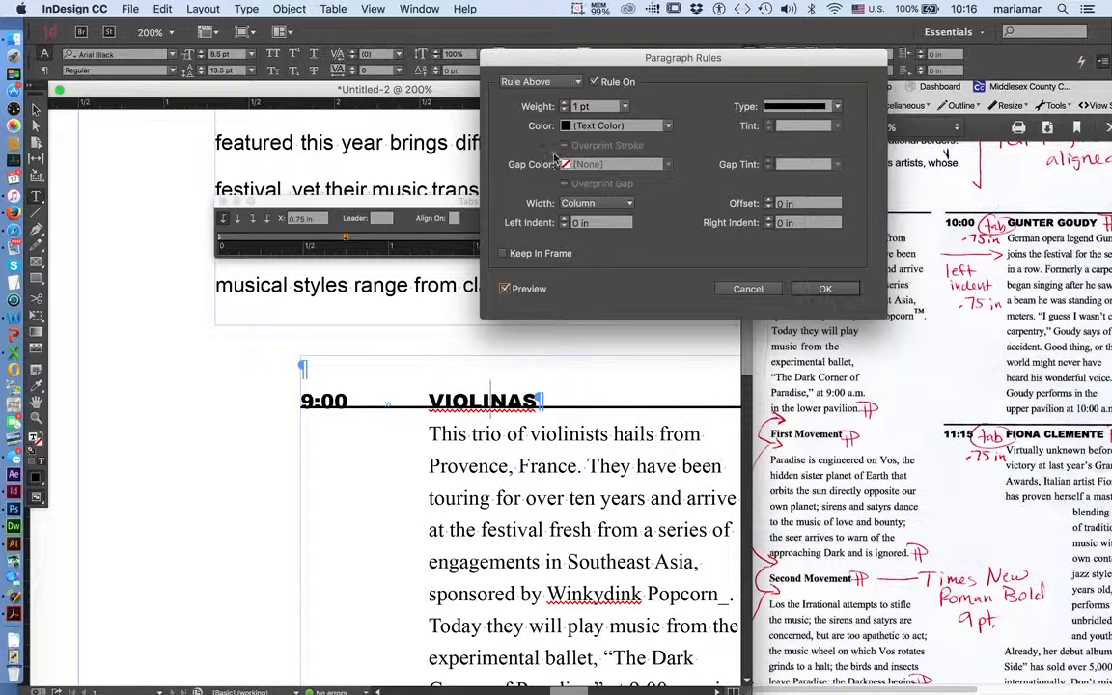
Set the offset of the rule above the 9:00 VIOLINAS heading to 0.125 in.
{"action": "left_click_drag", "start_coordinate": [540, 58], "coordinate": [617, 82]}
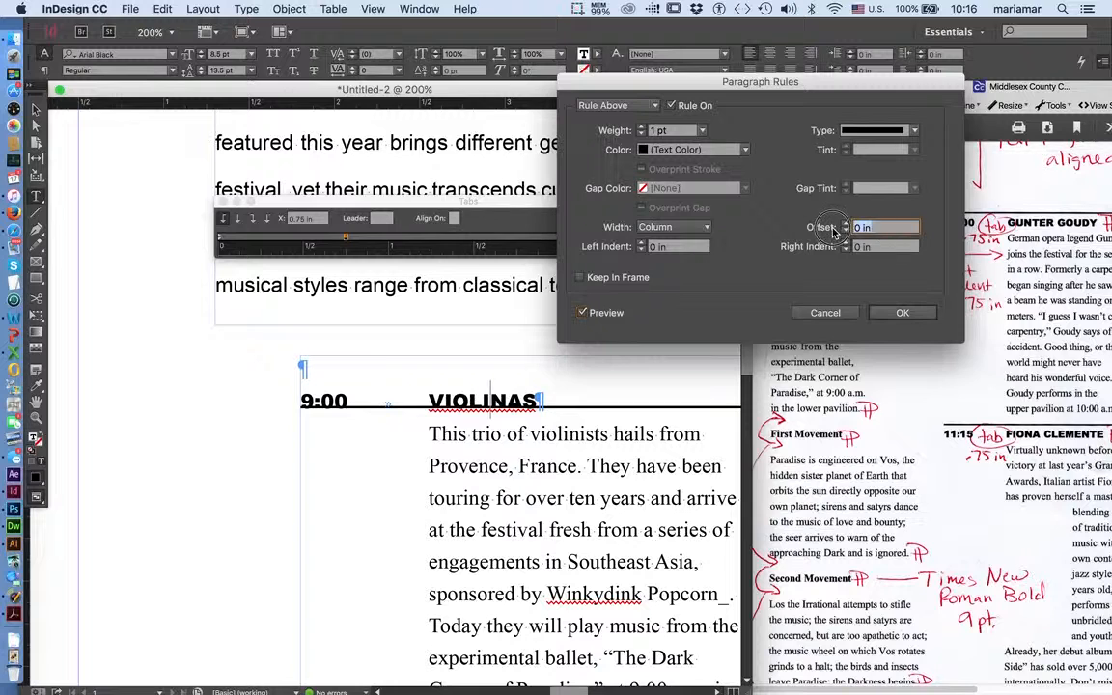
{"action": "triple_click", "coordinate": [876, 232]}
{"action": "type", "text": ".125"}
{"action": "left_click", "coordinate": [582, 314]}
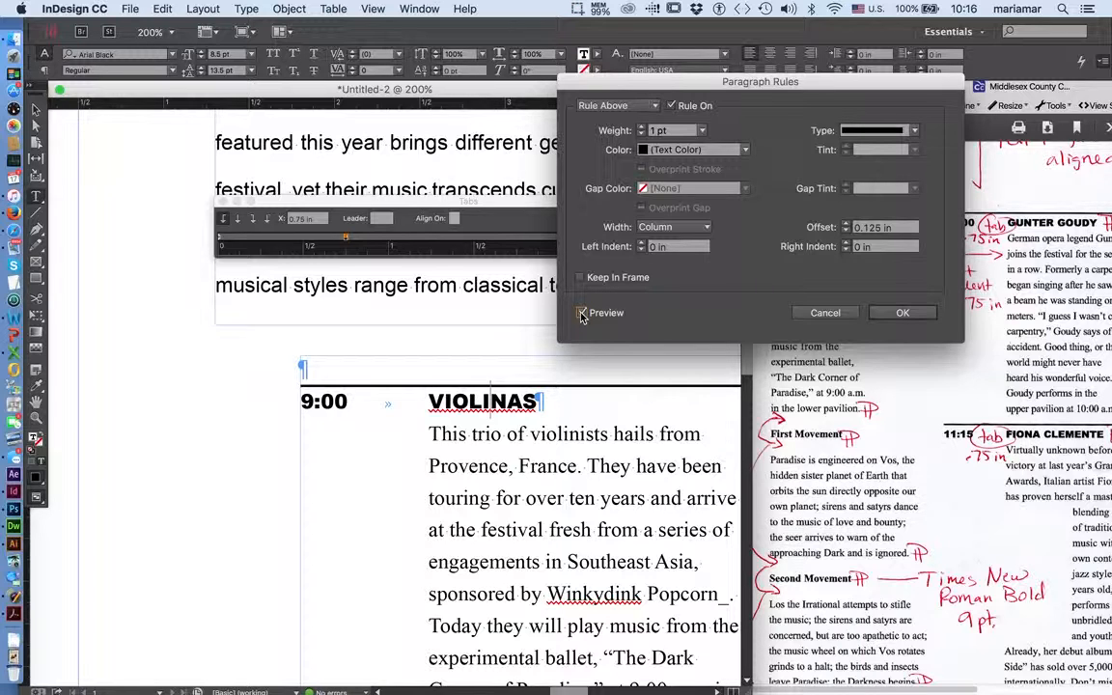
Try the heading's rule at Text width, return it to Column width and apply the paragraph rule.
{"action": "left_click", "coordinate": [686, 232]}
{"action": "left_click", "coordinate": [673, 257]}
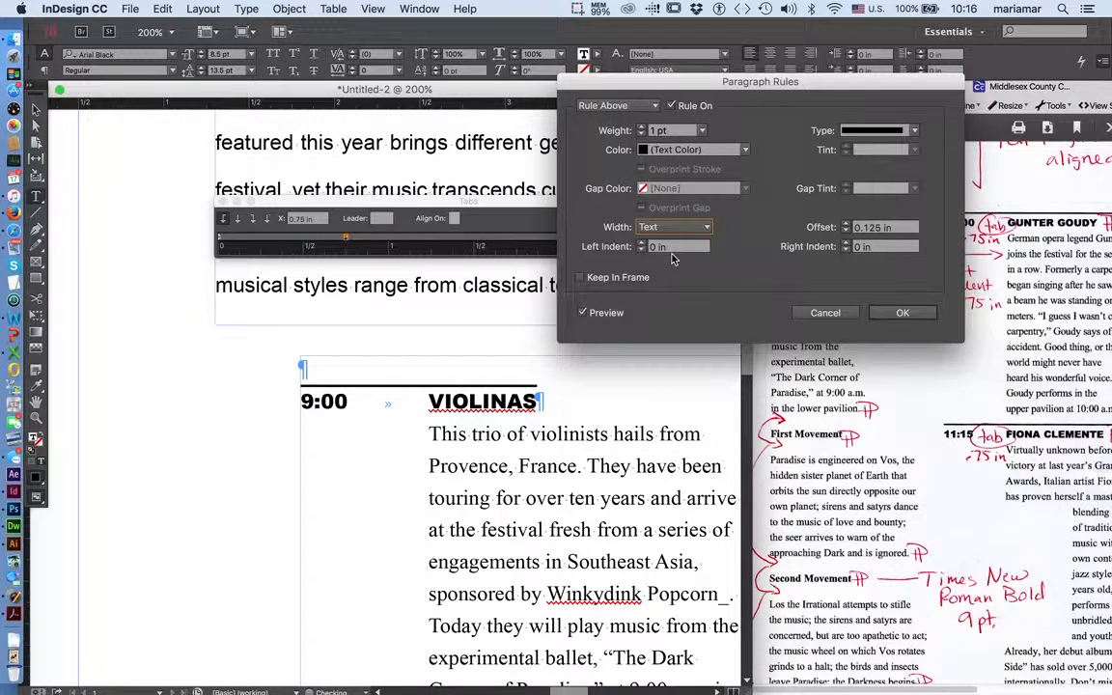
{"action": "left_click", "coordinate": [673, 228]}
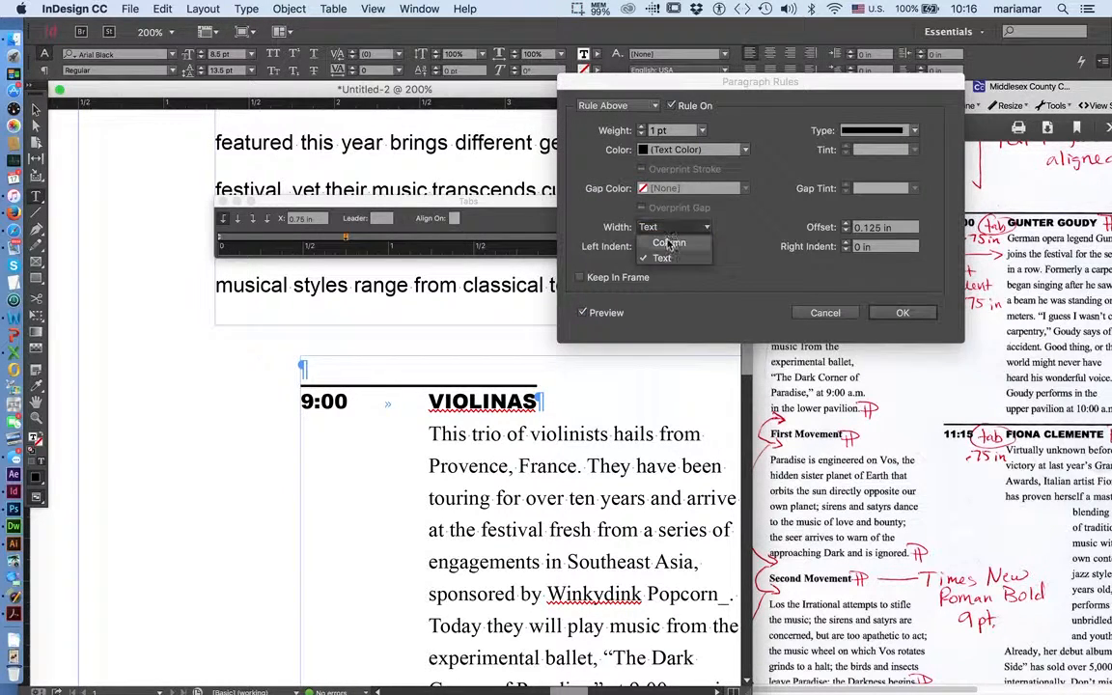
{"action": "left_click", "coordinate": [666, 243]}
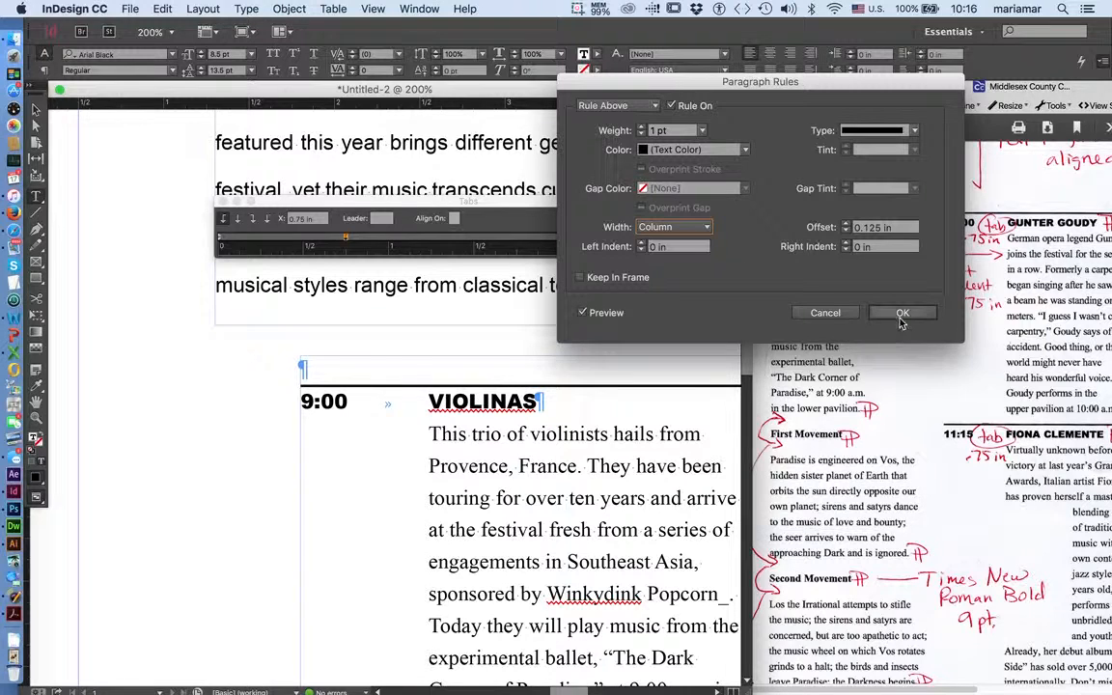
{"action": "key", "text": "Return"}
Try deleting the blank paragraph above the 9:00 VIOLINAS heading, and undo the deletion.
{"action": "scroll", "coordinate": [505, 518], "scroll_direction": "right", "scroll_amount": 3}
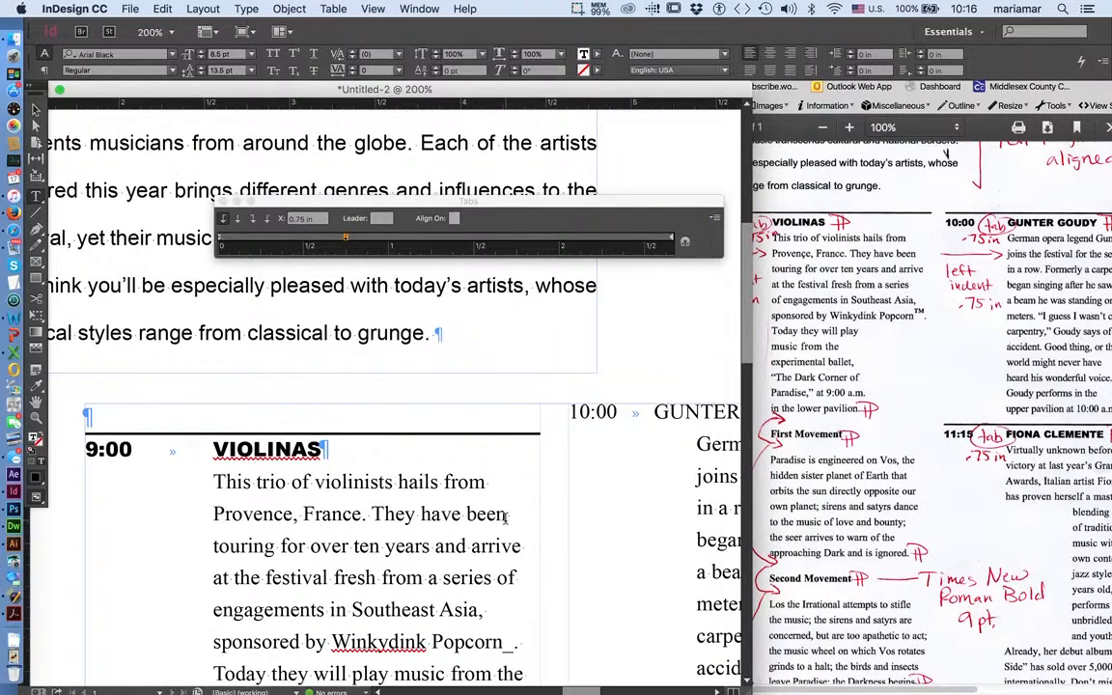
{"action": "left_click", "coordinate": [155, 387]}
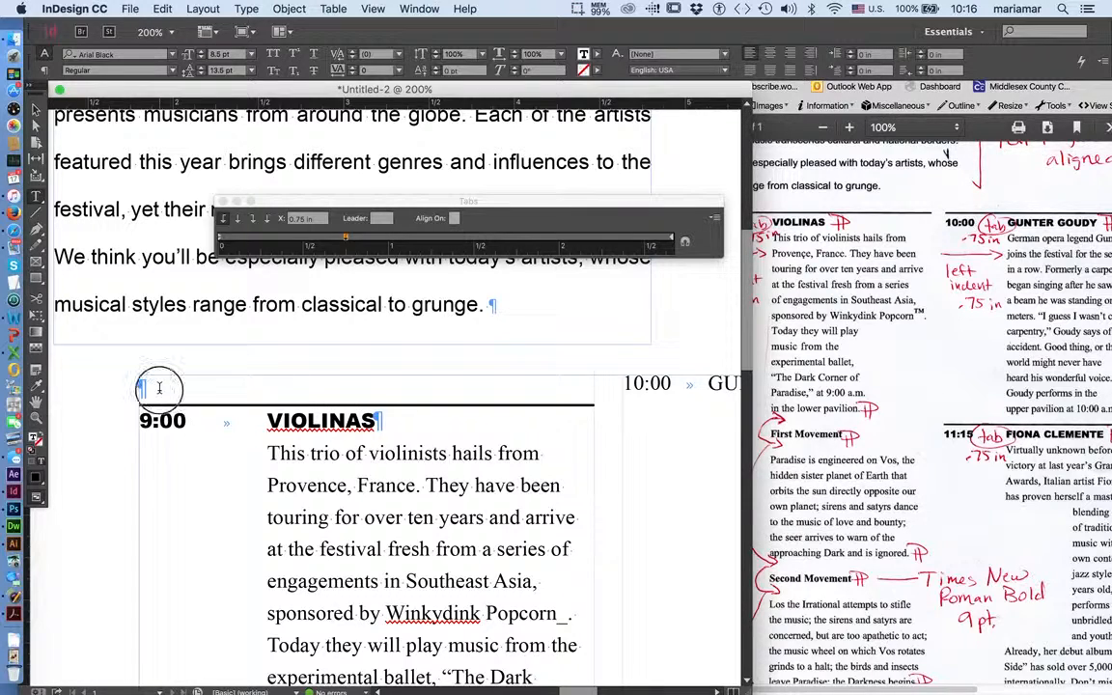
{"action": "key", "text": "BackSpace"}
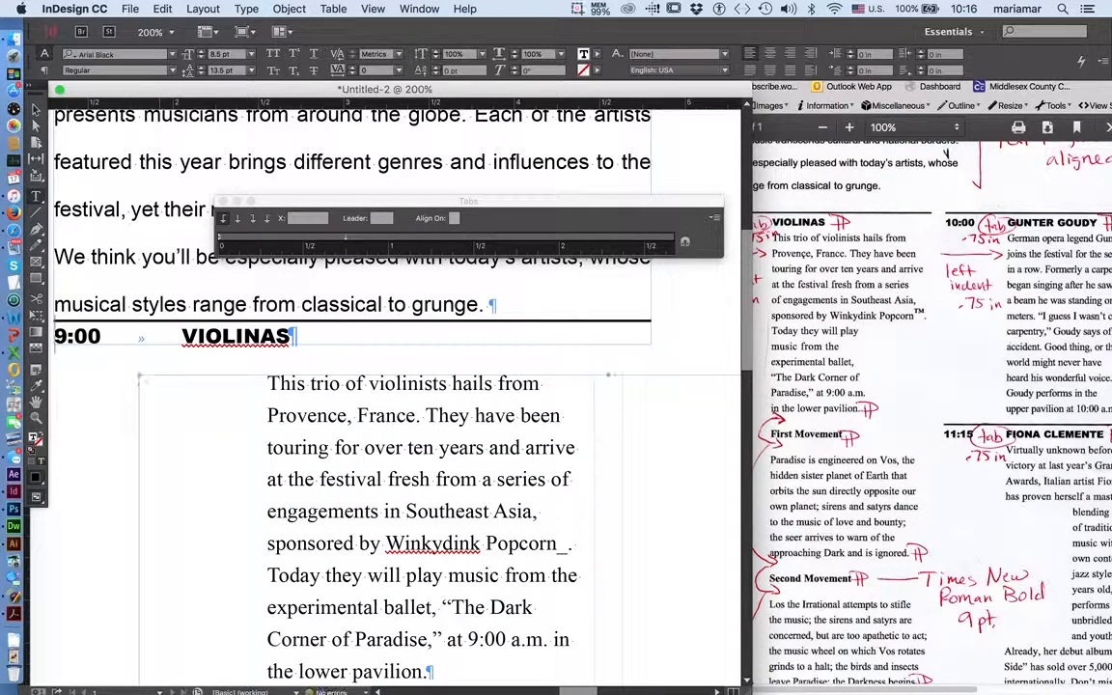
{"action": "key", "text": "super+z"}
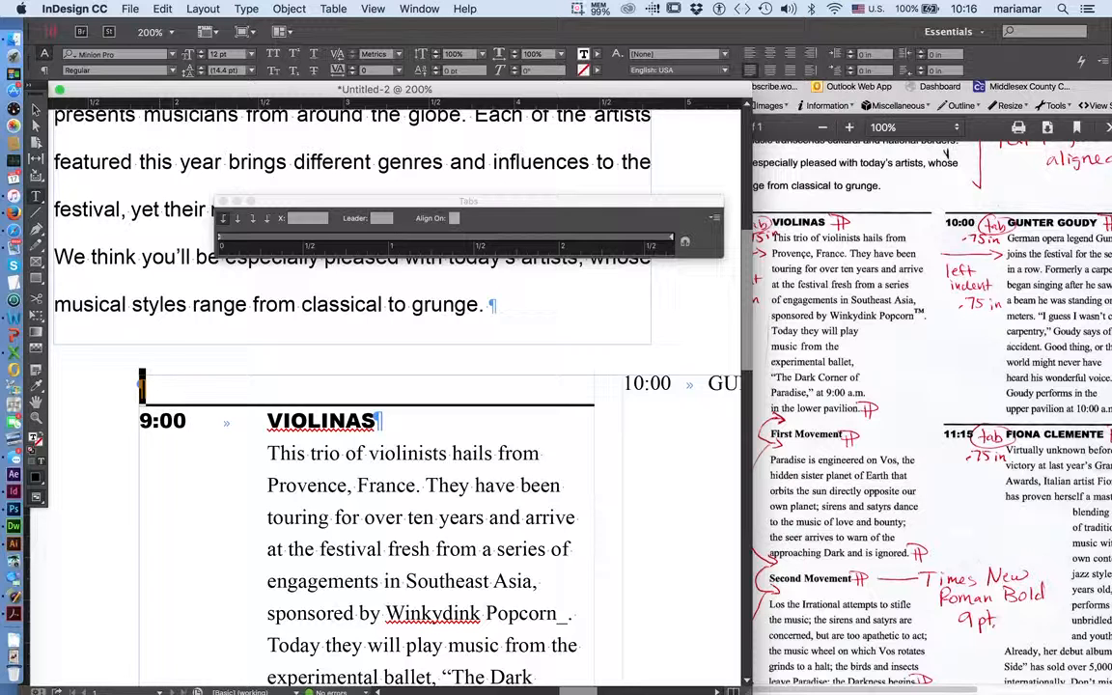
{"action": "key", "text": "BackSpace"}
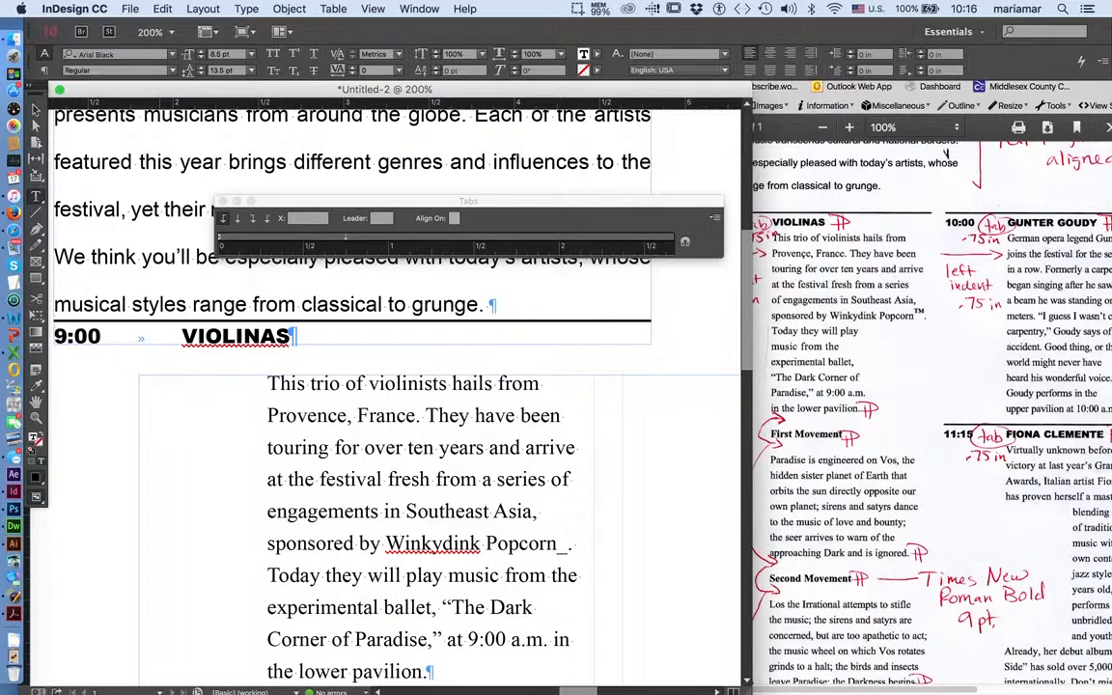
{"action": "key", "text": "super+z"}
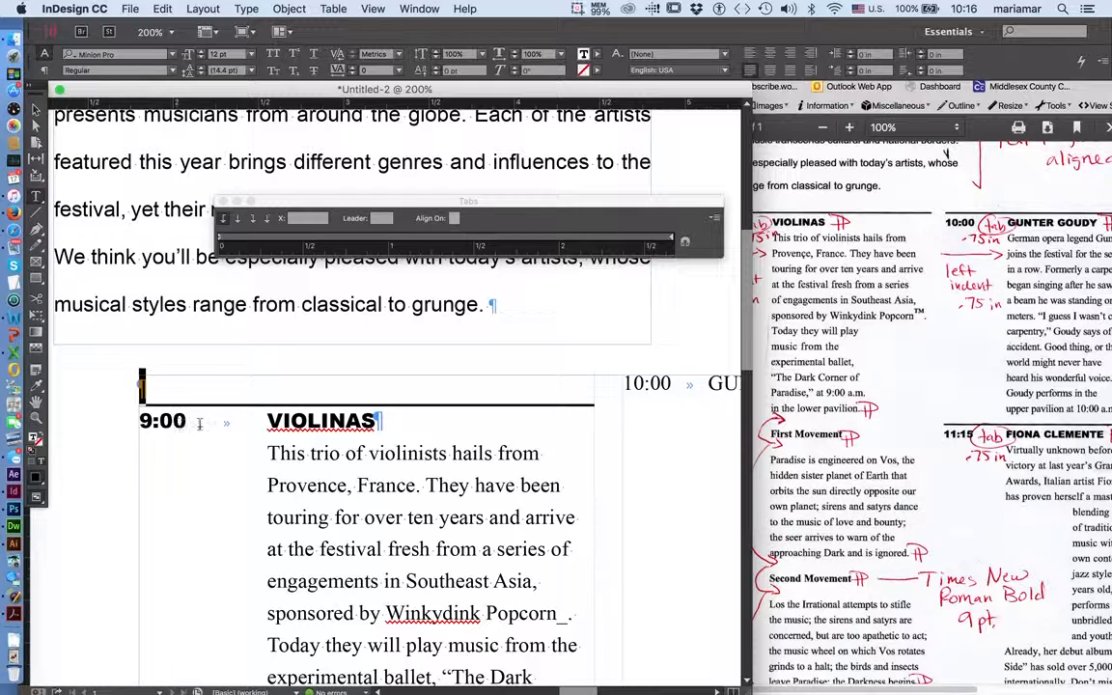
Delete the blank paragraph above the 9:00 VIOLINAS heading again, try paragraph and line breaks after the introduction, and restore the blank paragraph.
{"action": "scroll", "coordinate": [200, 423], "scroll_direction": "left", "scroll_amount": 2}
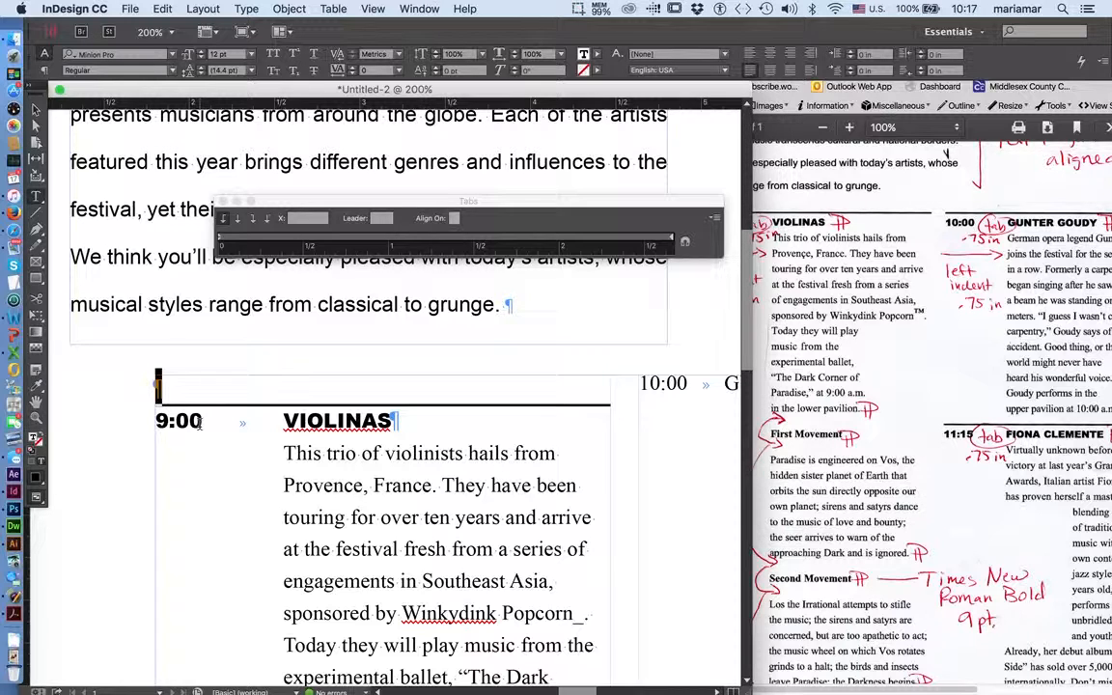
{"action": "key", "text": "BackSpace"}
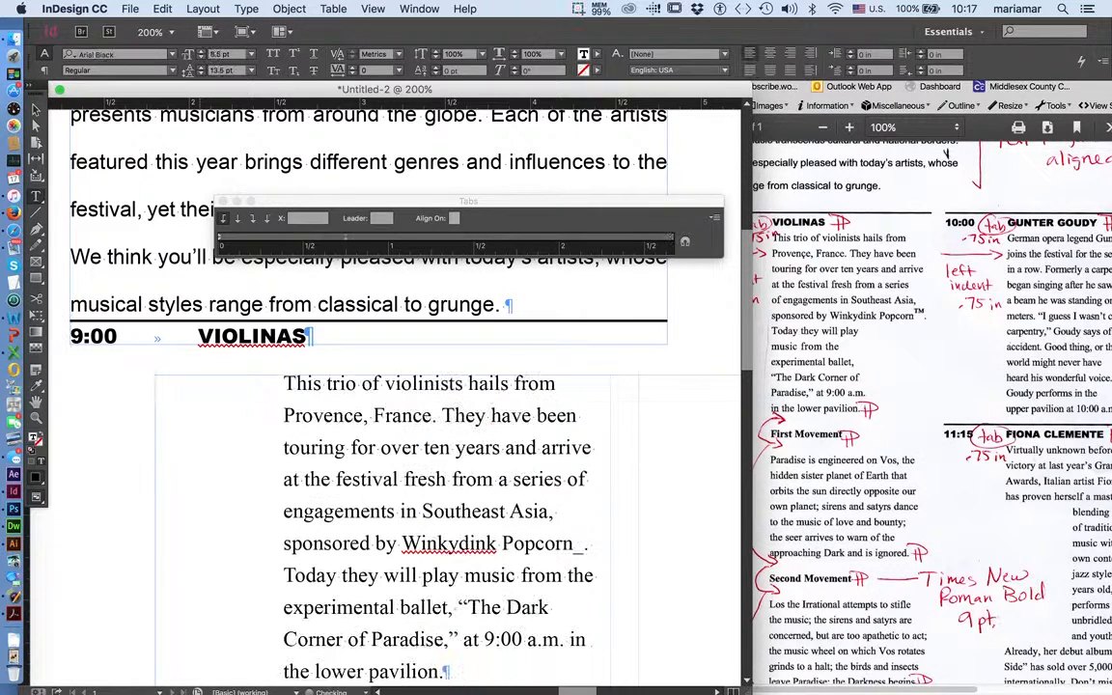
{"action": "left_click", "coordinate": [504, 303]}
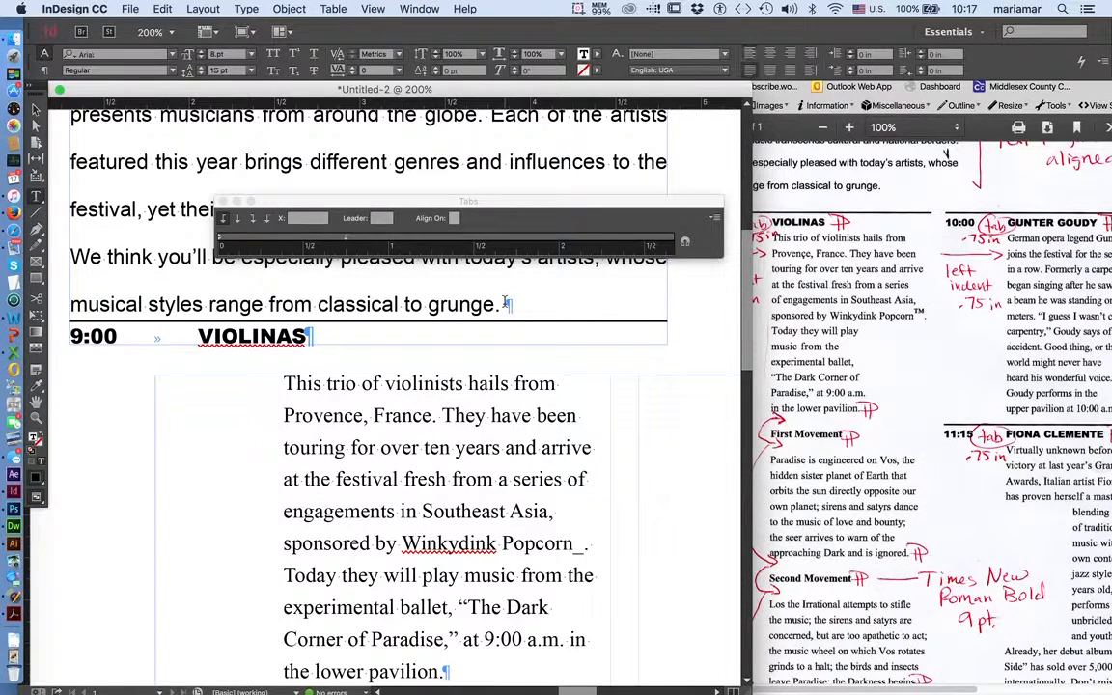
{"action": "key", "text": "Return"}
{"action": "key", "text": "BackSpace"}
{"action": "key", "text": "shift+Return"}
{"action": "key", "text": "BackSpace"}
{"action": "key", "text": "Return"}
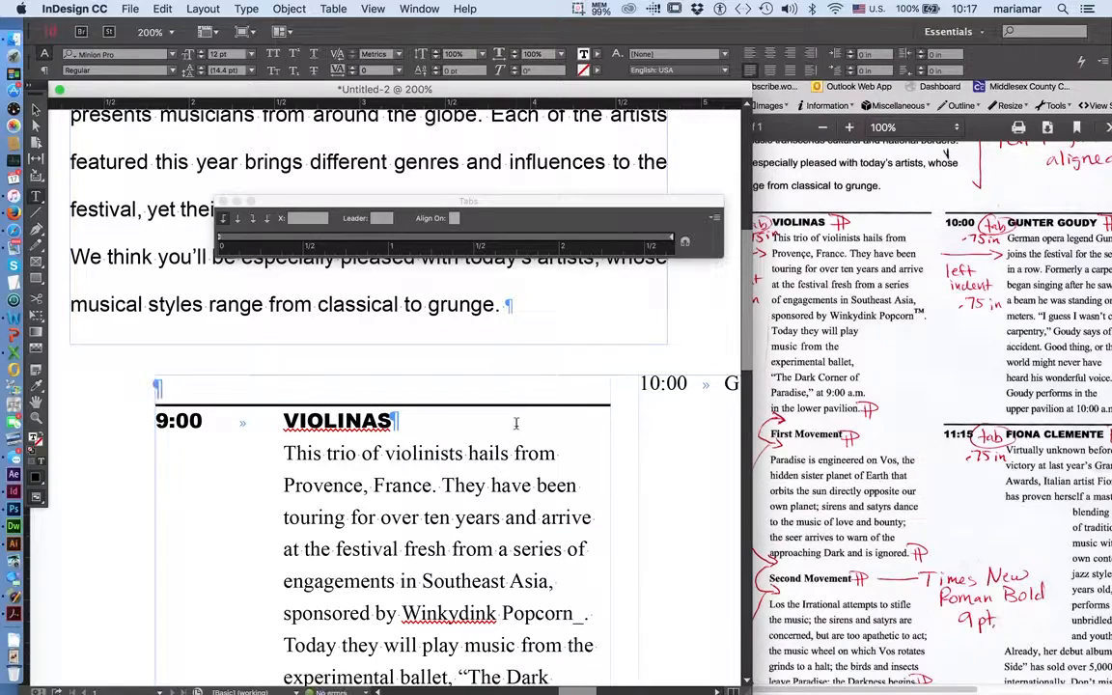
Move the tab settings higher to uncover more of the introduction text.
{"action": "key", "text": "super+minus"}
{"action": "key", "text": "super+minus"}
{"action": "key", "text": "super+minus"}
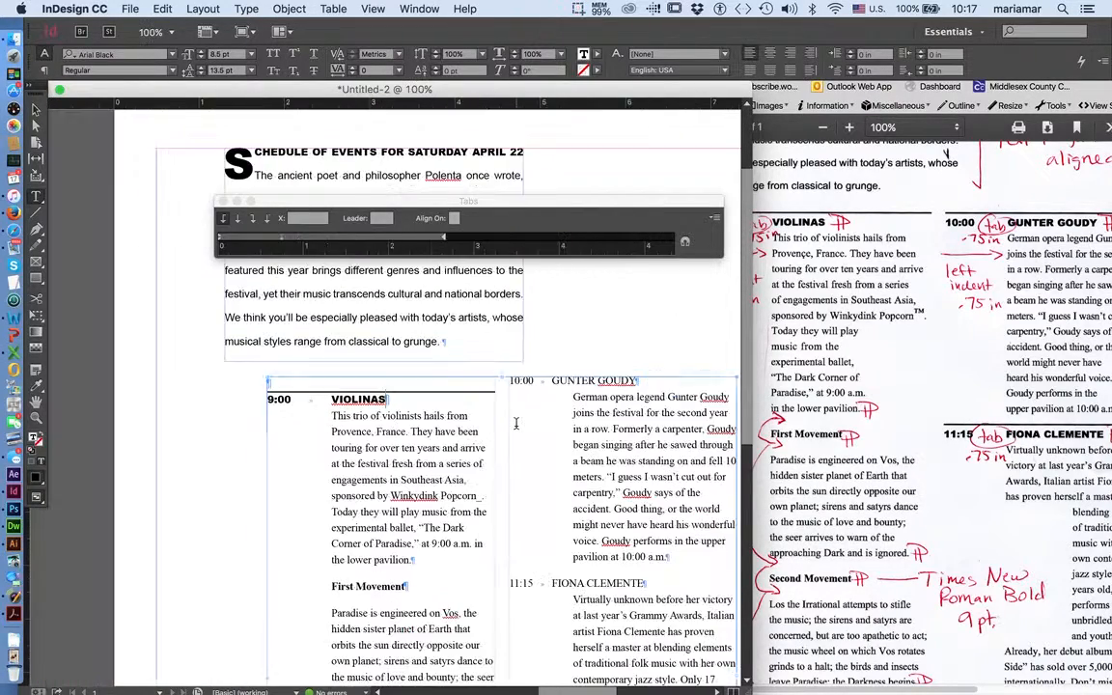
{"action": "key", "text": "super+minus"}
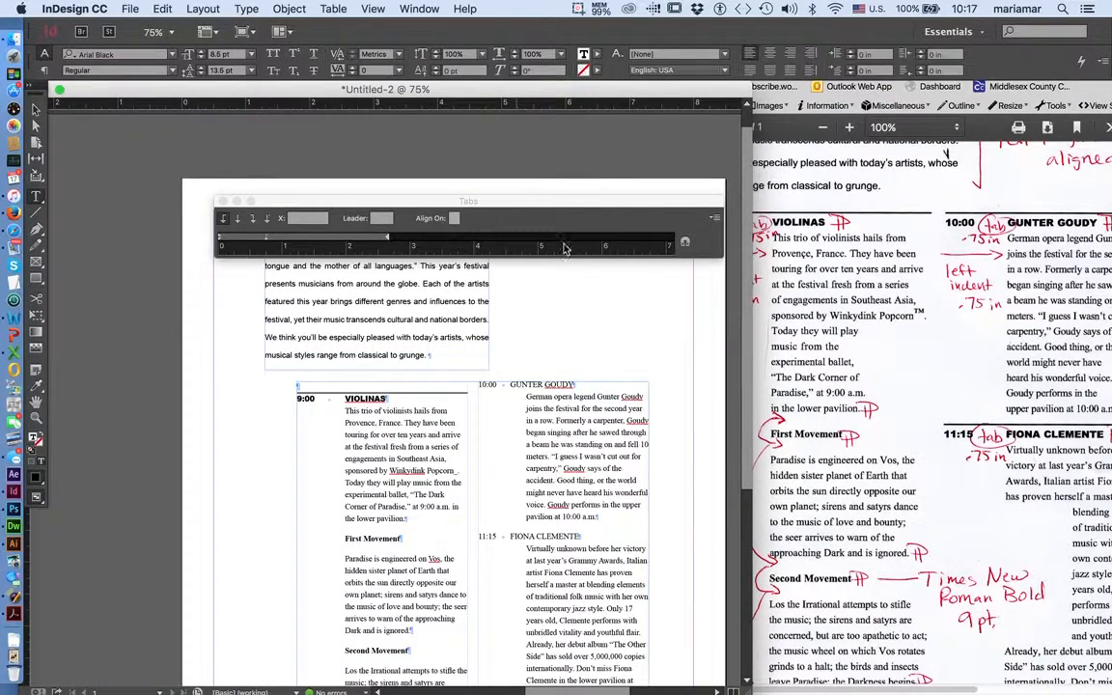
{"action": "left_click_drag", "start_coordinate": [546, 203], "coordinate": [528, 119]}
{"action": "key", "text": "super+equal"}
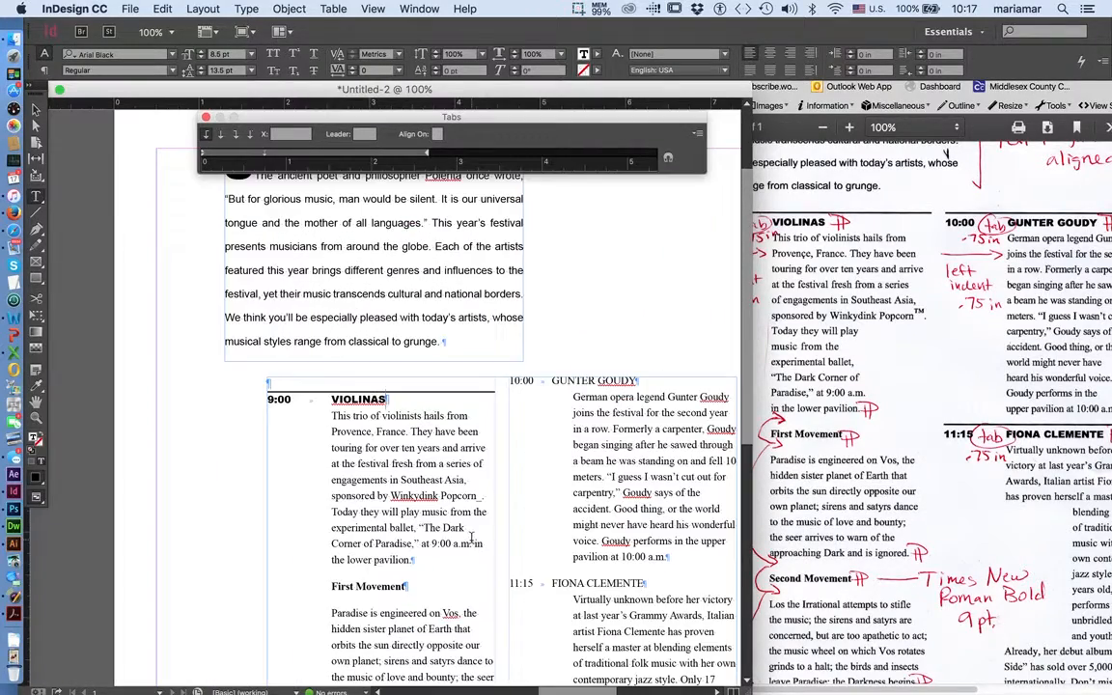
Copy the 9:00 VIOLINAS heading's formatting to the 10:00 and 11:15 headings with the Eyedropper tool.
{"action": "scroll", "coordinate": [471, 570], "scroll_direction": "down", "scroll_amount": 5}
{"action": "scroll", "coordinate": [471, 570], "scroll_direction": "right", "scroll_amount": 2}
{"action": "scroll", "coordinate": [470, 593], "scroll_direction": "right", "scroll_amount": 3}
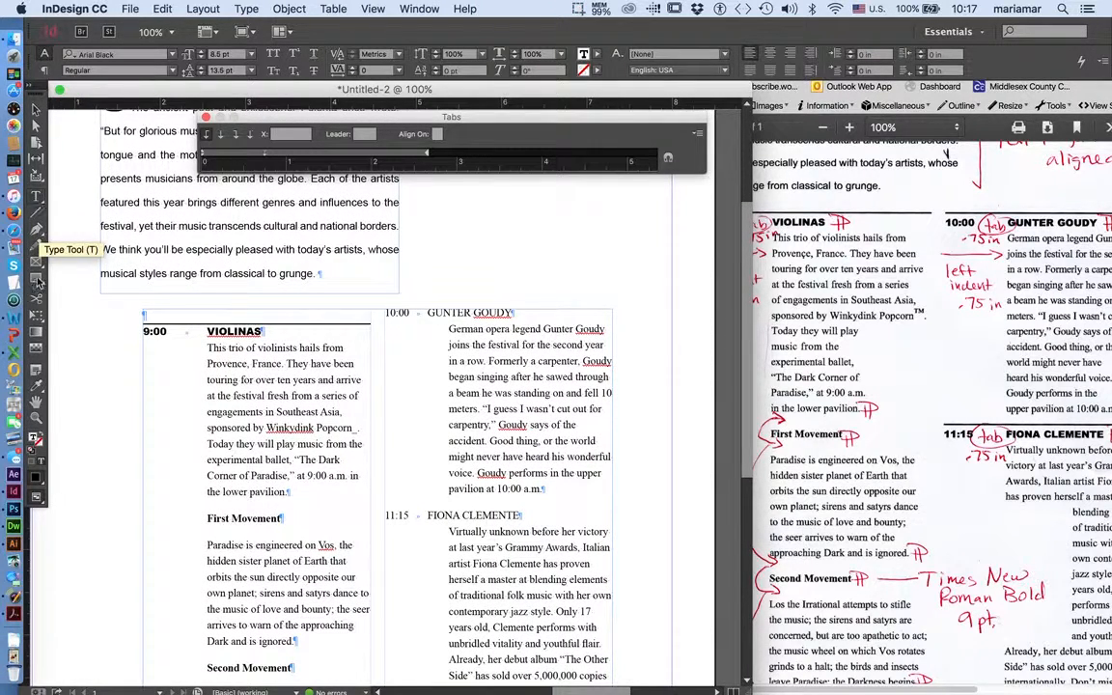
{"action": "left_click", "coordinate": [38, 386]}
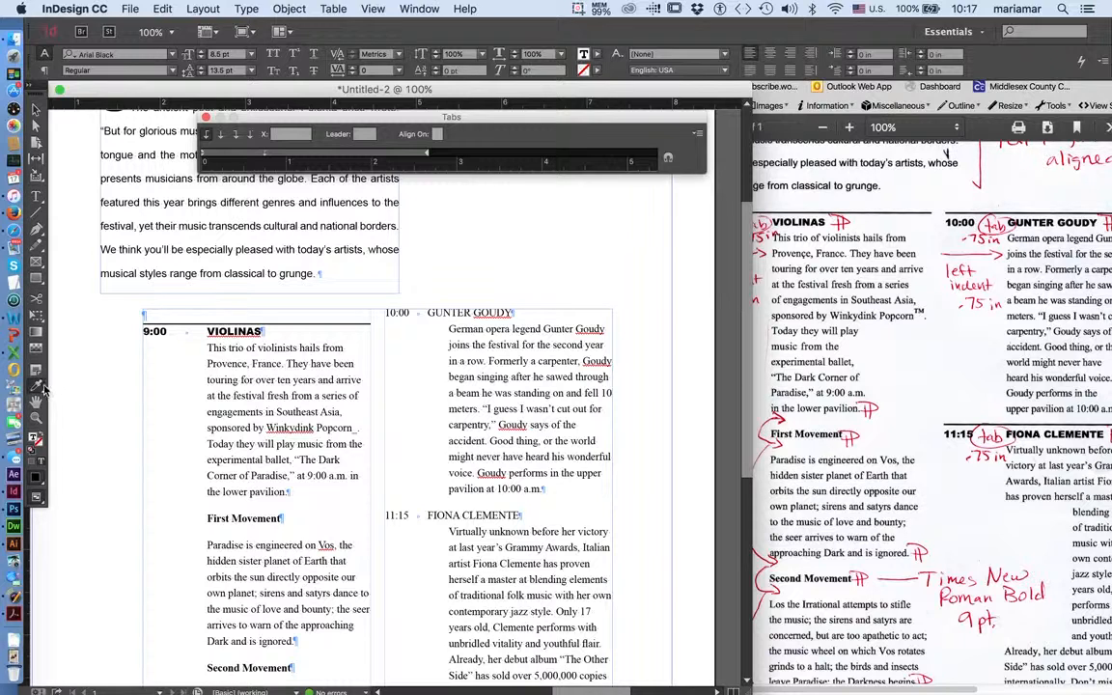
{"action": "left_click", "coordinate": [220, 326]}
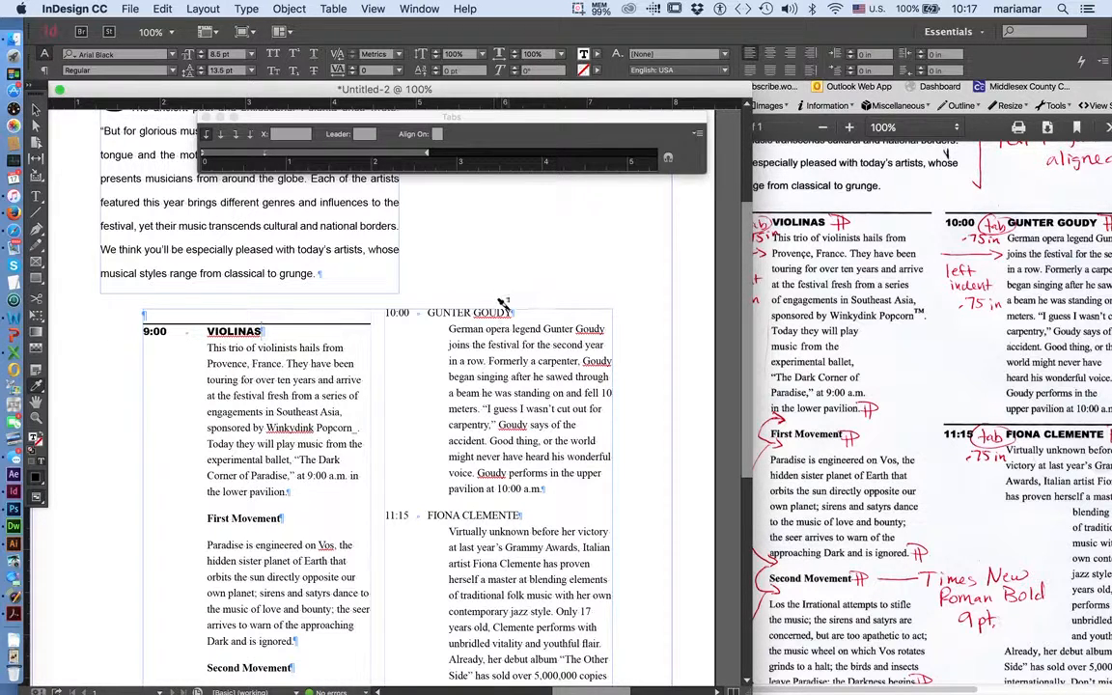
{"action": "left_click_drag", "start_coordinate": [517, 314], "coordinate": [384, 304]}
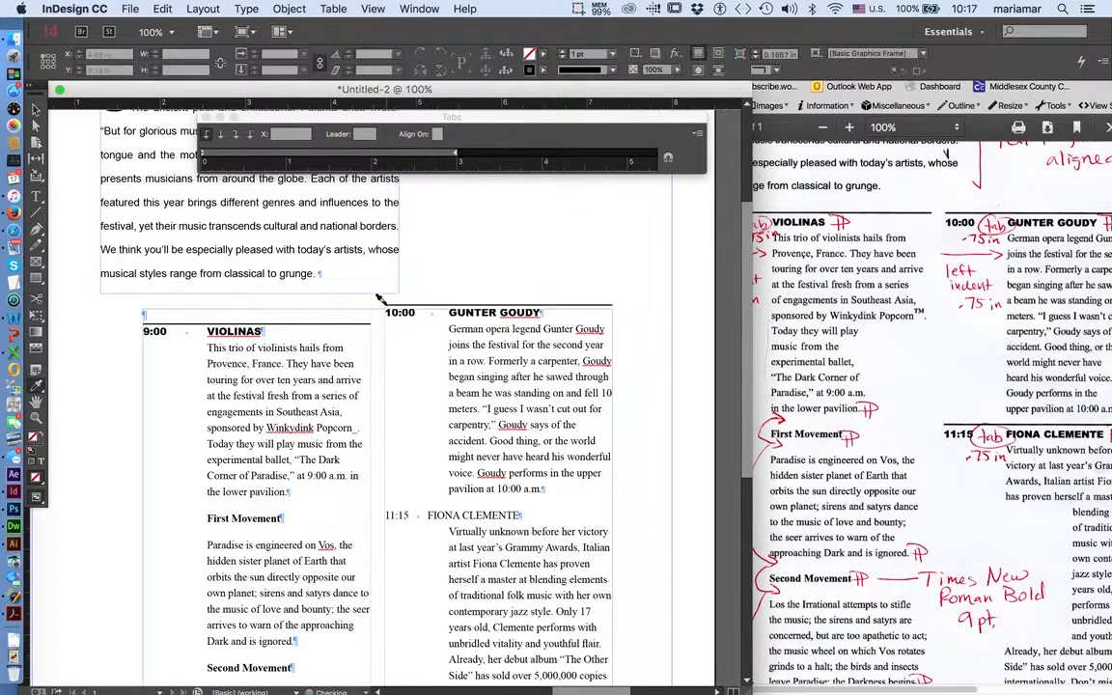
{"action": "left_click_drag", "start_coordinate": [512, 512], "coordinate": [354, 514]}
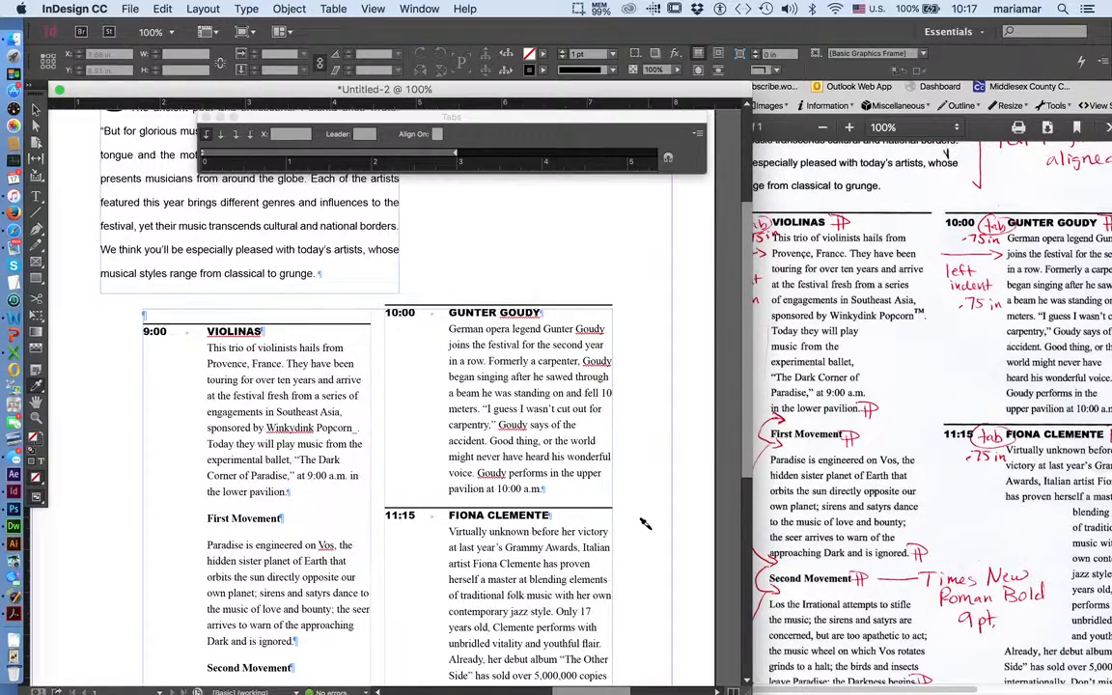
Move the tab settings off the document and review the formatted schedule as a whole page.
{"action": "scroll", "coordinate": [645, 524], "scroll_direction": "down", "scroll_amount": 10}
{"action": "scroll", "coordinate": [645, 523], "scroll_direction": "up", "scroll_amount": 5}
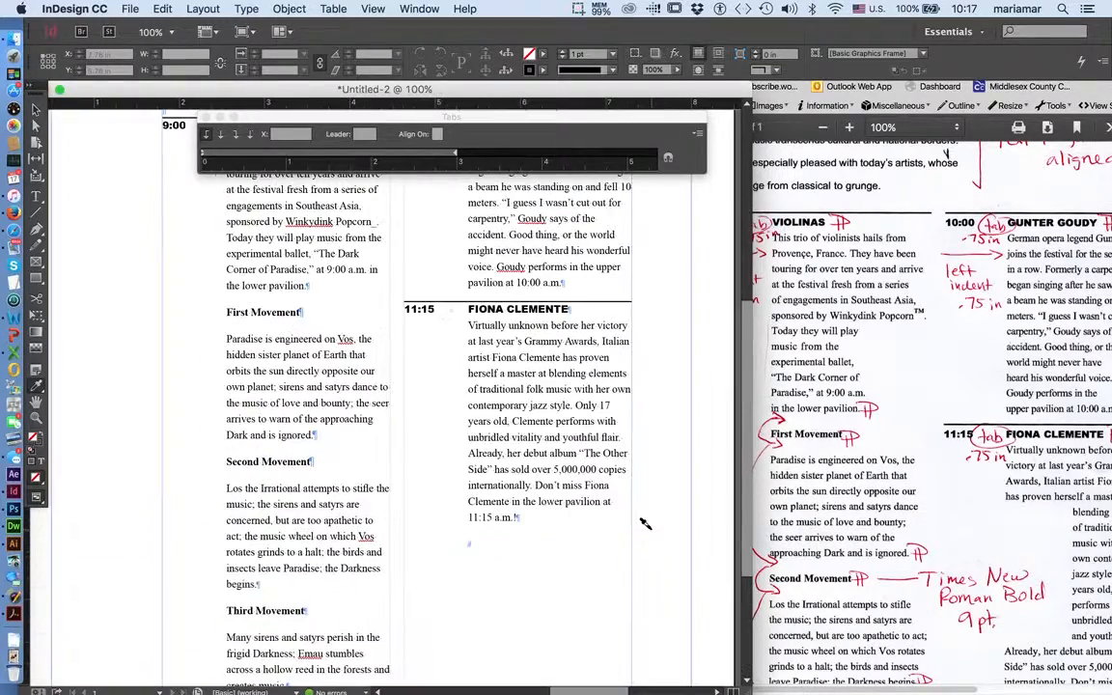
{"action": "scroll", "coordinate": [645, 523], "scroll_direction": "up", "scroll_amount": 3}
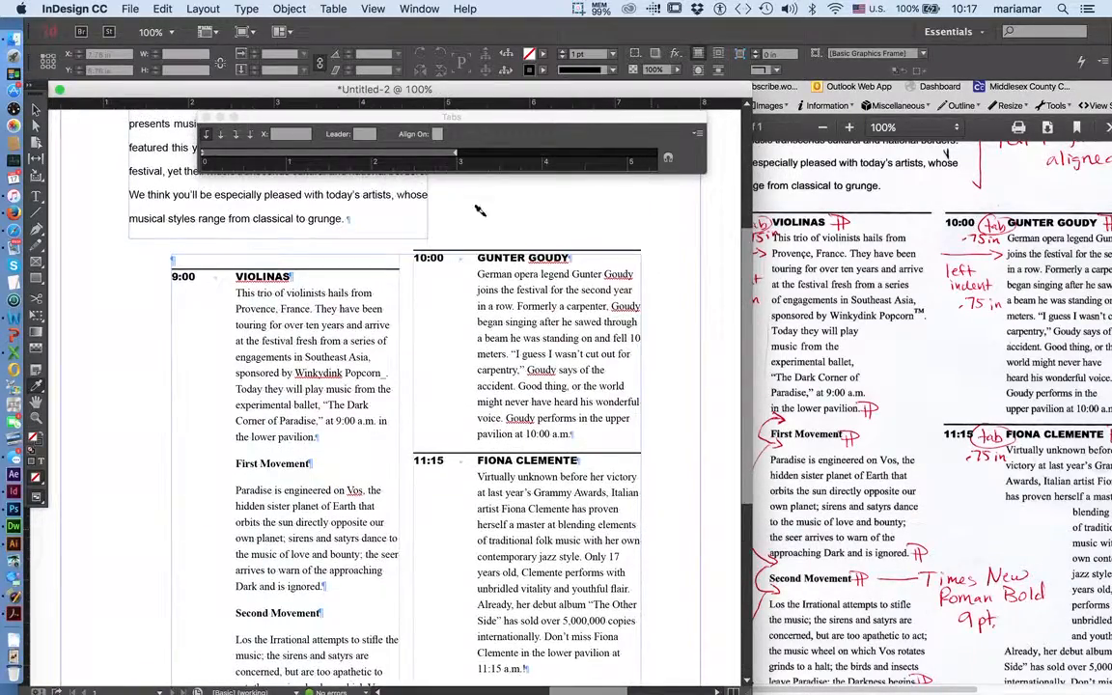
{"action": "left_click_drag", "start_coordinate": [313, 120], "coordinate": [677, 43]}
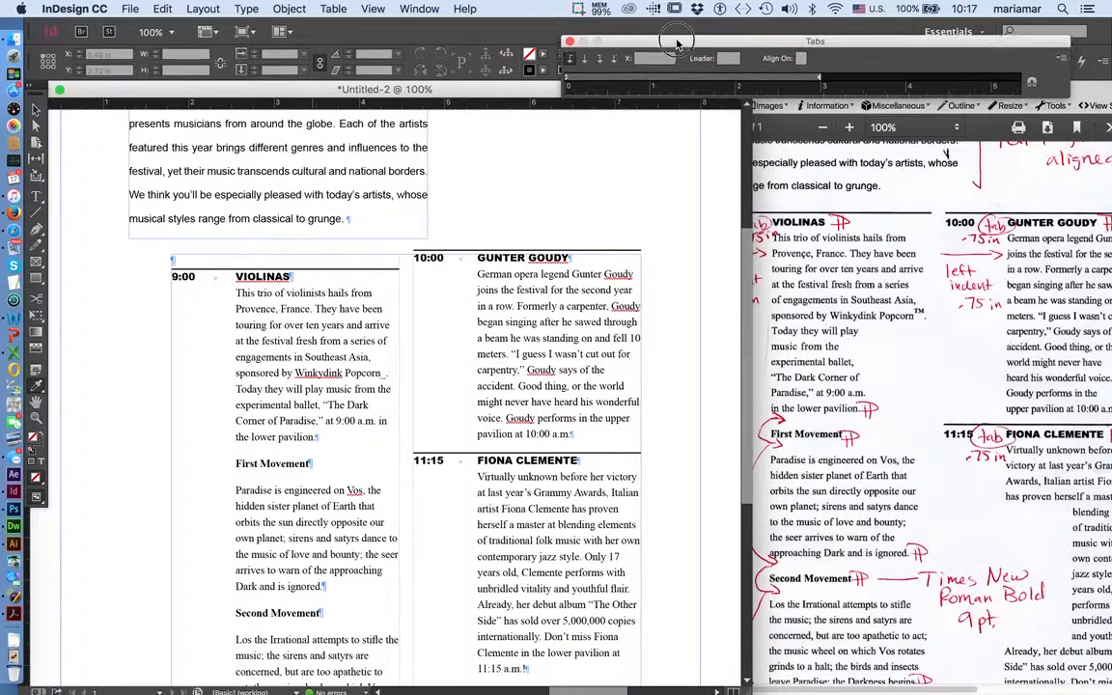
{"action": "key", "text": "super+0"}
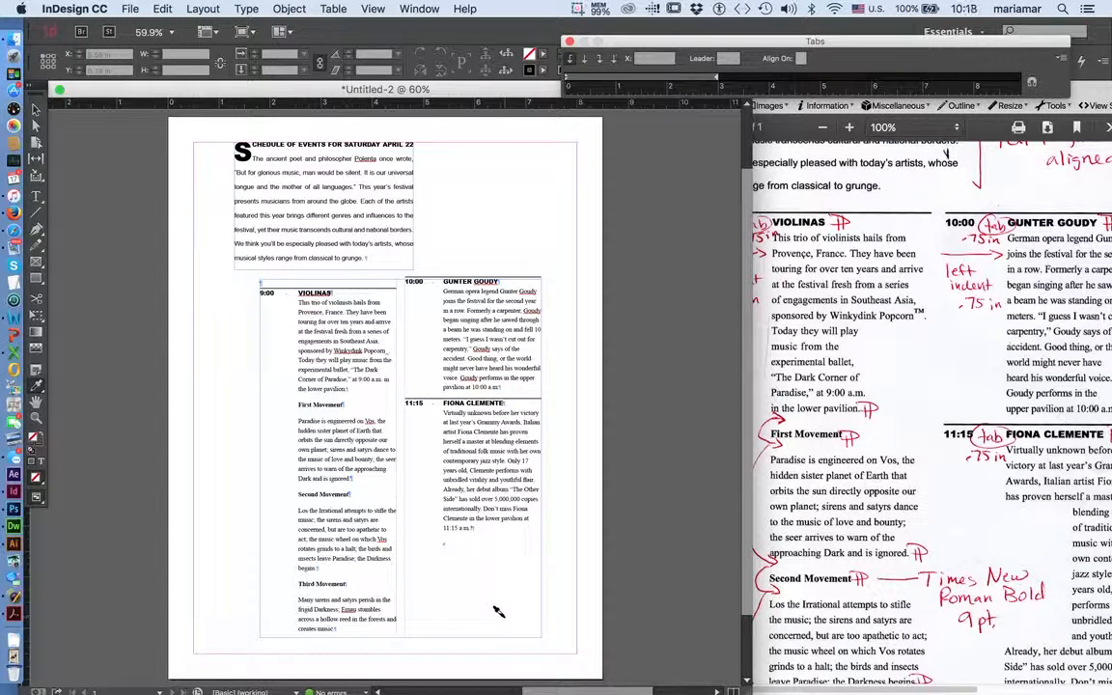
{"action": "left_click", "coordinate": [577, 10]}
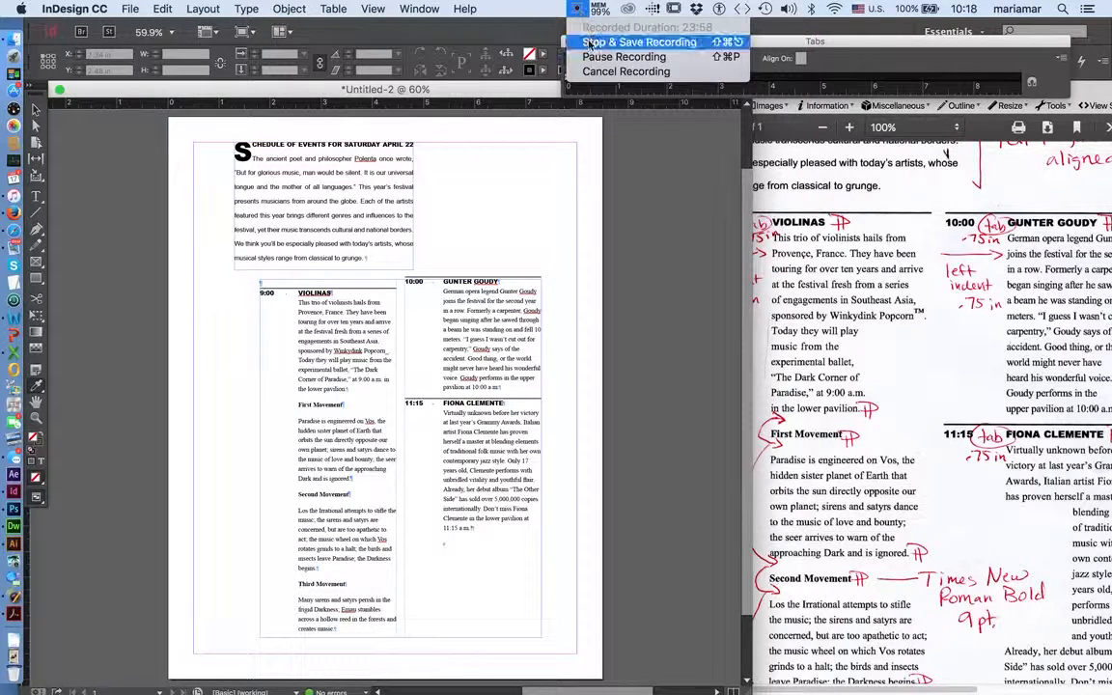